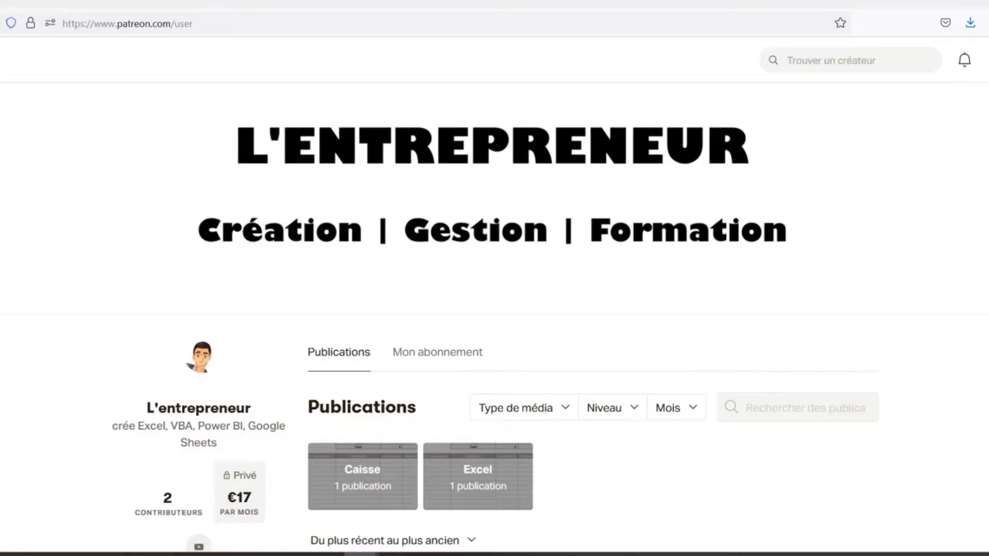
Look through the creator's publications on the Patreon page, including the Feuilles de caisse post with its caisse.xlsx attachment.
scroll(494, 320, down, 3)
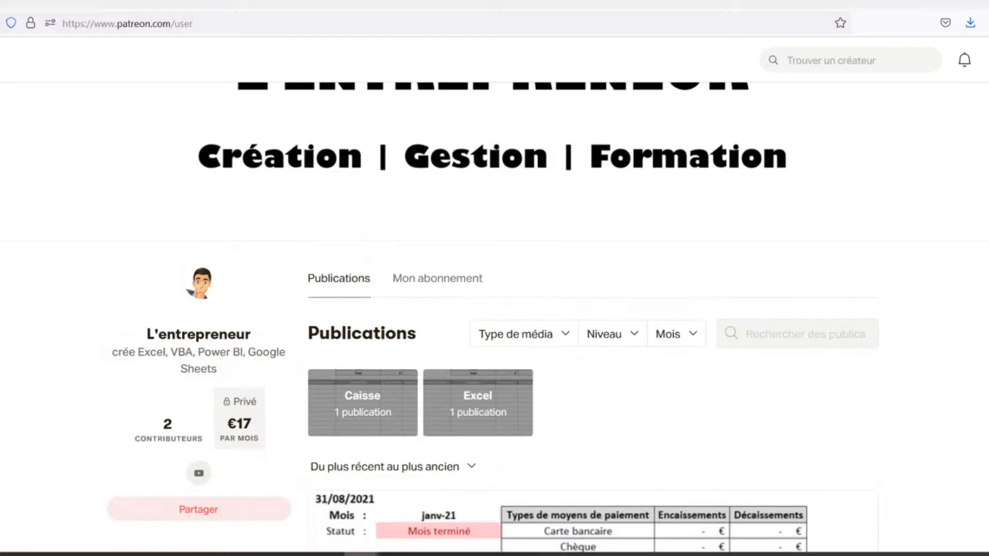
scroll(495, 320, down, 3)
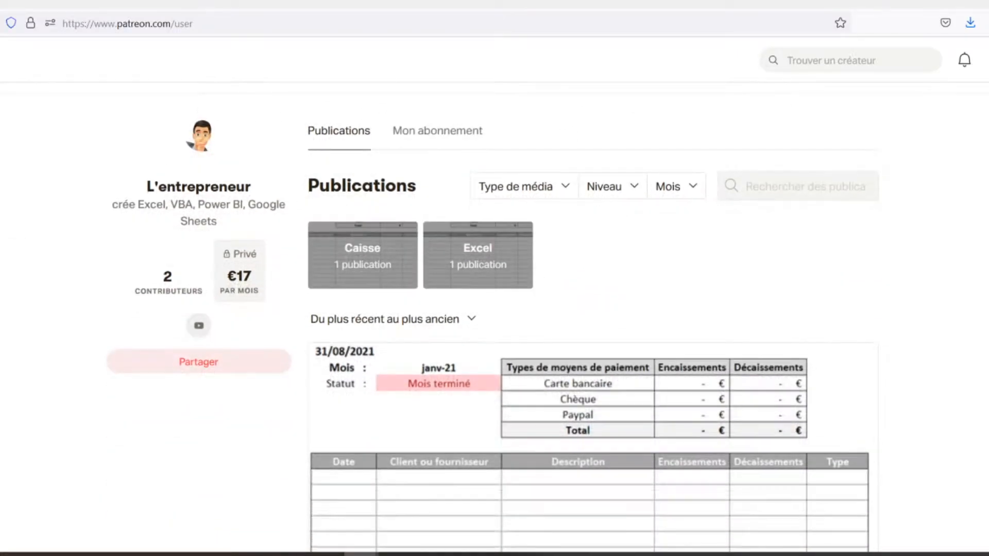
scroll(495, 319, down, 2)
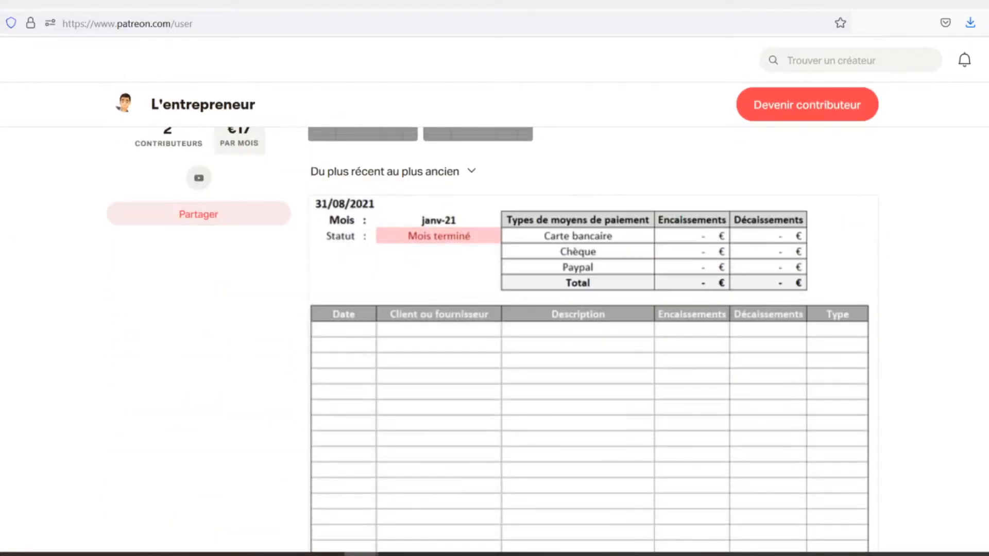
scroll(494, 320, down, 2)
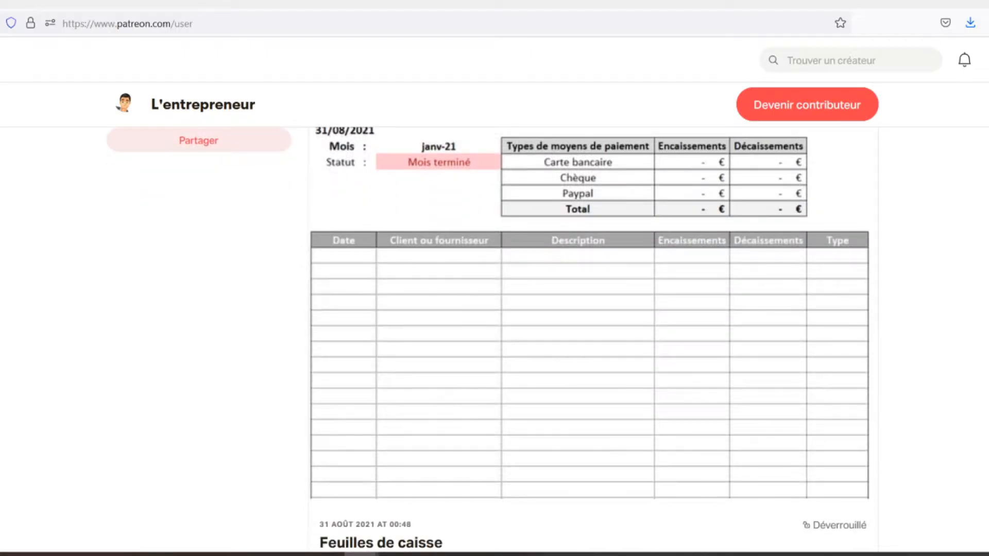
scroll(494, 319, down, 2)
scroll(494, 319, down, 2)
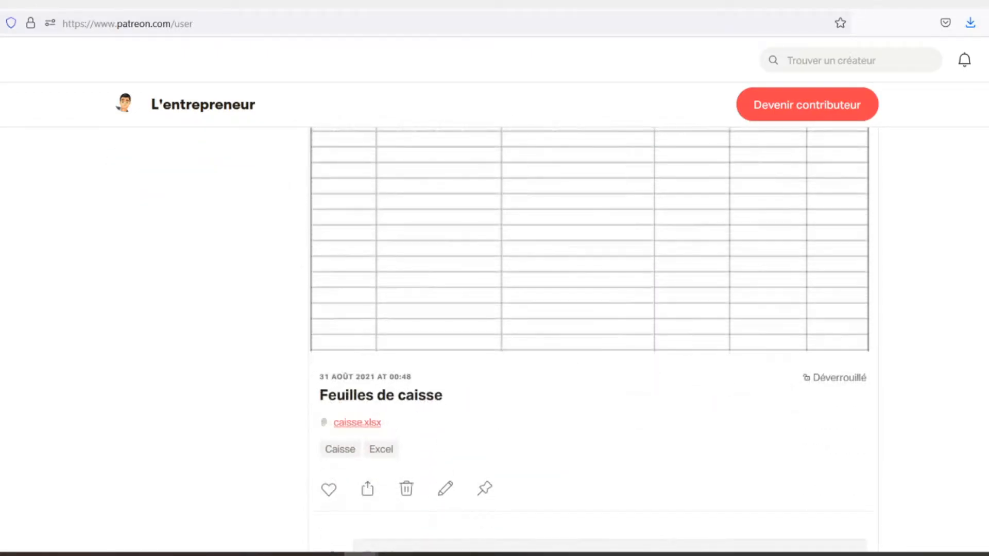
scroll(495, 319, down, 2)
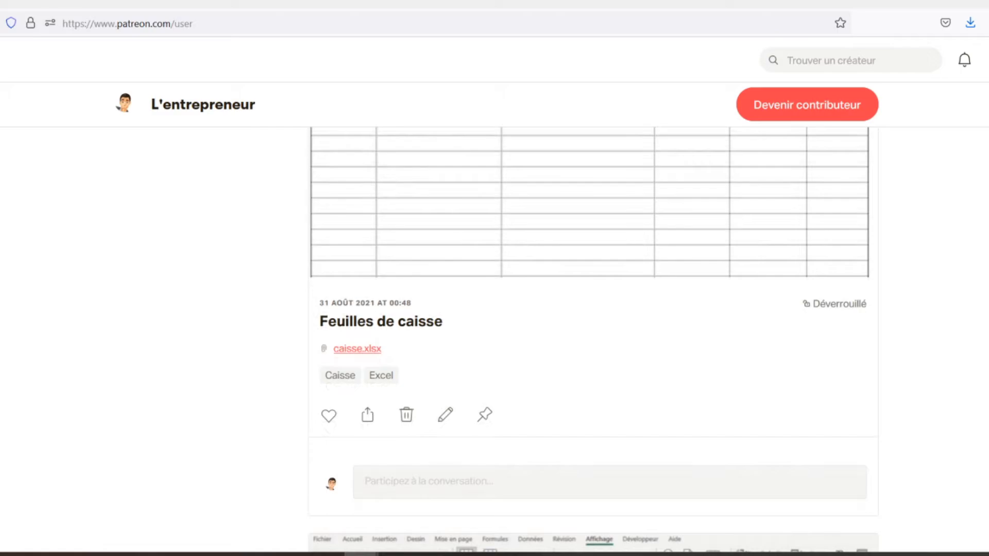
scroll(494, 319, down, 2)
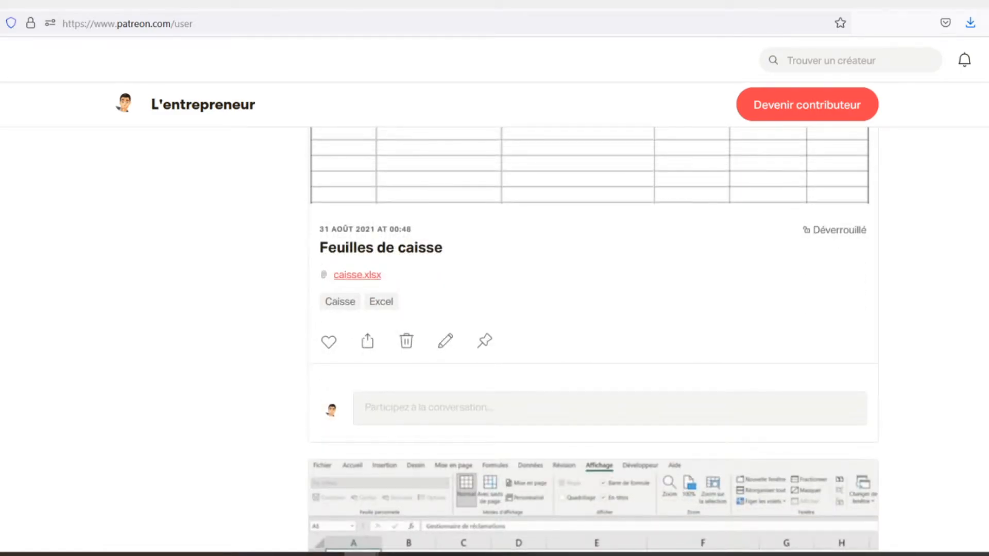
scroll(494, 320, down, 2)
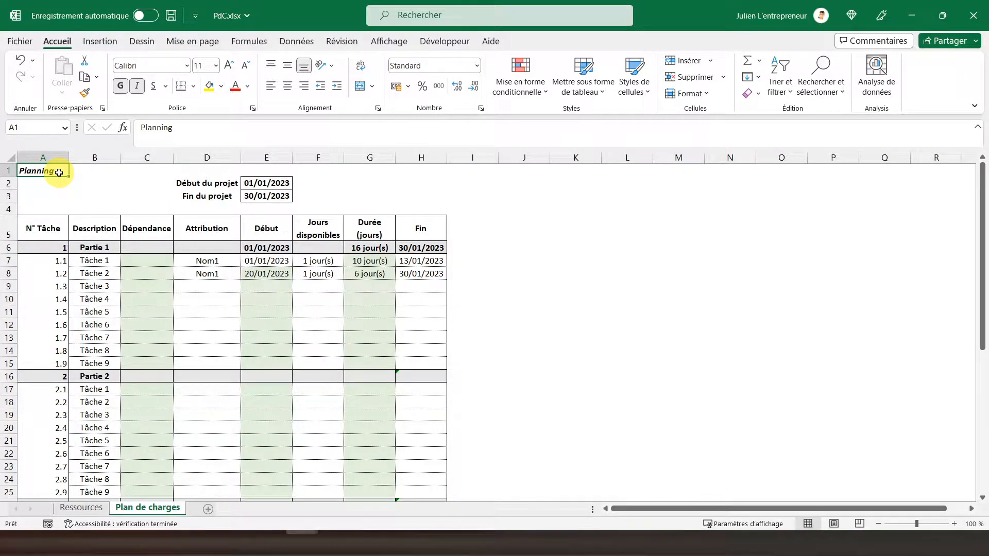
In cell I5 of the Plan de charges sheet in Excel, enter the formula =SI(E2="";"";E2) to retrieve the project start date.
click(455, 229)
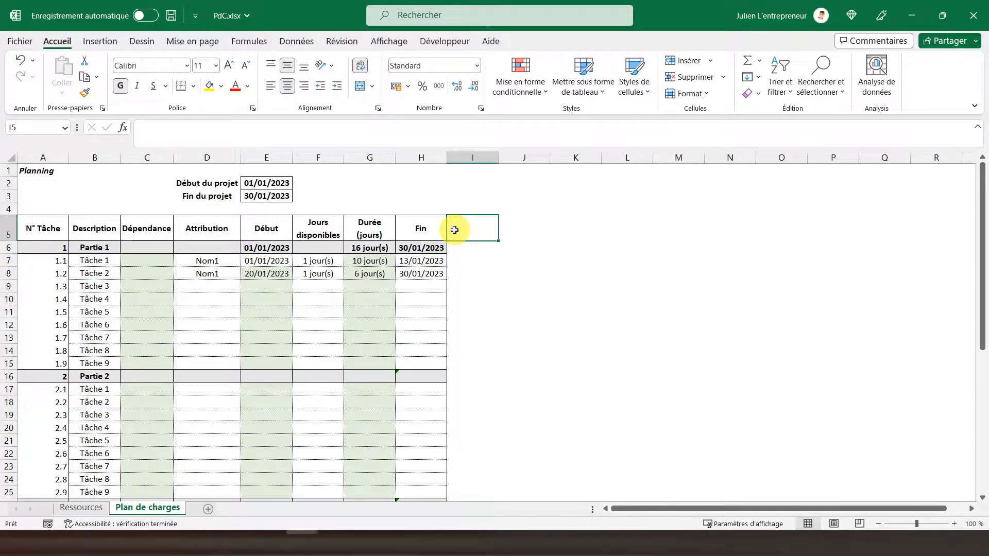
text(=si()
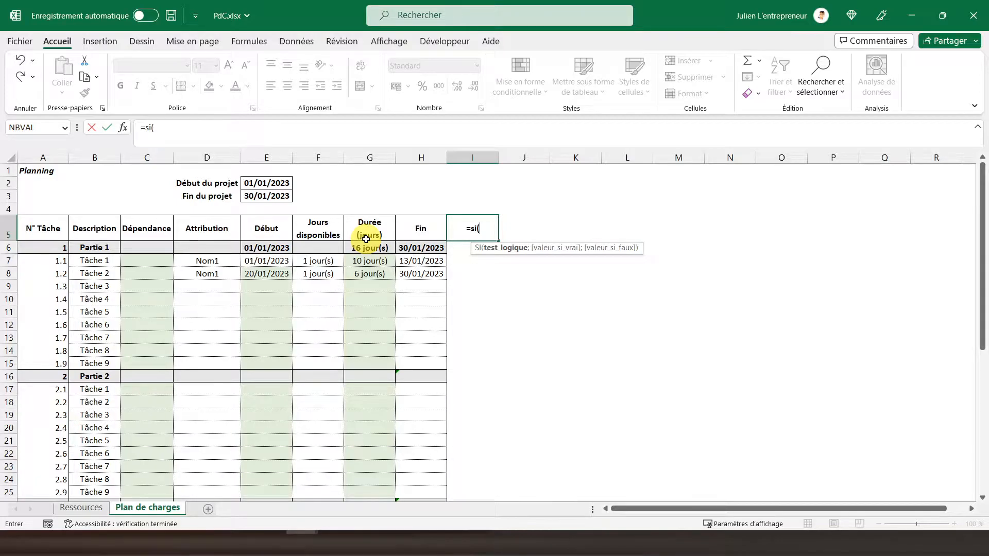
click(256, 184)
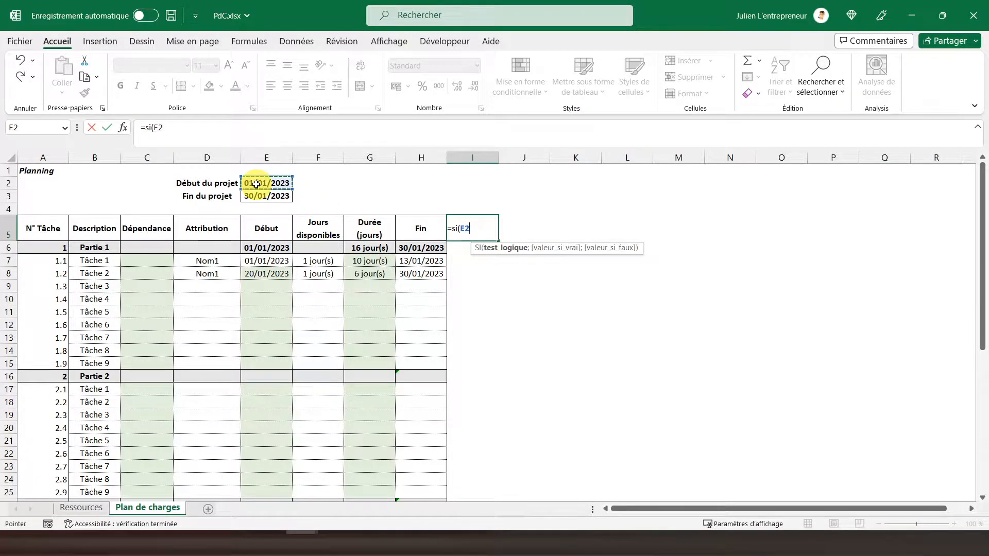
text(="";"";)
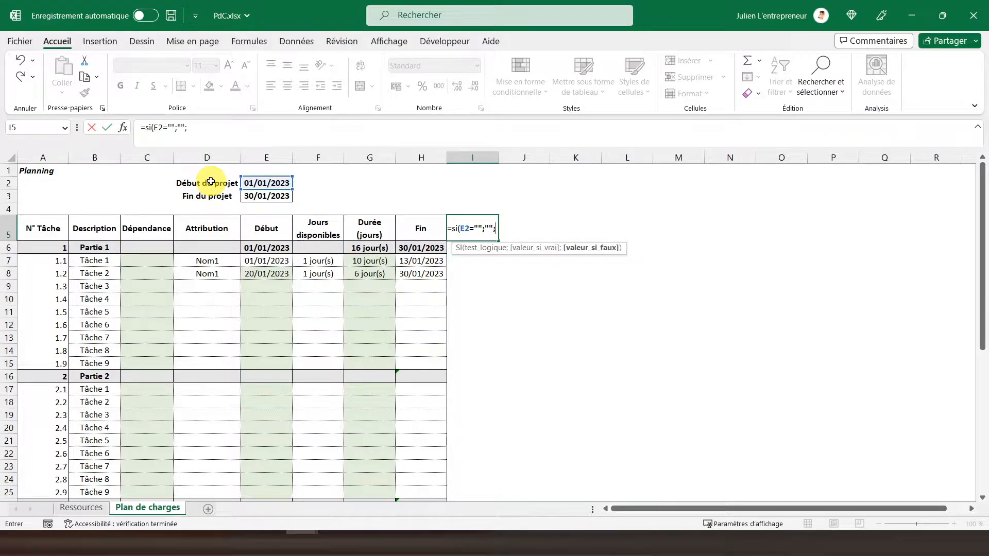
click(254, 184)
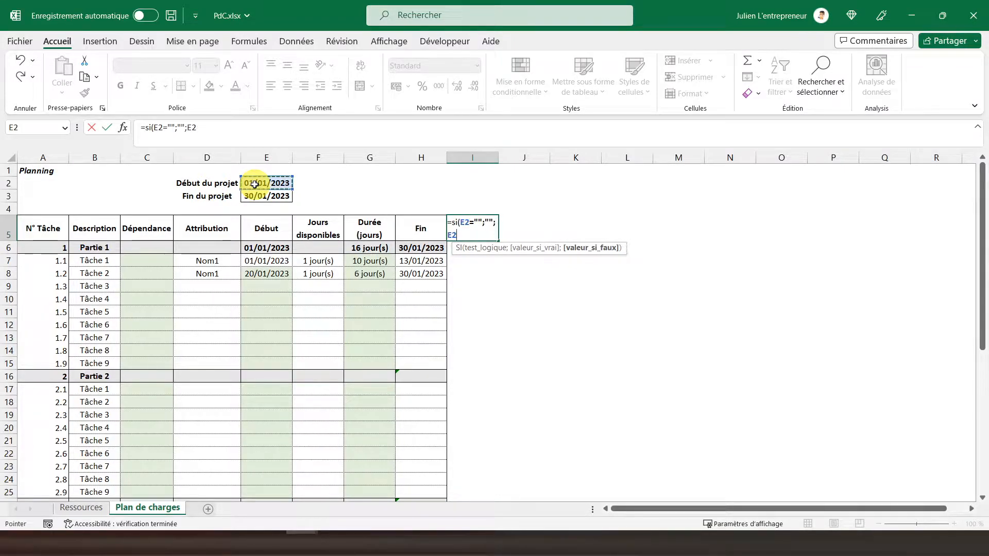
text())
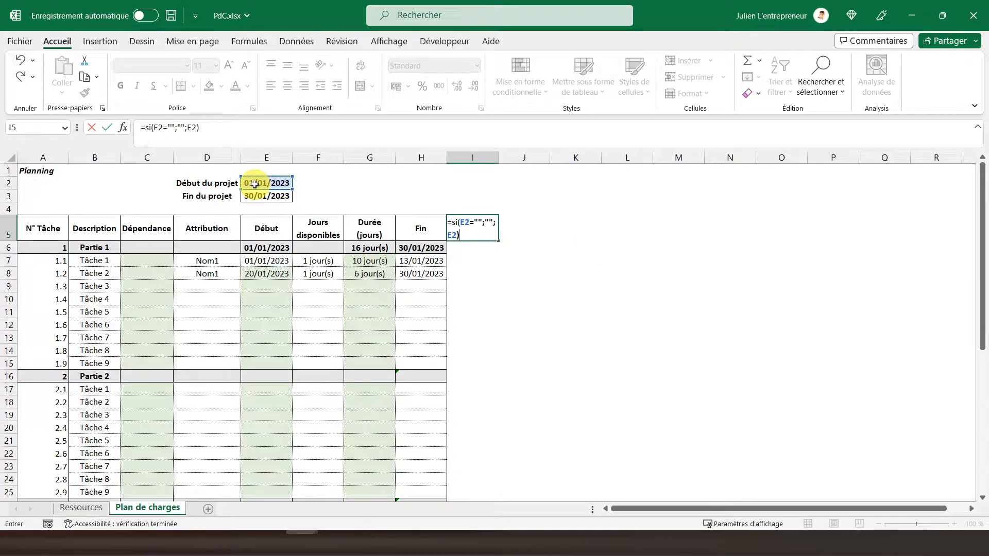
key(Return)
Format cell I5 as a date using the long type *mercredi 14 mars 2012.
click(468, 228)
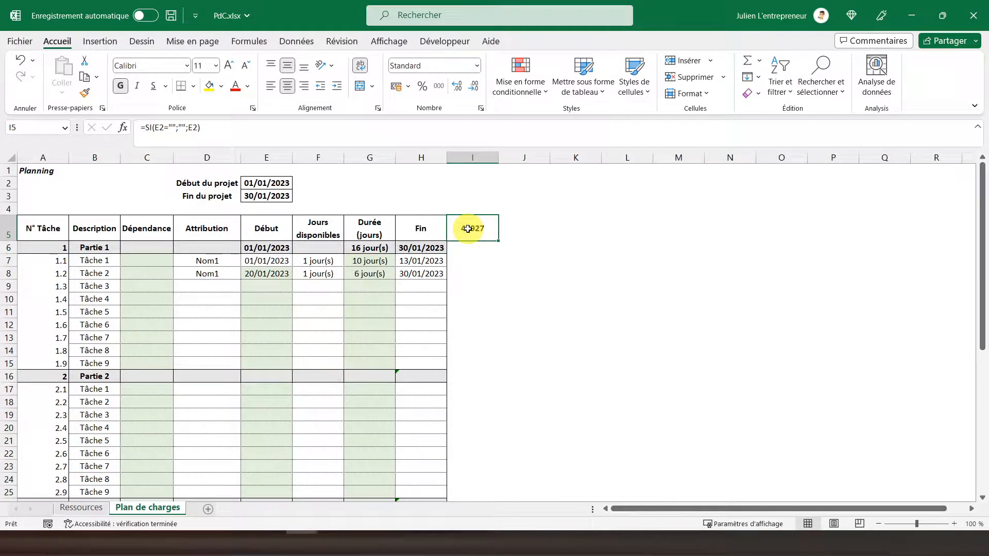
right_click(468, 228)
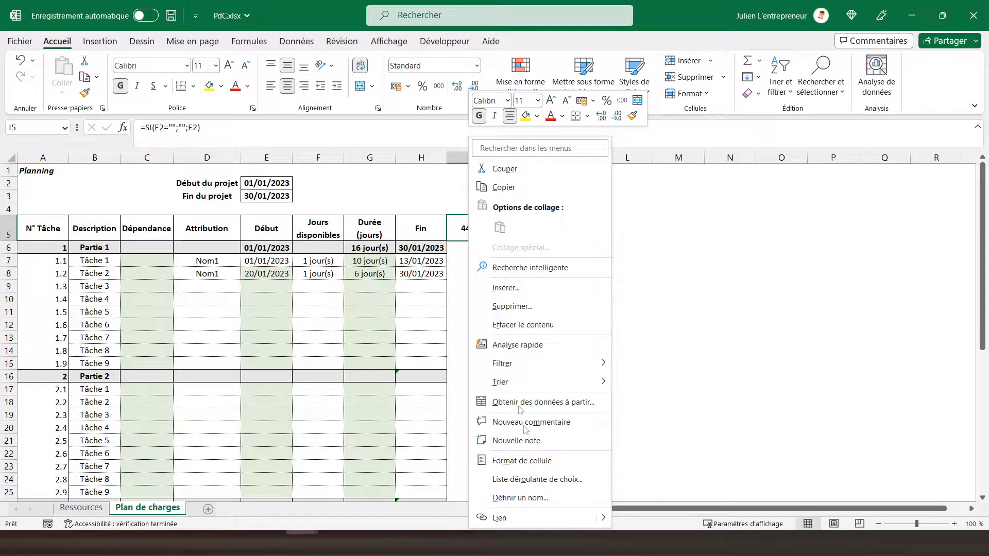
click(534, 461)
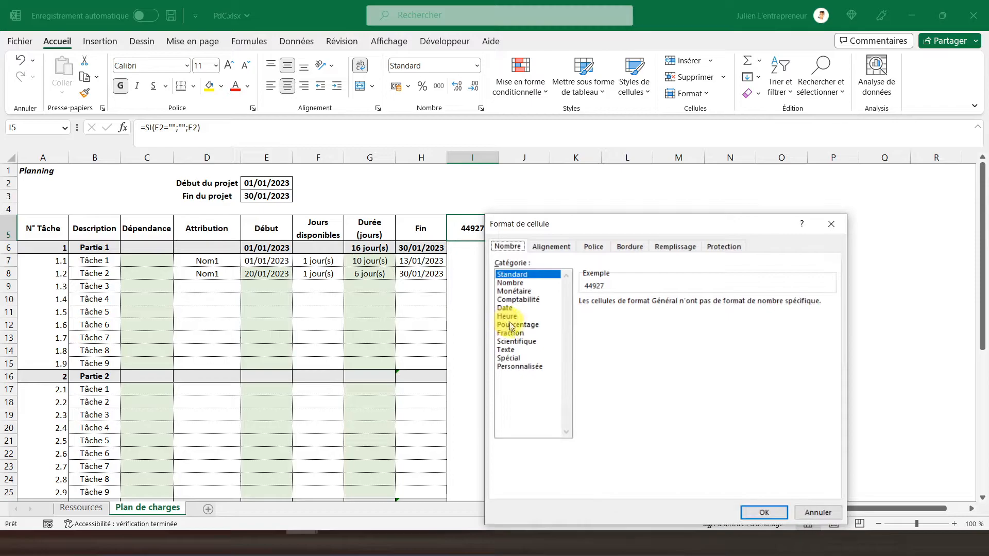
click(509, 307)
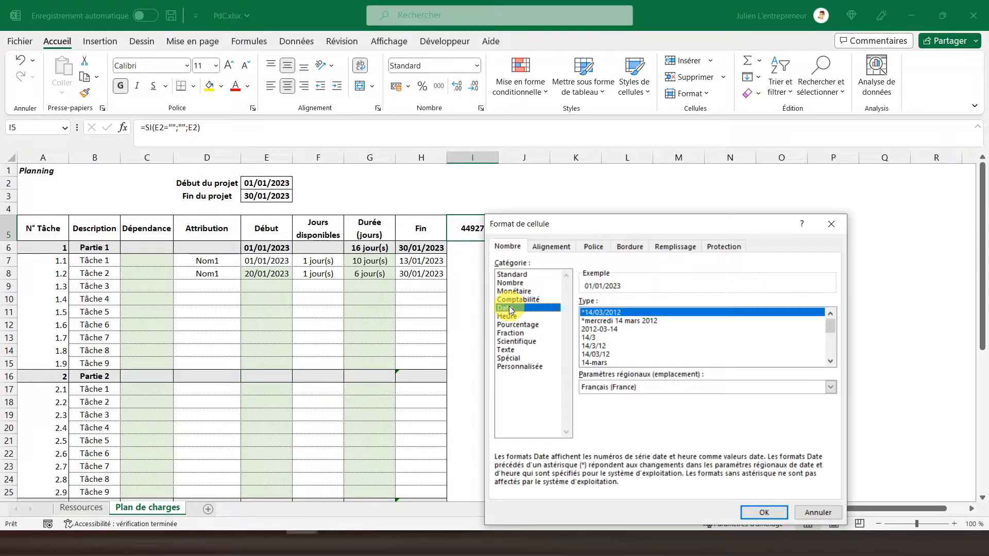
click(606, 321)
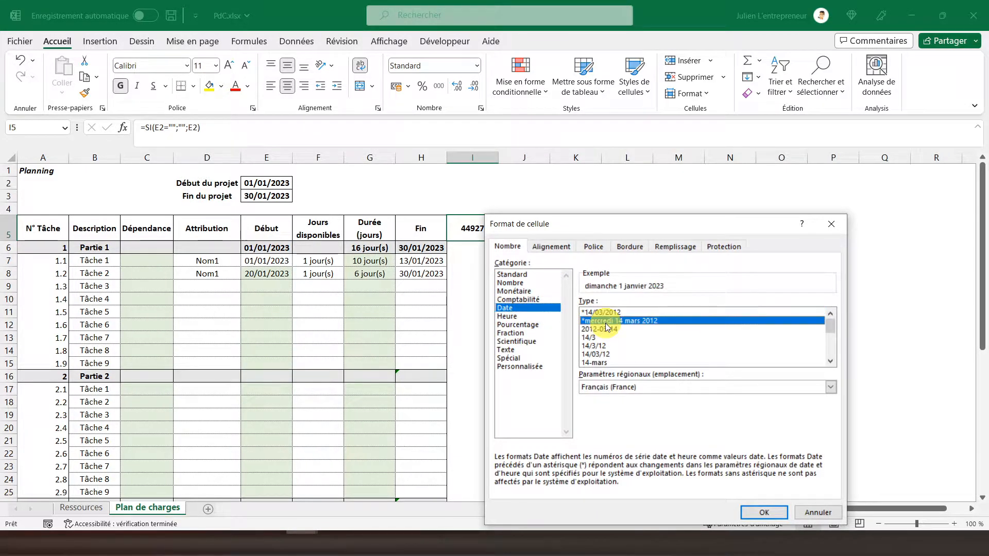
click(765, 513)
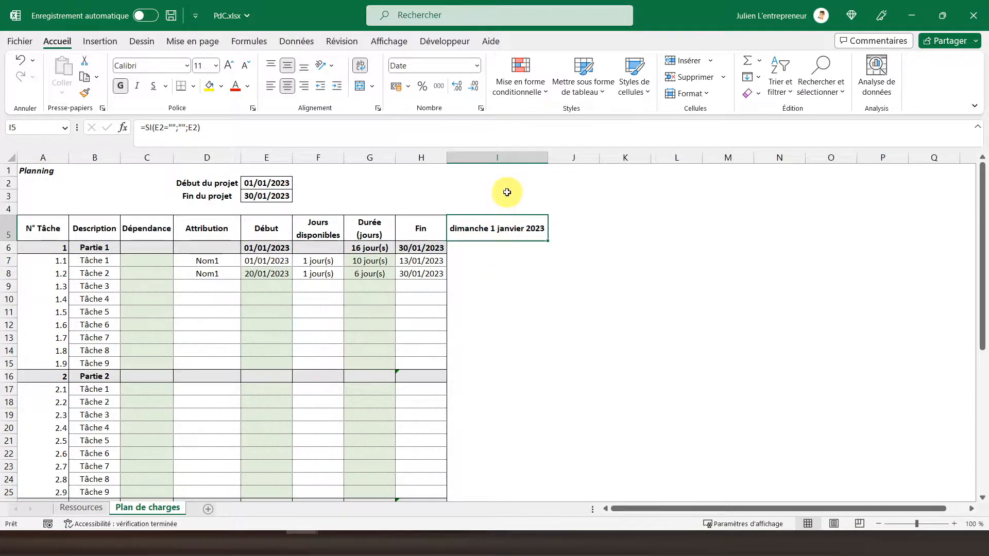
Set the width of column I and all columns after it to 3.
click(495, 154)
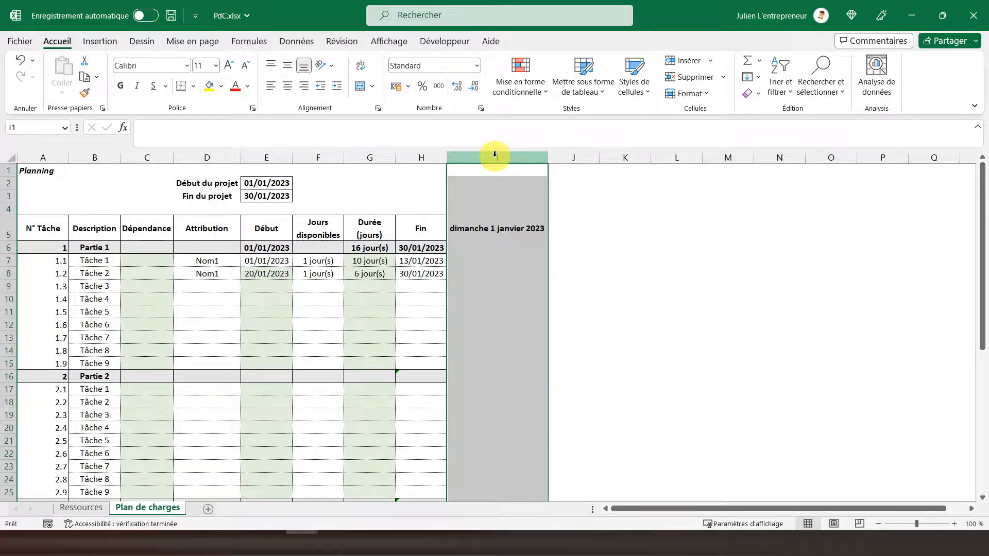
key(ctrl+shift+Right)
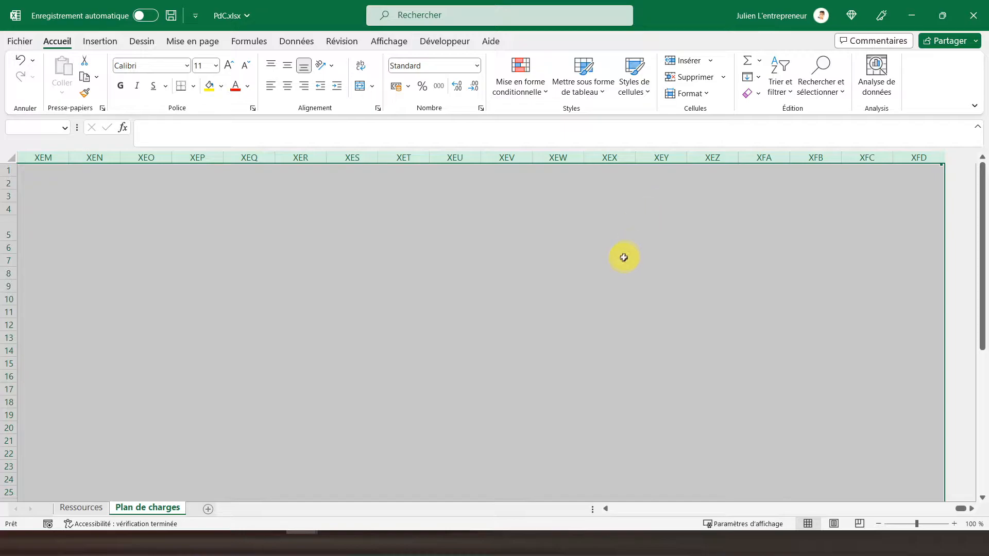
right_click(555, 162)
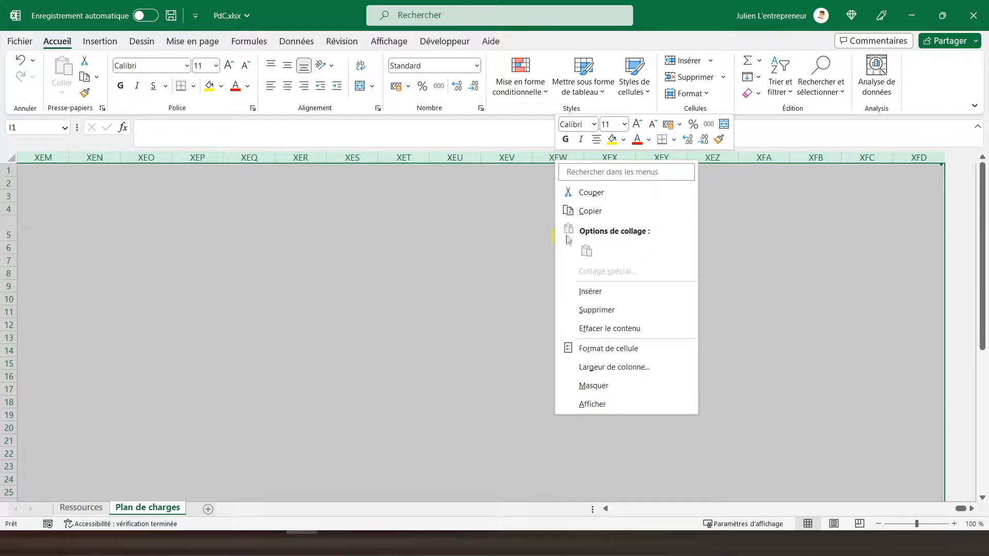
click(595, 367)
text(4)
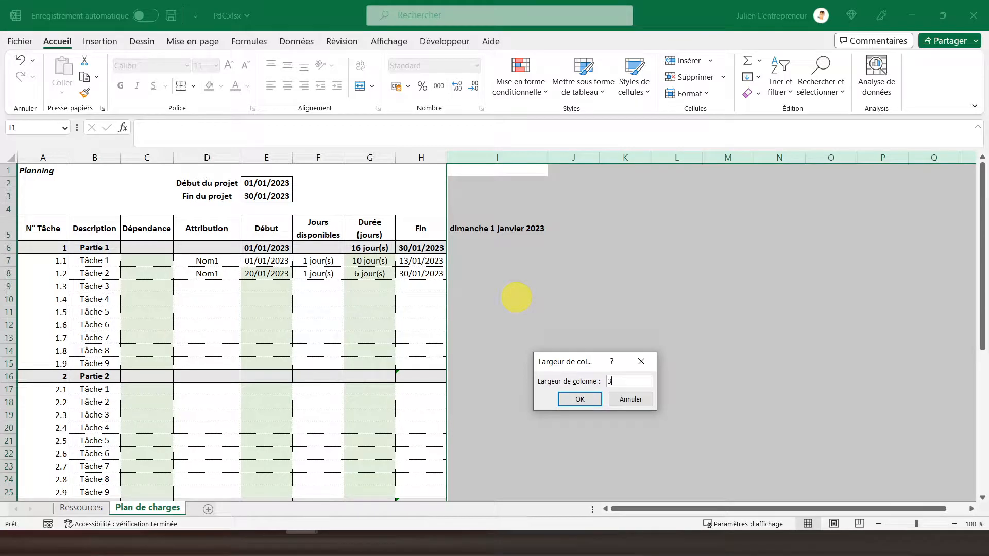
key(Return)
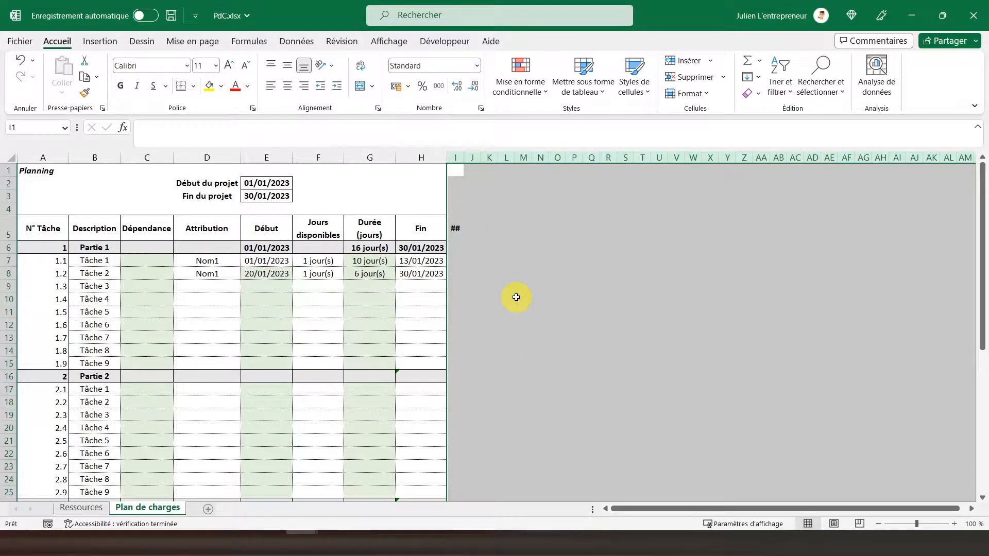
Rotate the text orientation to 90 degrees for row 5 from cell I5 through the last column.
click(455, 227)
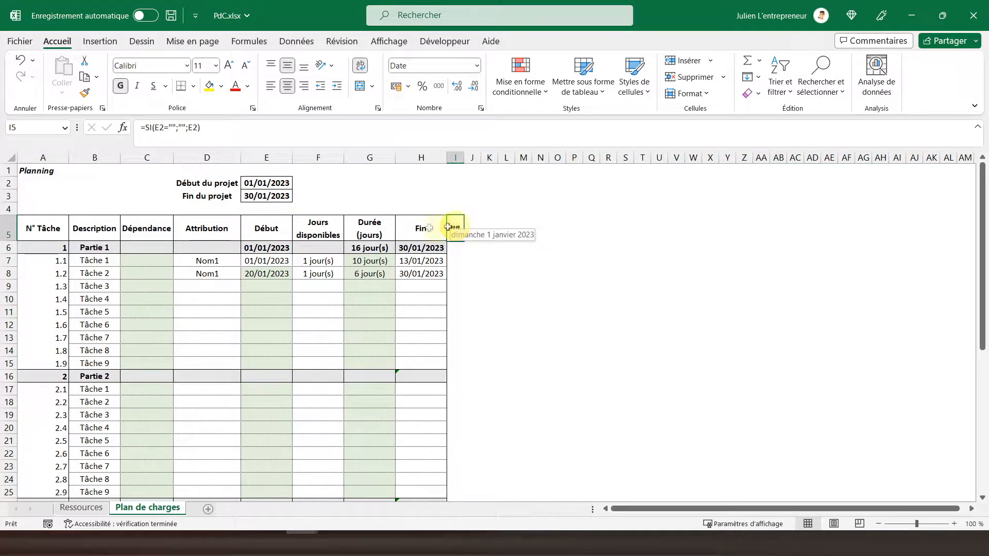
key(ctrl+shift+Right)
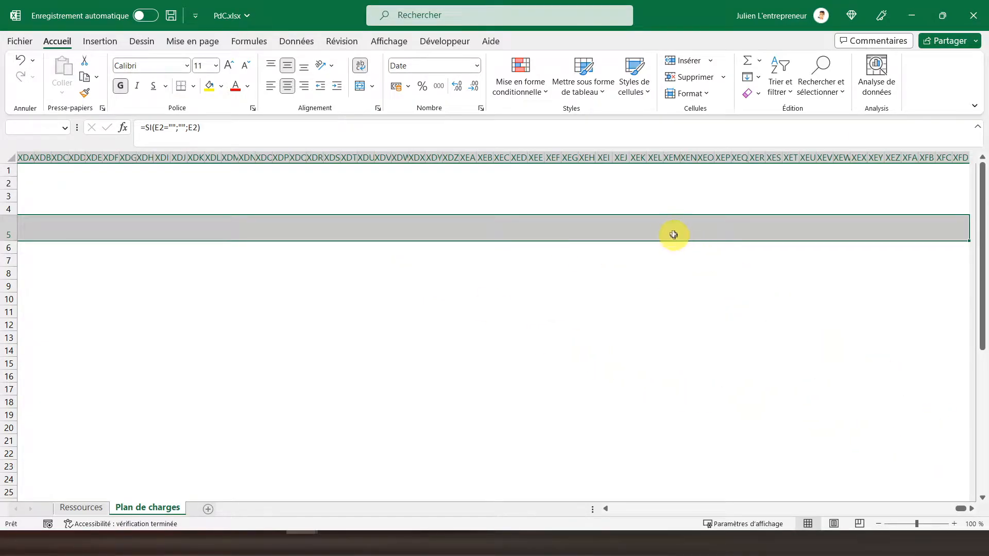
right_click(717, 228)
click(775, 459)
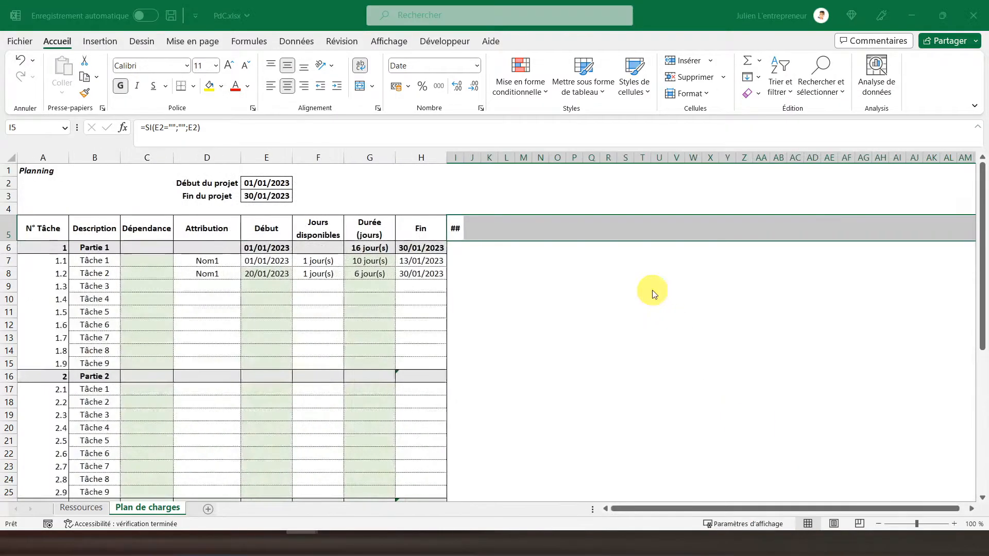
click(747, 199)
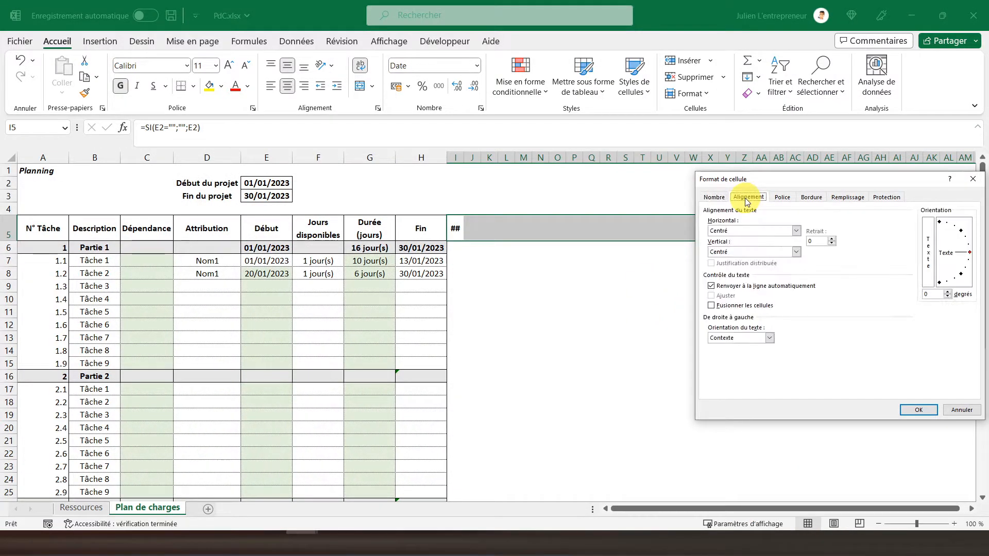
drag(970, 253, 934, 211)
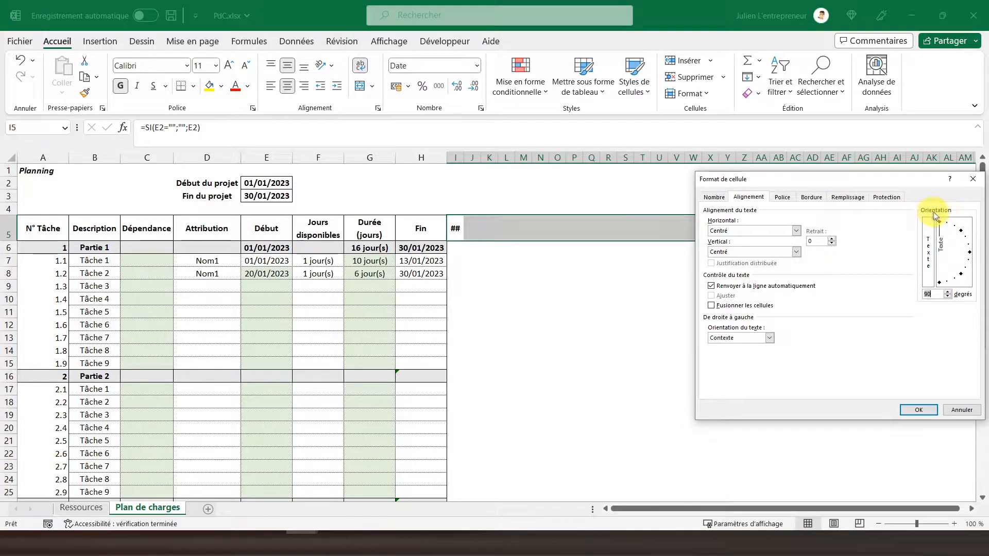
click(912, 410)
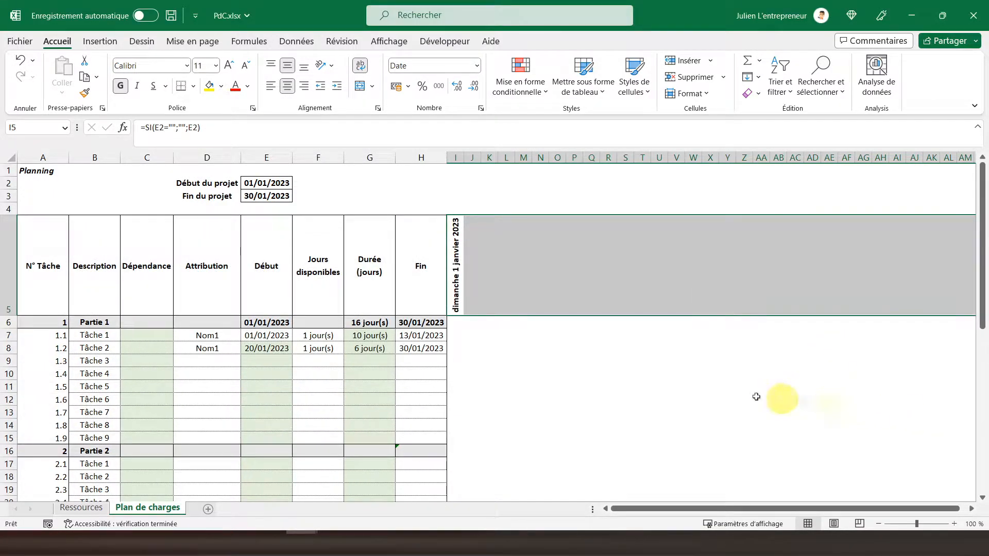
In cell J5, enter the formula =SI($E$3>I5;I5+1;"") to give the next day until the project end date.
click(458, 282)
click(499, 277)
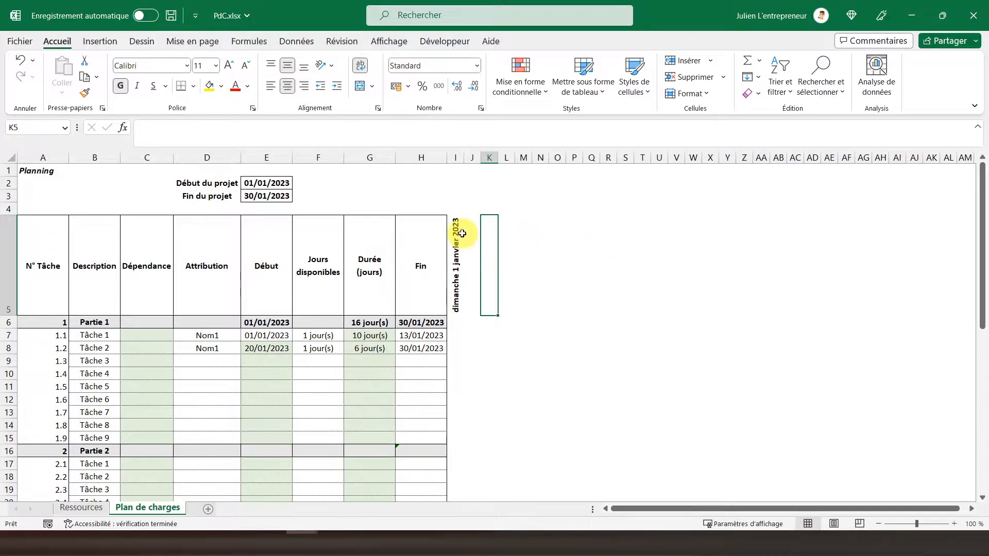
click(473, 249)
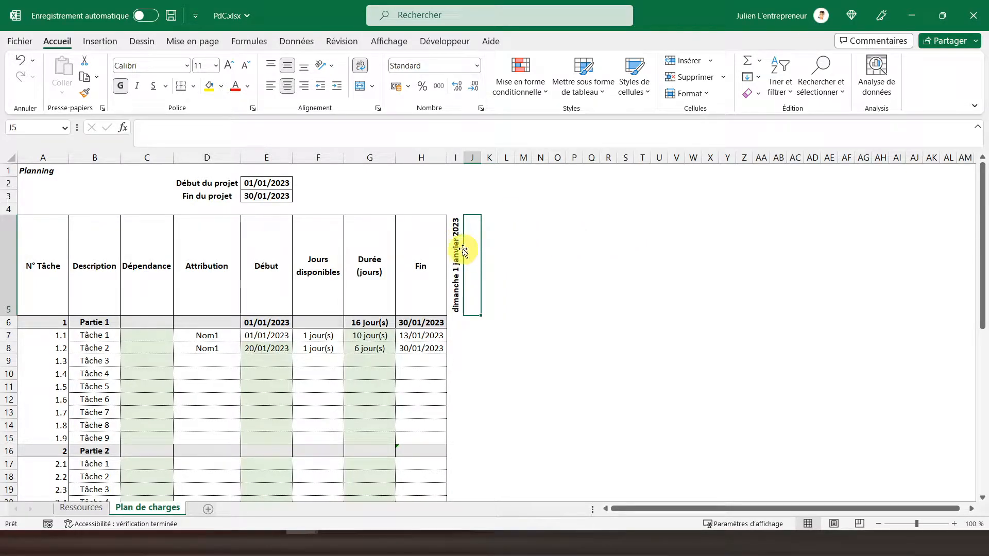
click(460, 250)
click(471, 249)
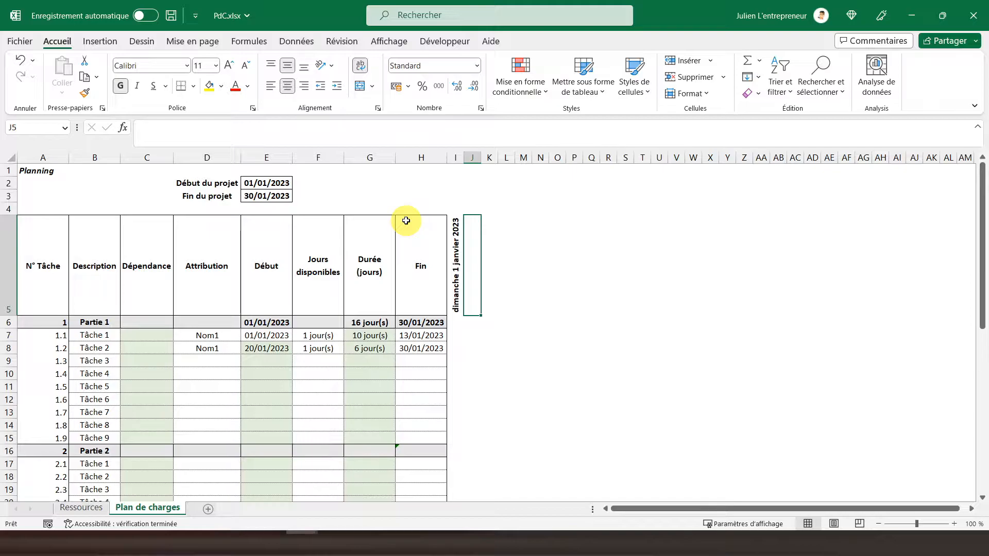
text(=si()
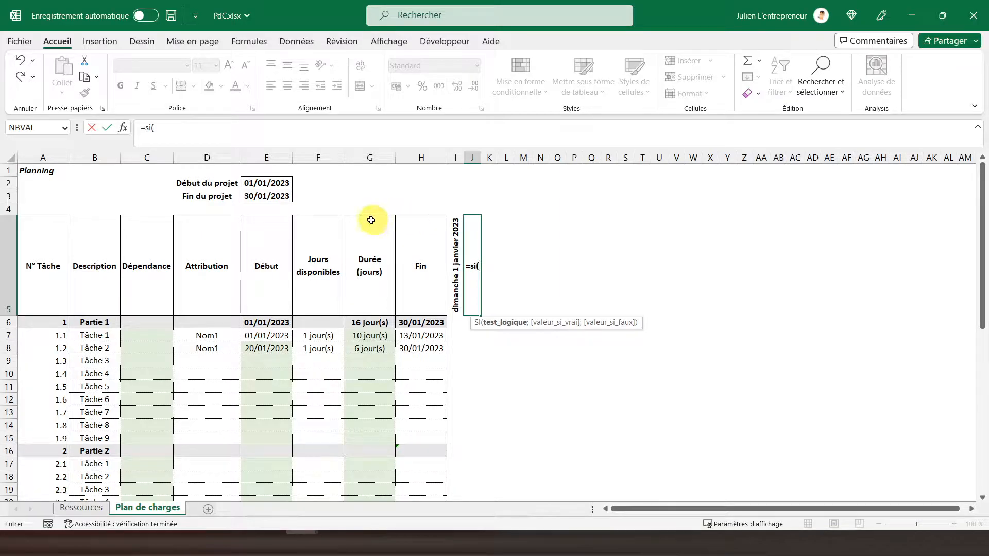
click(256, 197)
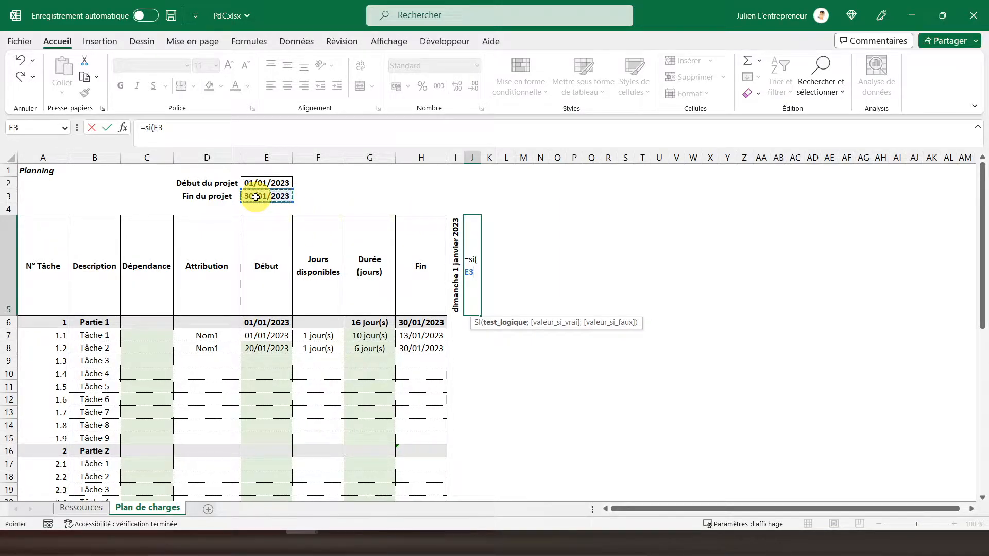
click(155, 129)
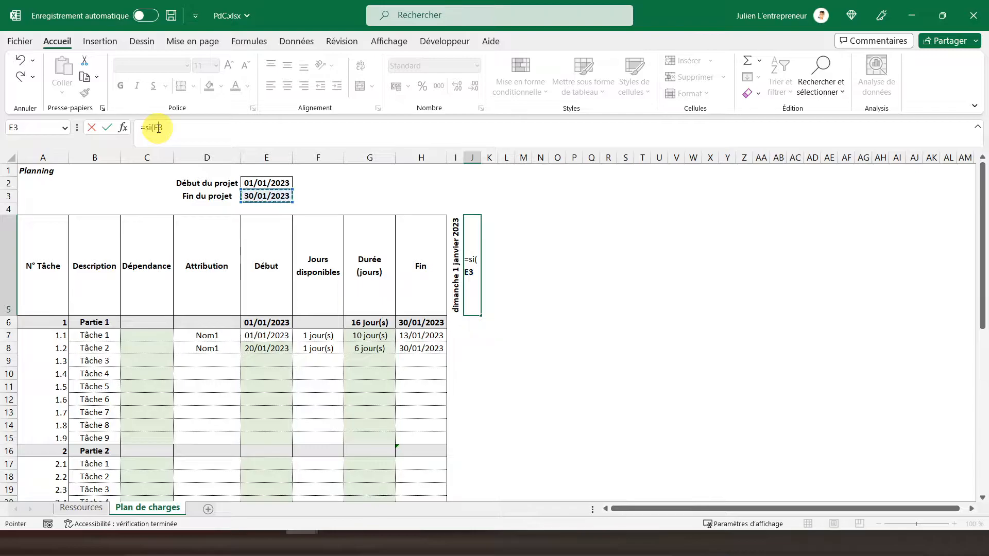
key(F4)
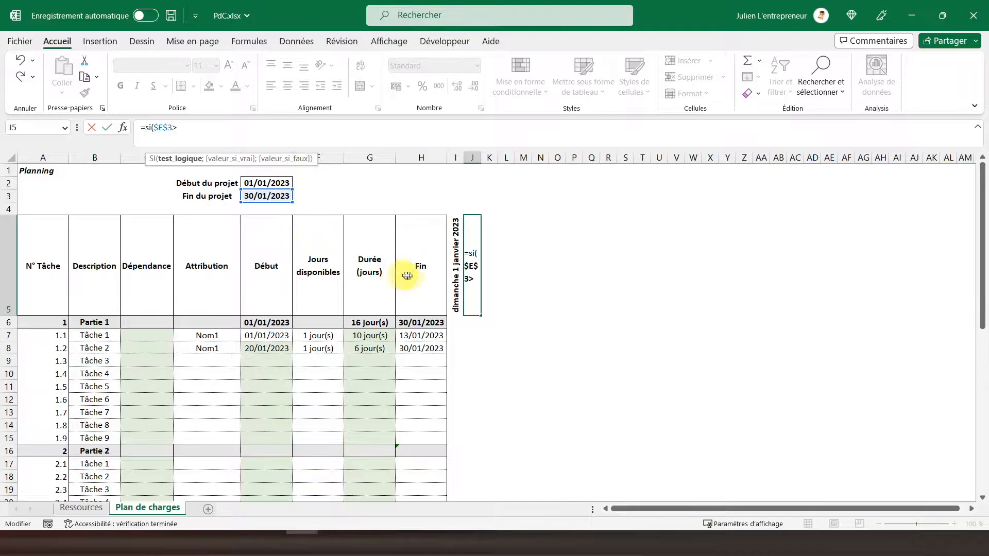
click(455, 256)
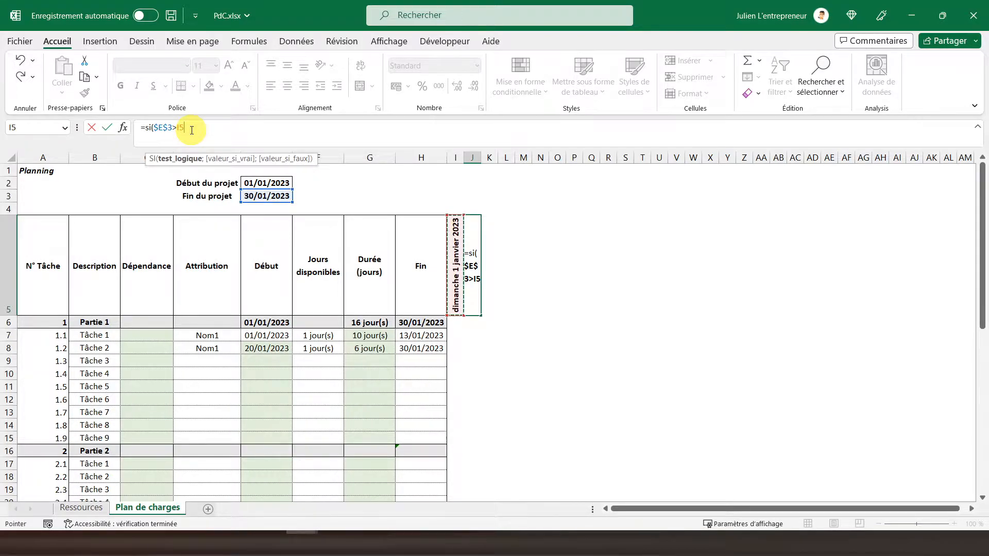
text(;)
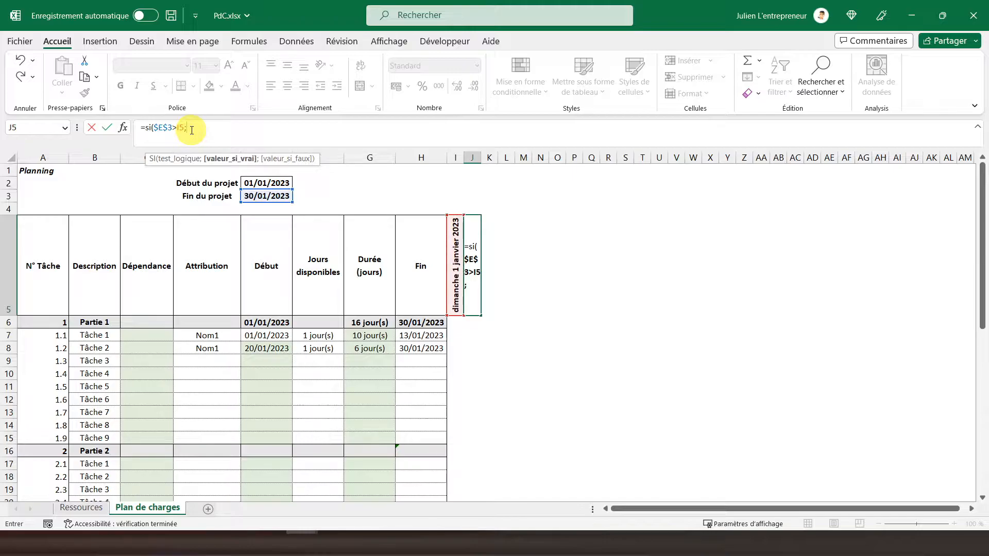
click(456, 219)
text(+1)
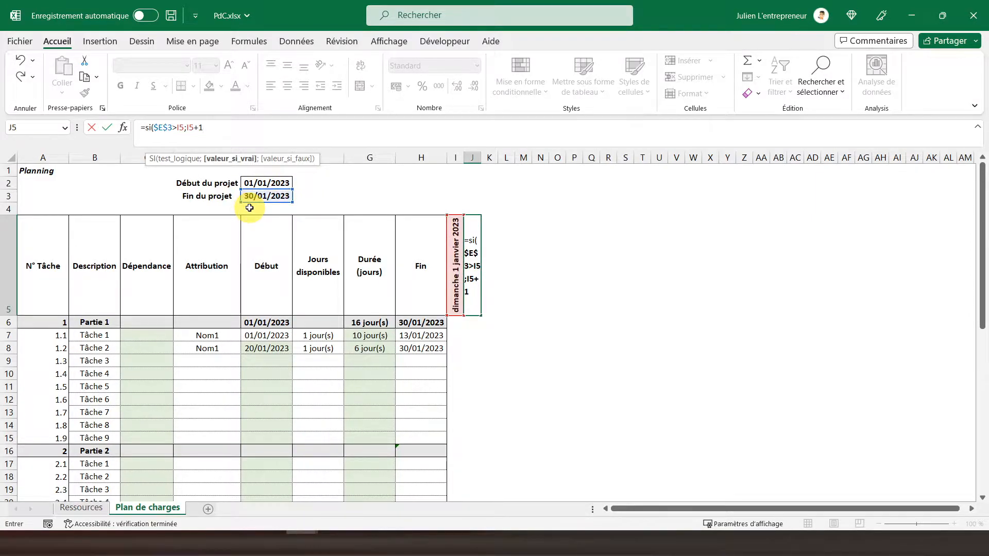
text(;)
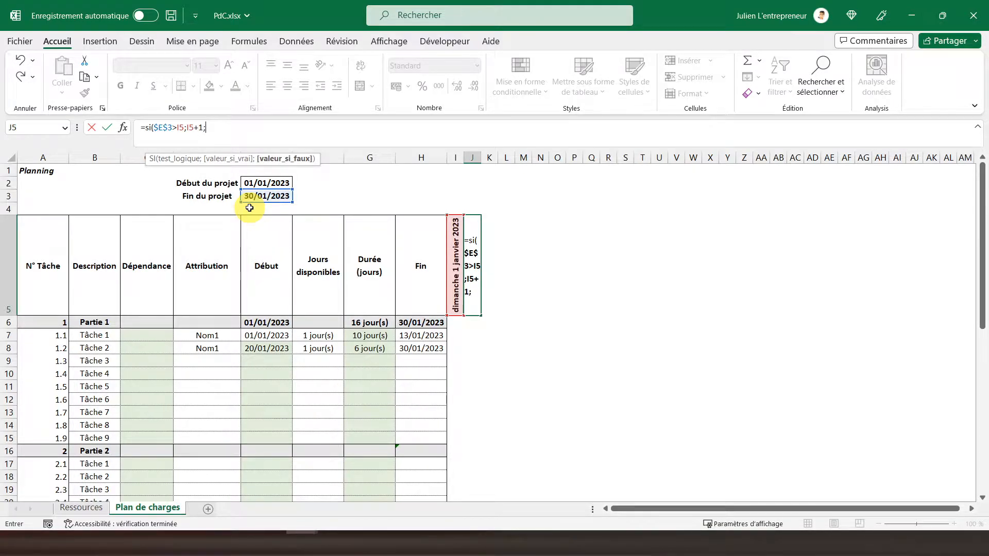
text("))
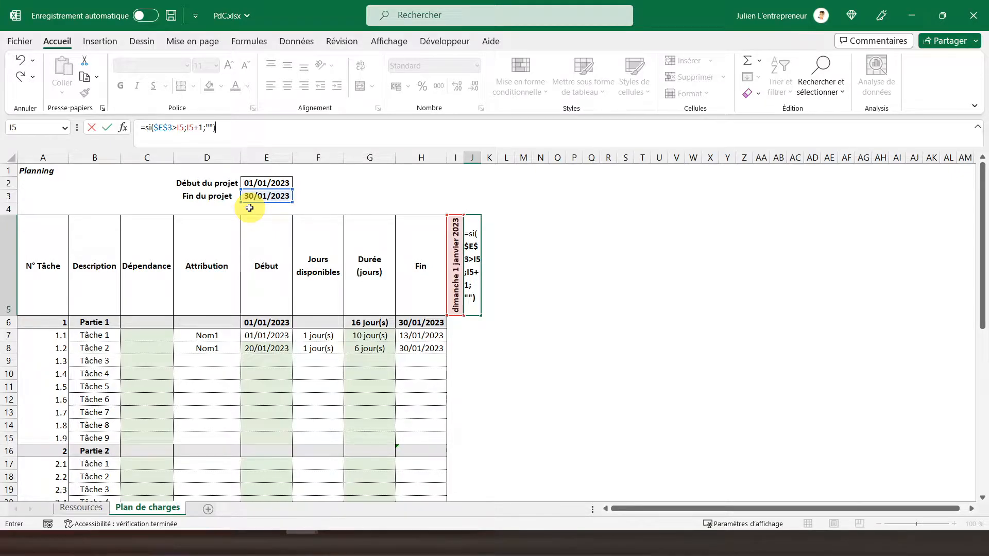
key(Return)
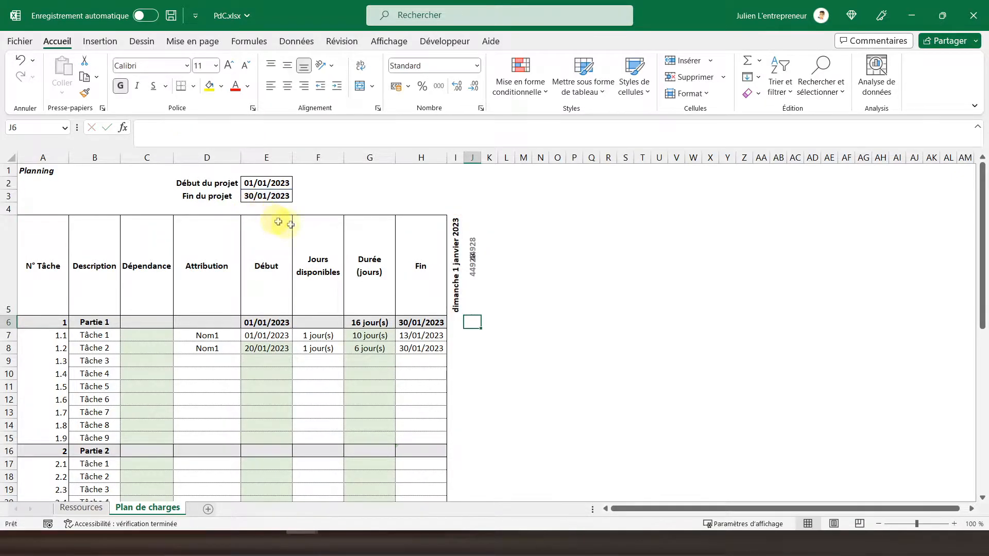
Format cell J5 as a date using the long type *mercredi 14 mars 2012.
click(474, 264)
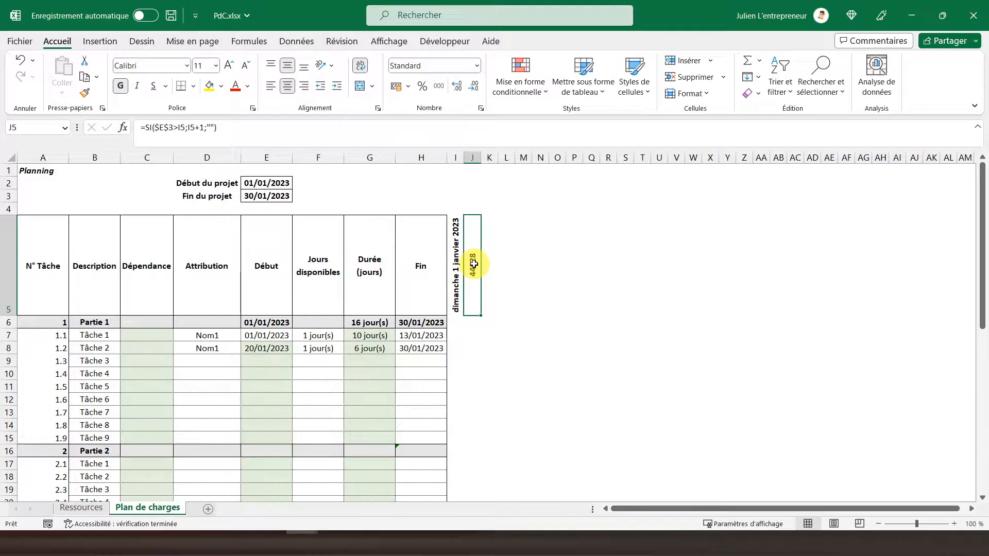
right_click(474, 264)
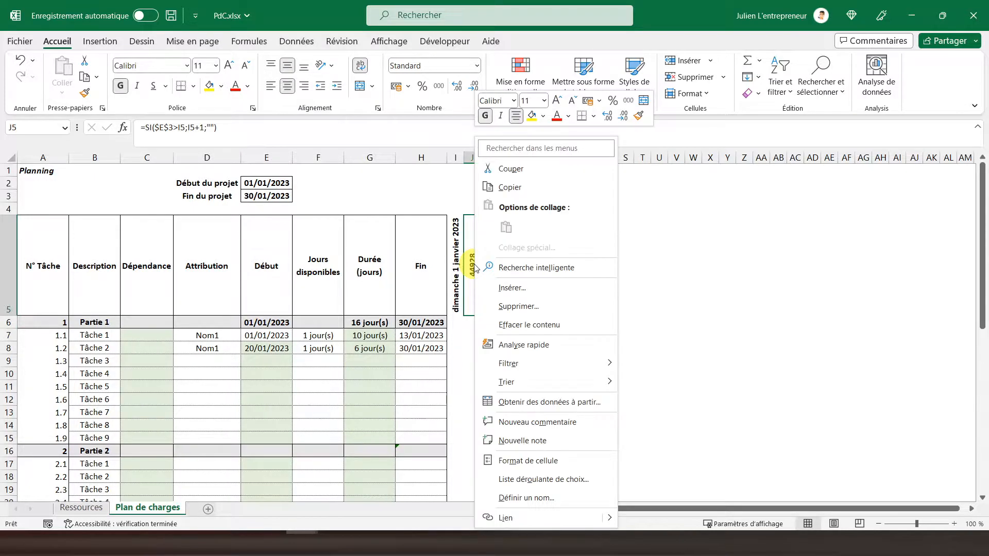
click(529, 460)
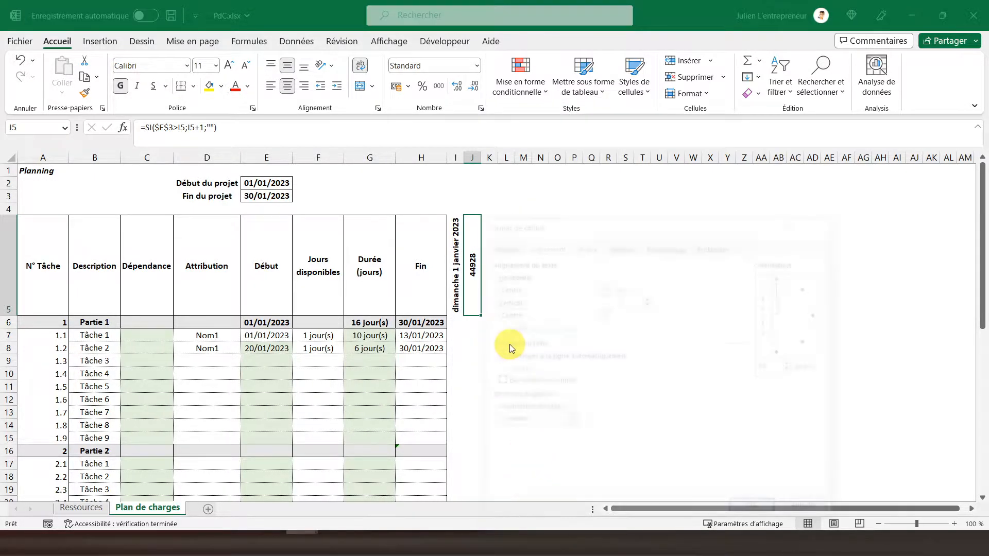
click(507, 246)
click(512, 307)
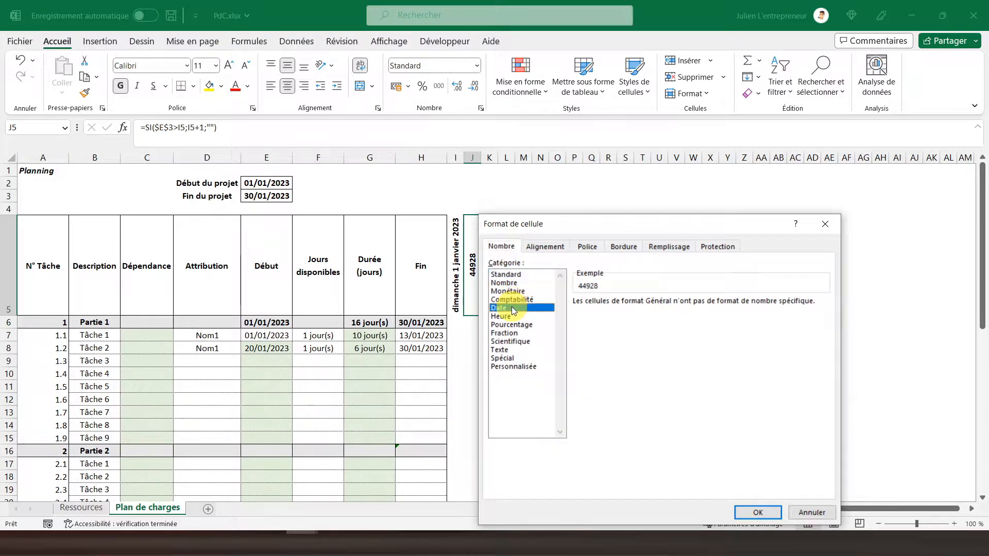
click(592, 321)
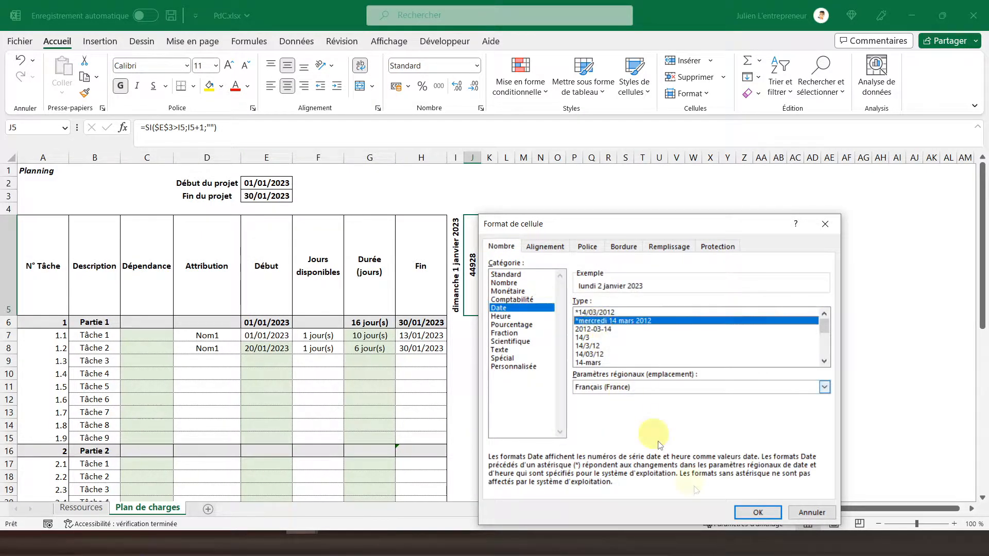
click(749, 511)
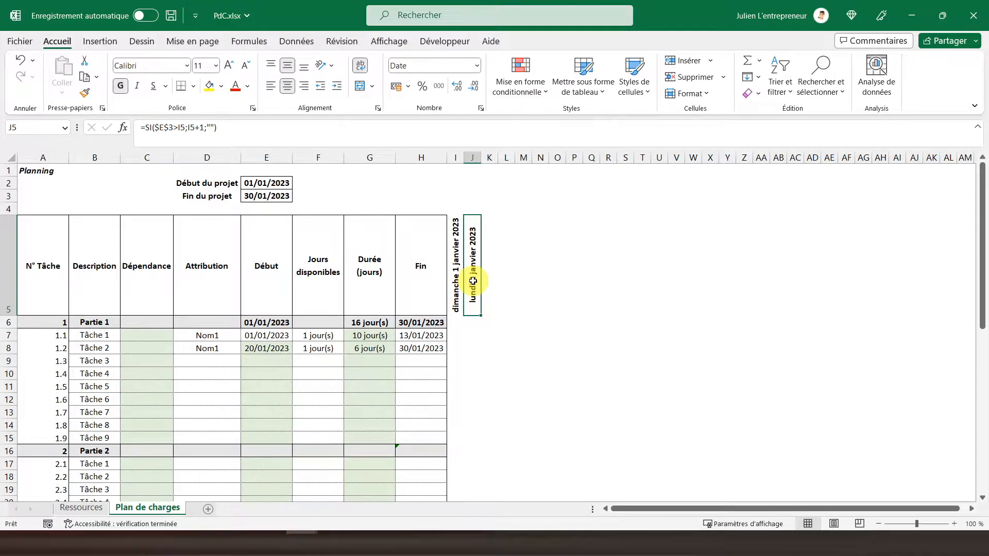
Copy cell J5 across row 5 through the last column and slightly increase the row's height to fit the longest dates.
key(ctrl+c)
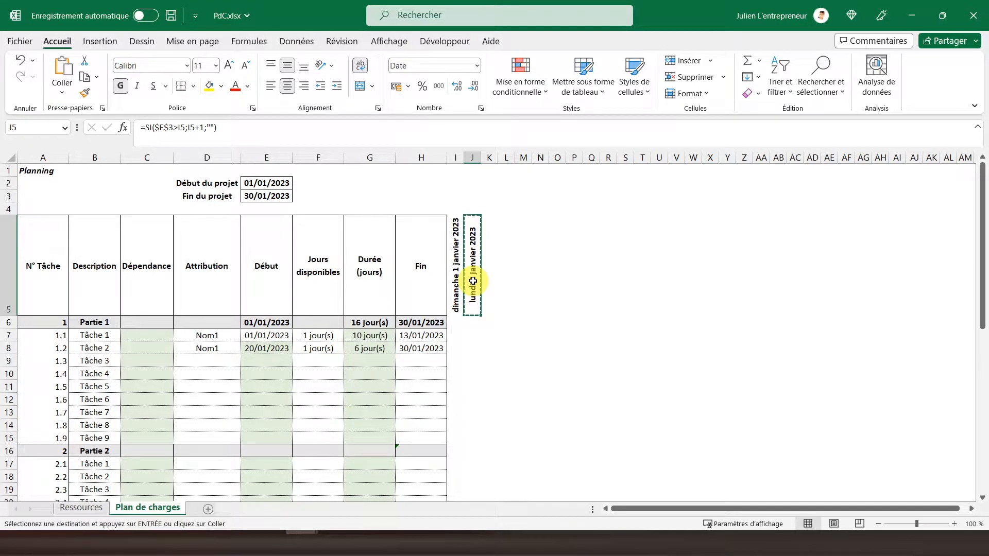
key(ctrl+shift+Right)
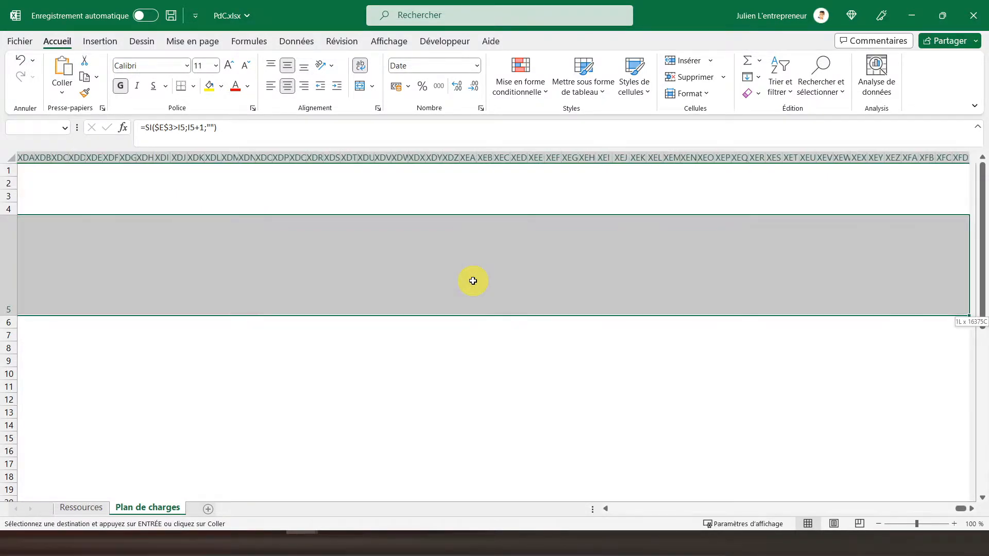
key(ctrl+v)
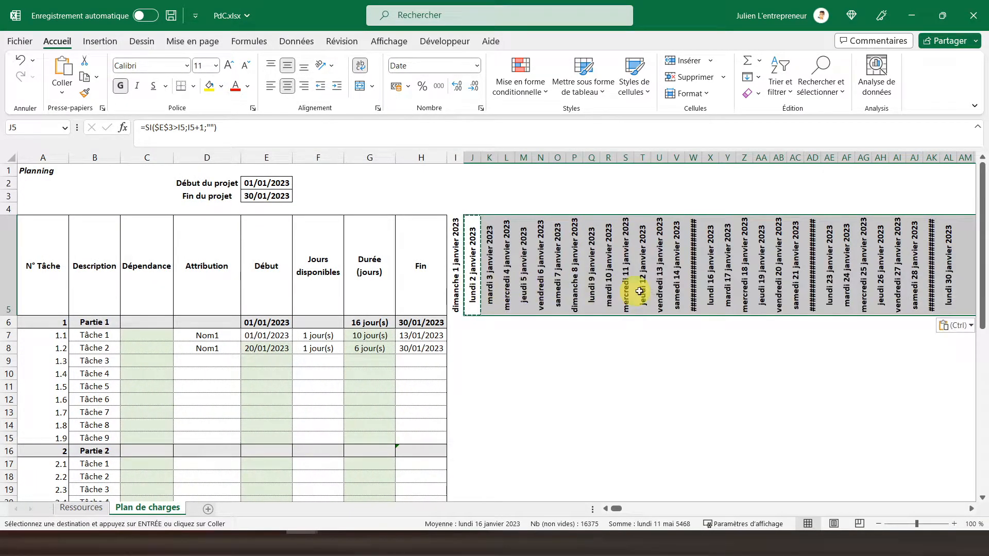
drag(2, 313, 3, 318)
Examine the dates along row 5 and check where they stop relative to the project end date in E3.
click(659, 278)
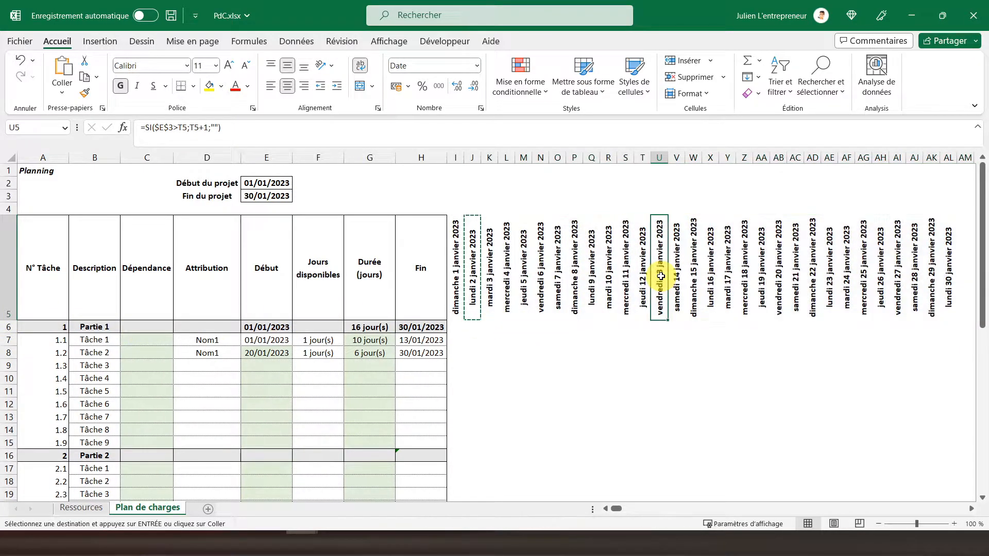
key(Right)
key(Right)
key(Right)
key(Right)
key(Right)
key(Right)
key(Right)
key(Right)
key(Right)
key(Right)
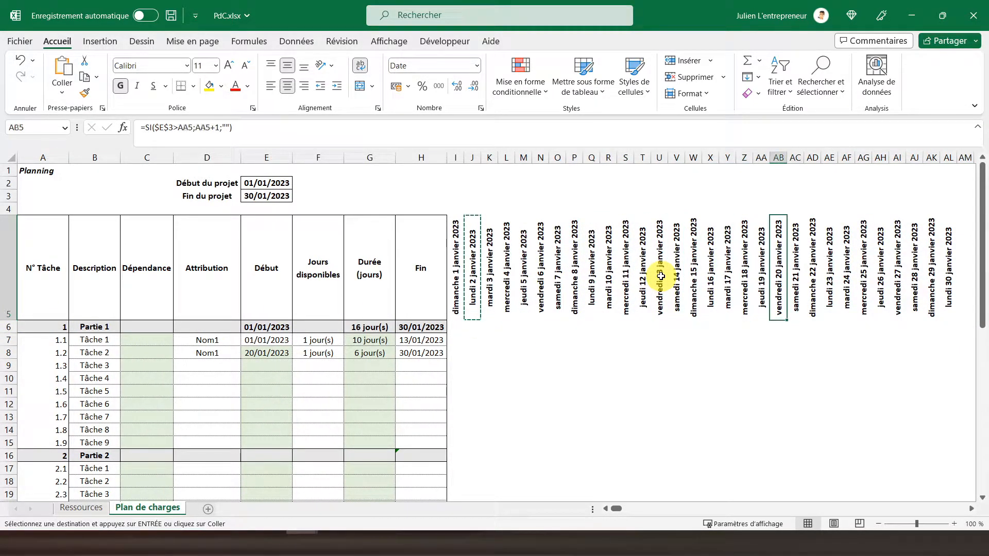
key(Right)
key(Right)
key(Right)
key(Right)
key(Right)
key(Right)
key(Right)
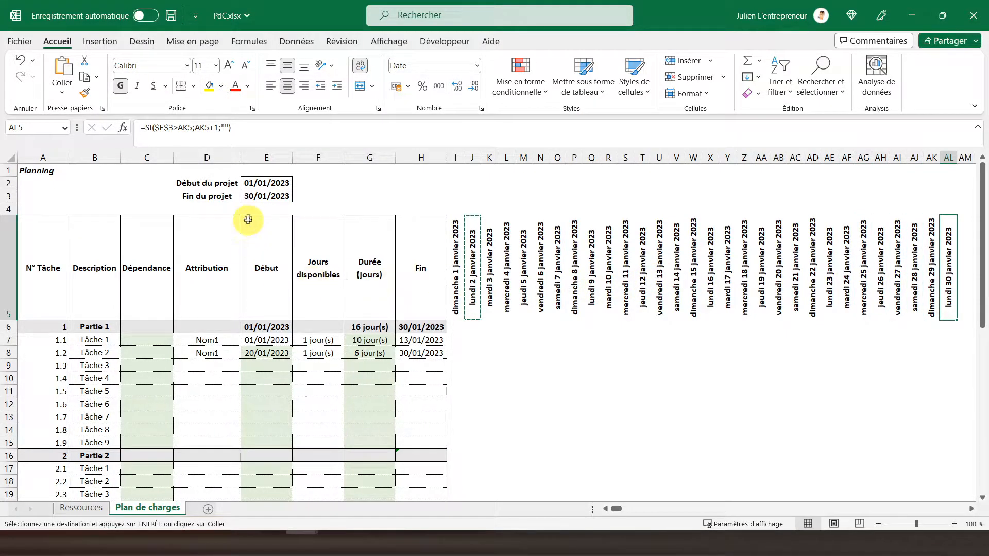
key(Right)
key(Right)
key(Right)
key(Right)
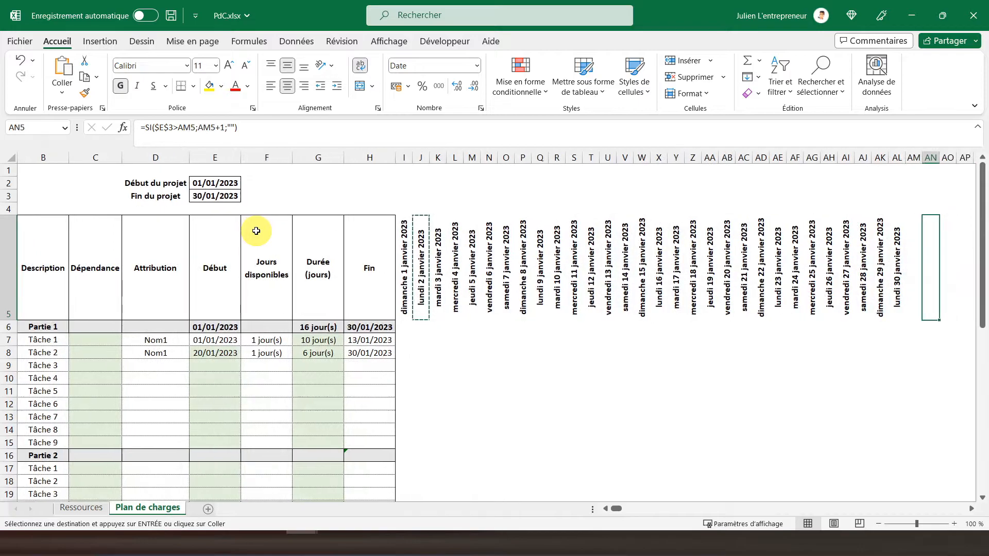
key(Left)
key(Left)
key(Left)
key(Left)
key(Left)
key(Left)
key(Left)
key(Left)
key(Left)
key(Left)
key(Left)
key(Left)
key(Left)
key(Left)
key(Left)
key(Left)
key(Left)
key(Left)
key(Left)
key(Left)
key(Left)
key(Left)
key(Left)
key(Left)
key(Left)
key(Left)
key(Left)
key(Left)
key(Left)
key(Left)
key(Left)
key(Left)
key(Left)
key(Left)
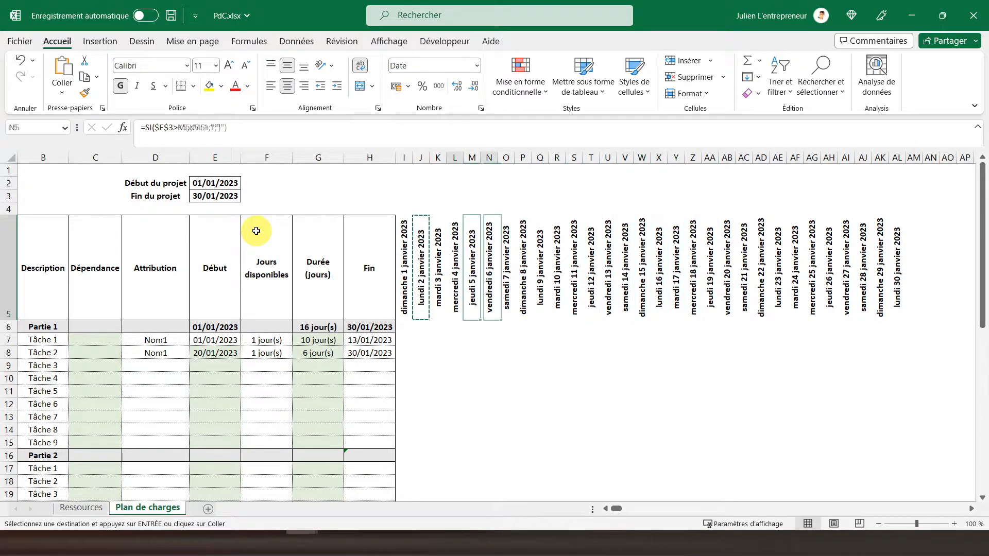
key(Right)
key(Right)
key(Right)
key(Right)
key(Right)
key(Right)
key(Right)
key(Right)
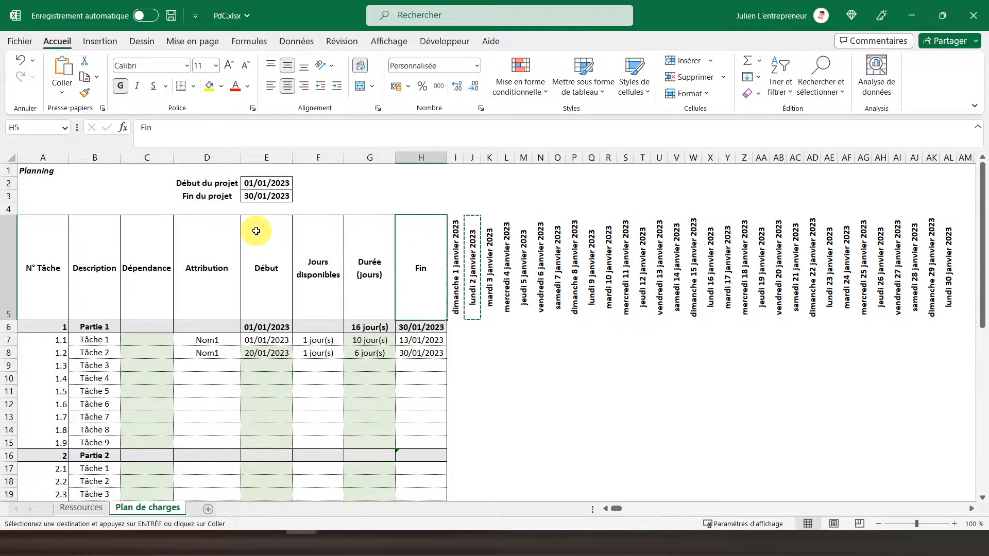
In cell I6, begin the formula =SI($E6="";""; to leave the cell blank when the row has no start date.
key(Down)
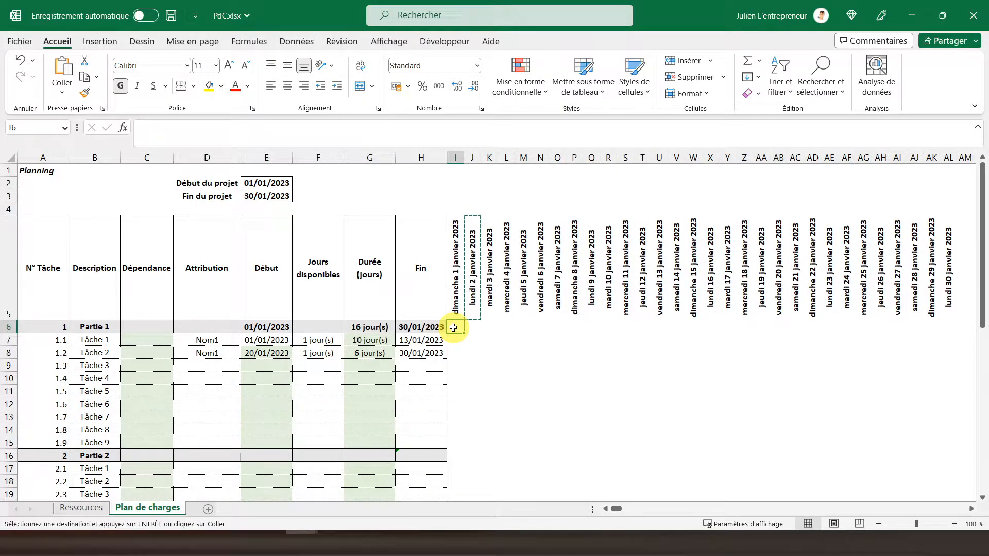
text(=)
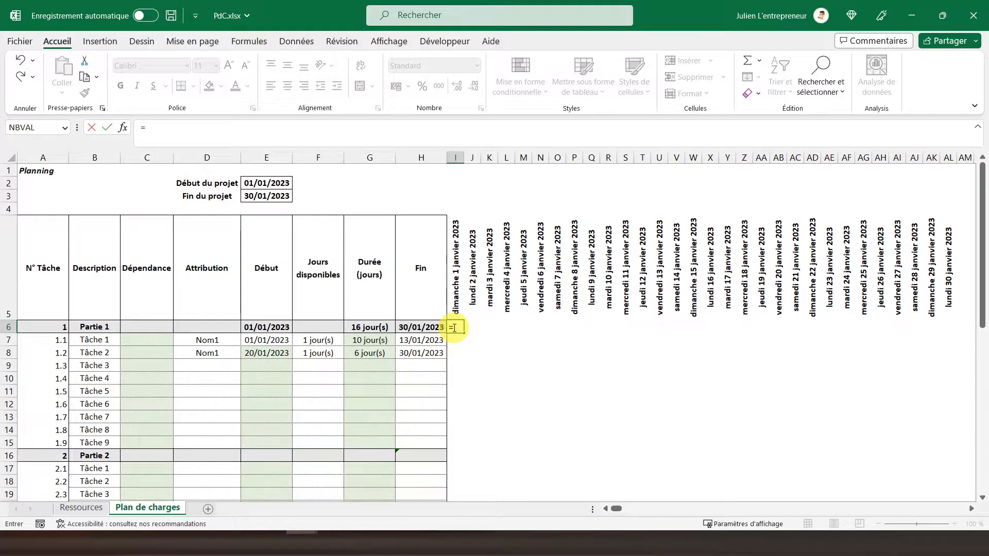
text(si()
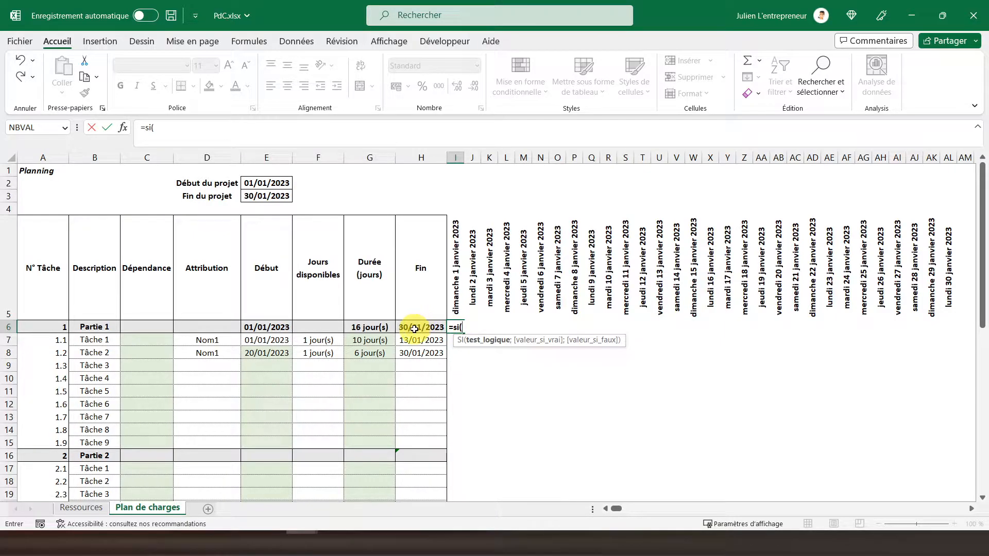
click(262, 327)
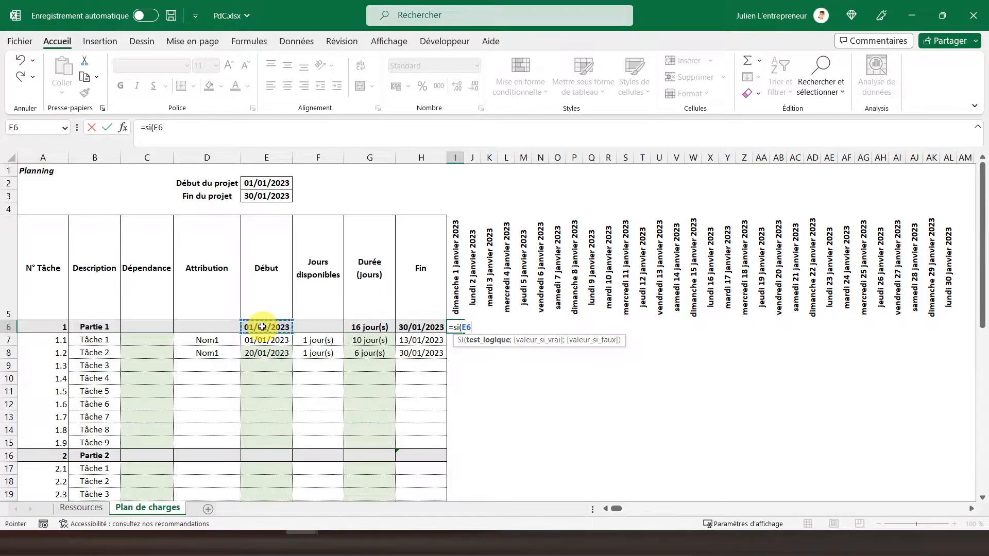
click(155, 126)
text($E6)
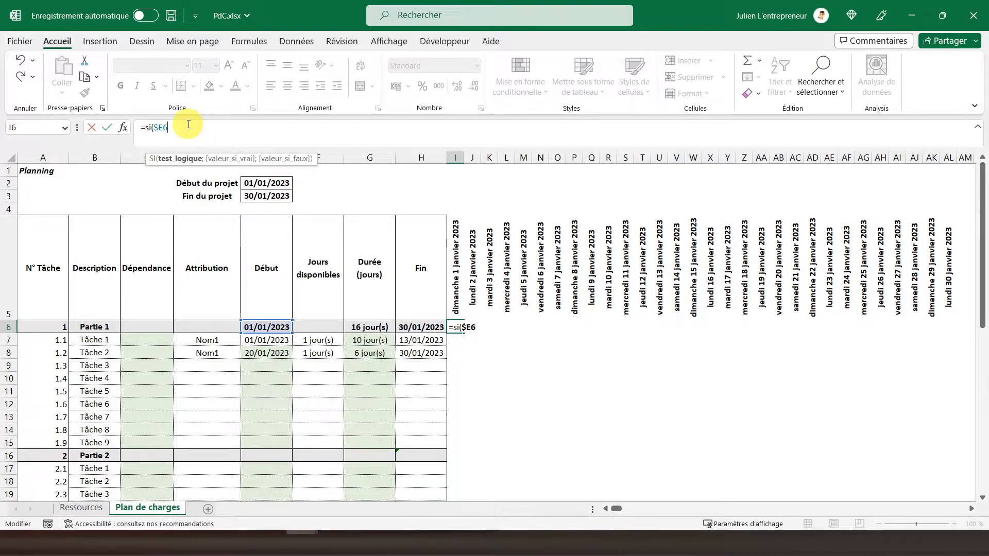
text(="";"";)
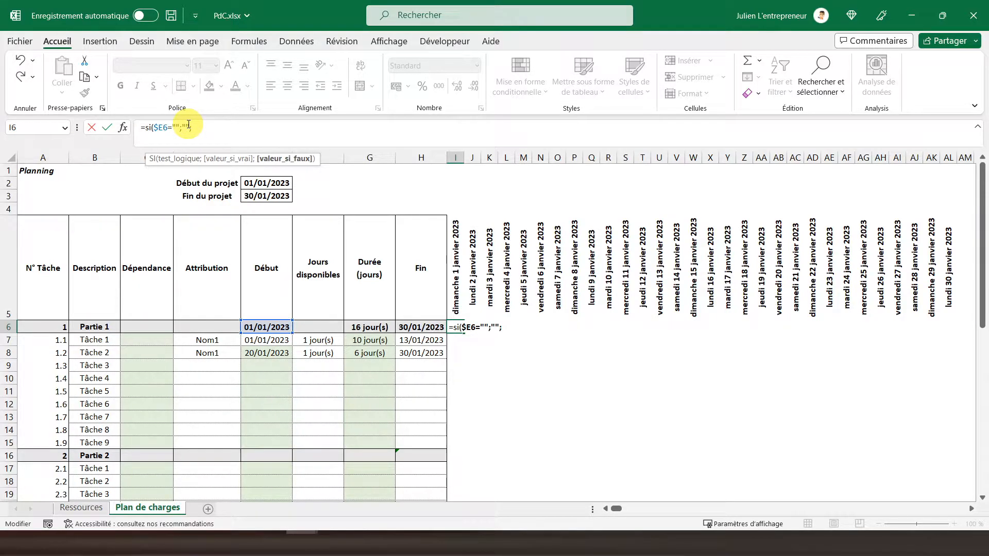
Extend the I6 formula with a nested test SI($E6<=I$5; comparing the row's start date with the header date.
text(si()
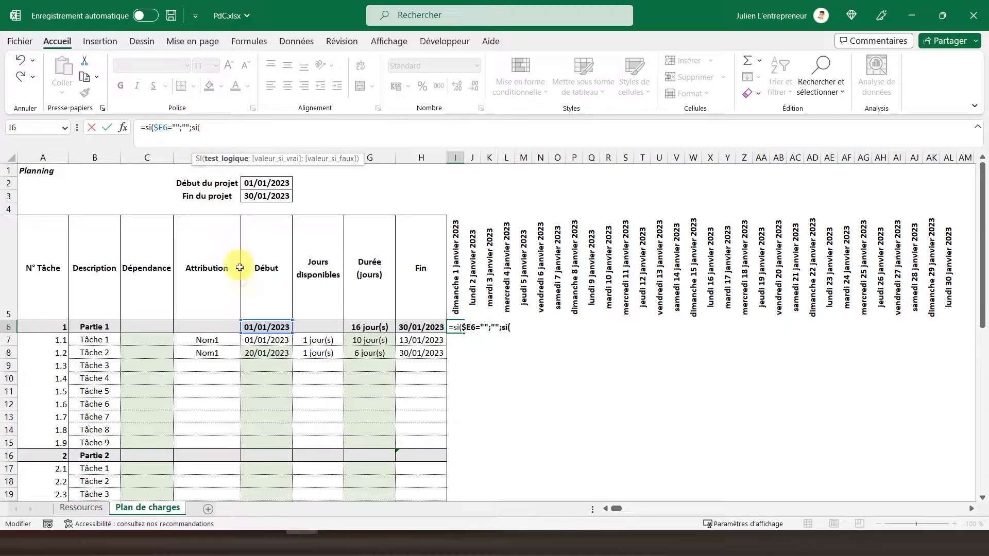
click(260, 326)
click(203, 129)
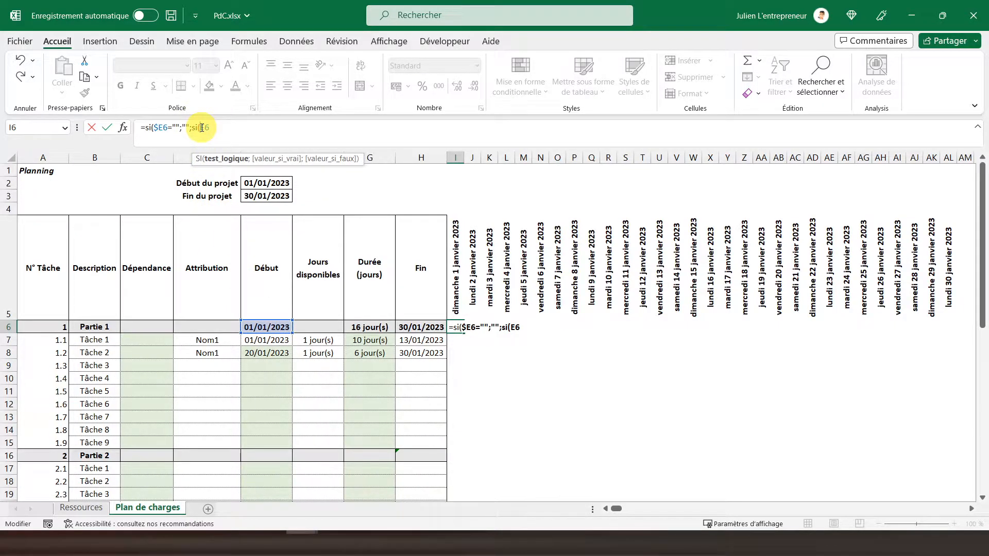
text($E6<=)
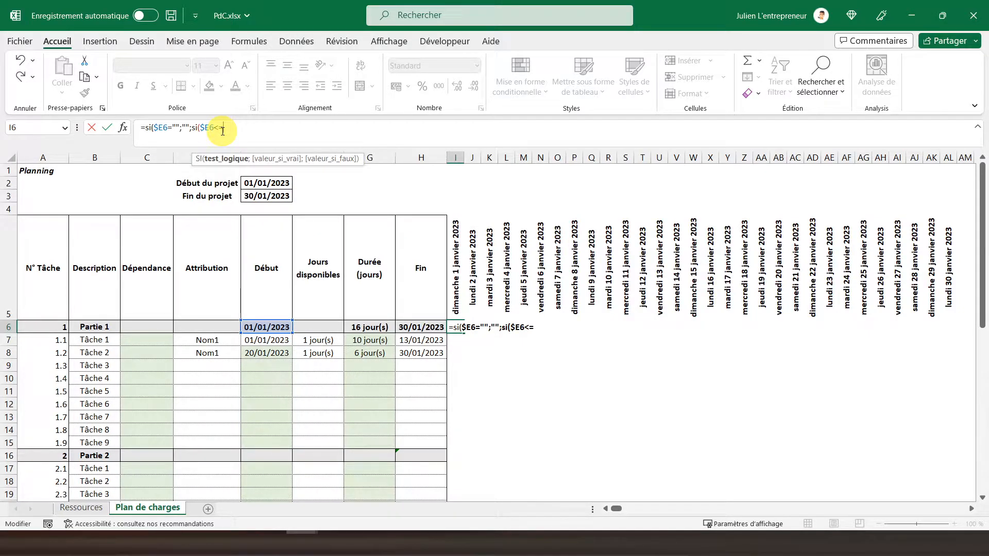
click(456, 268)
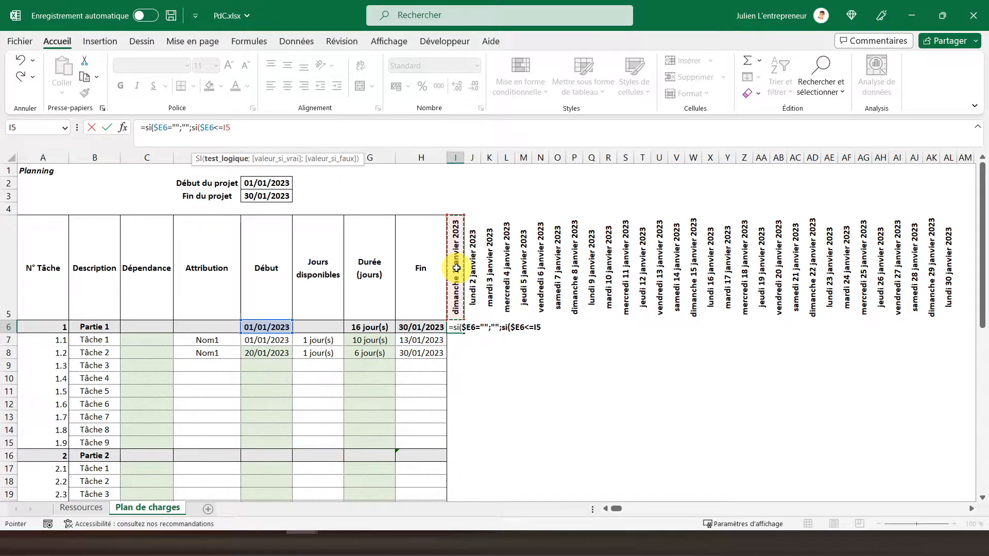
click(228, 127)
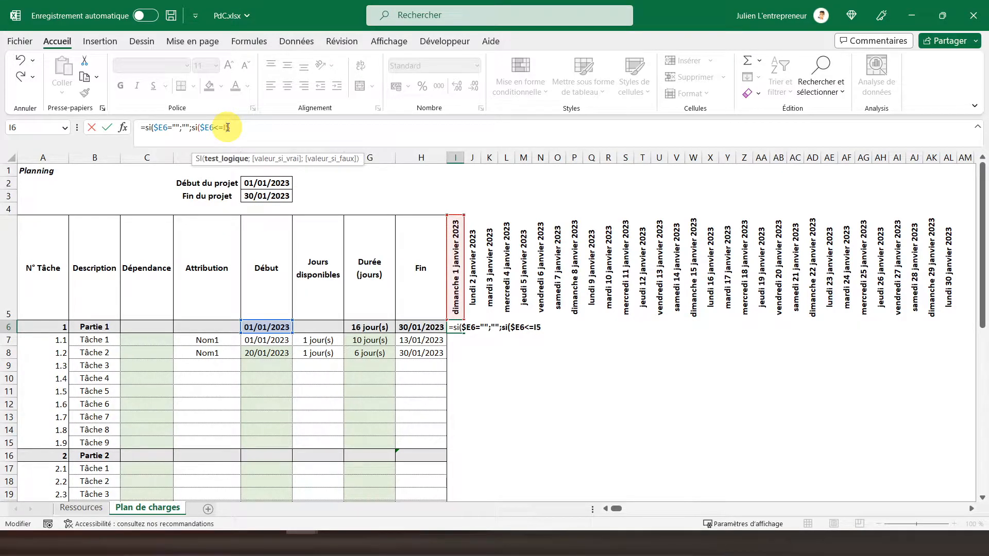
text($5)
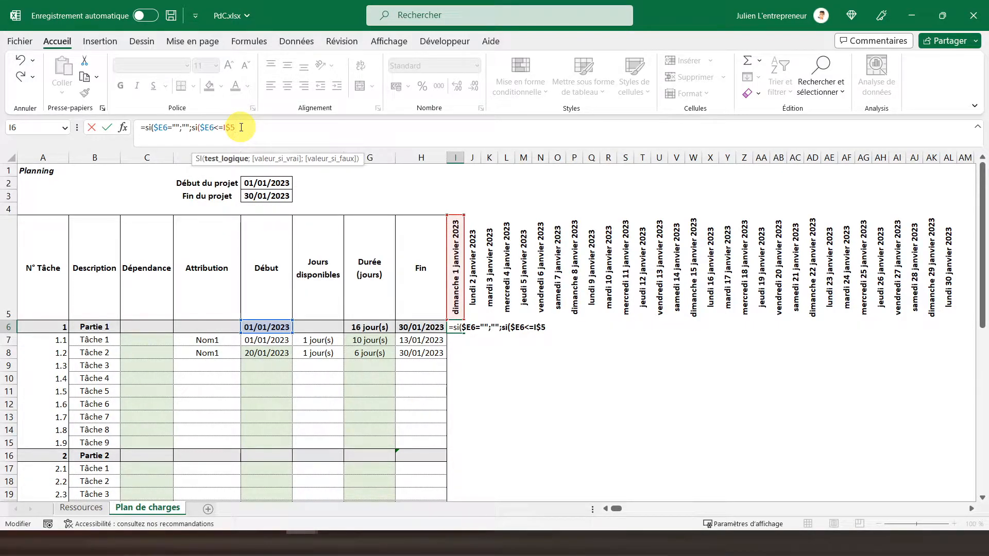
text(;)
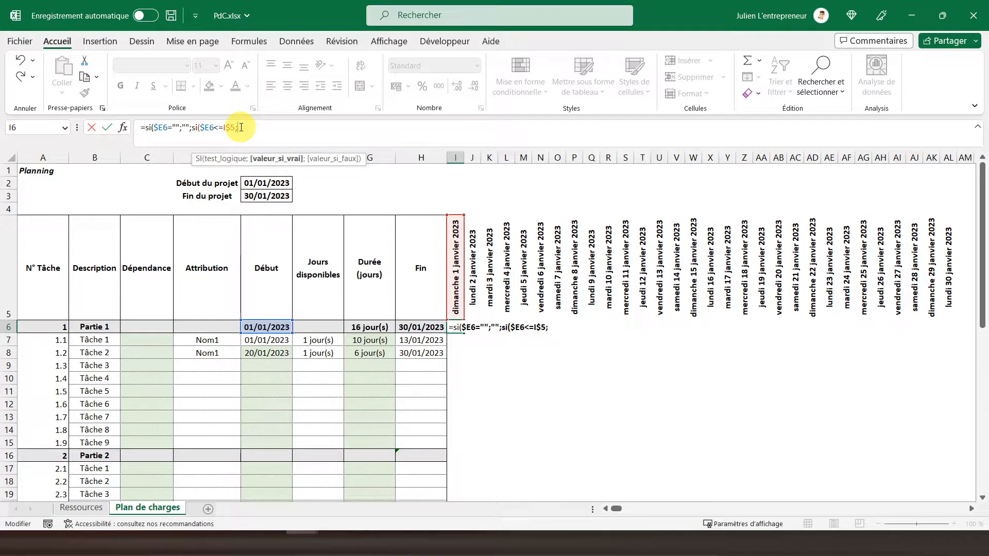
Add a third nested test SI($H6>=I$5 to the I6 formula, comparing the row's end date with the header date.
text(si()
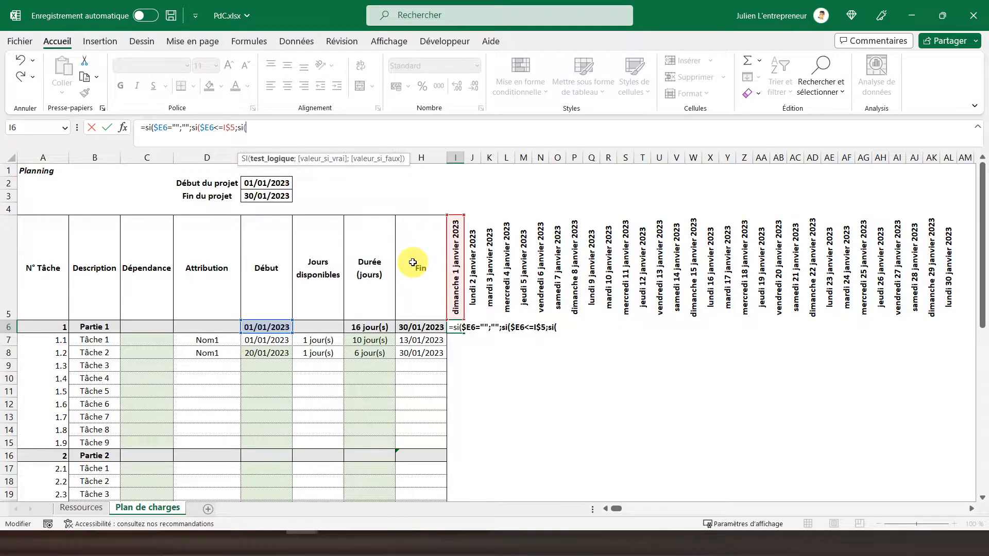
click(418, 329)
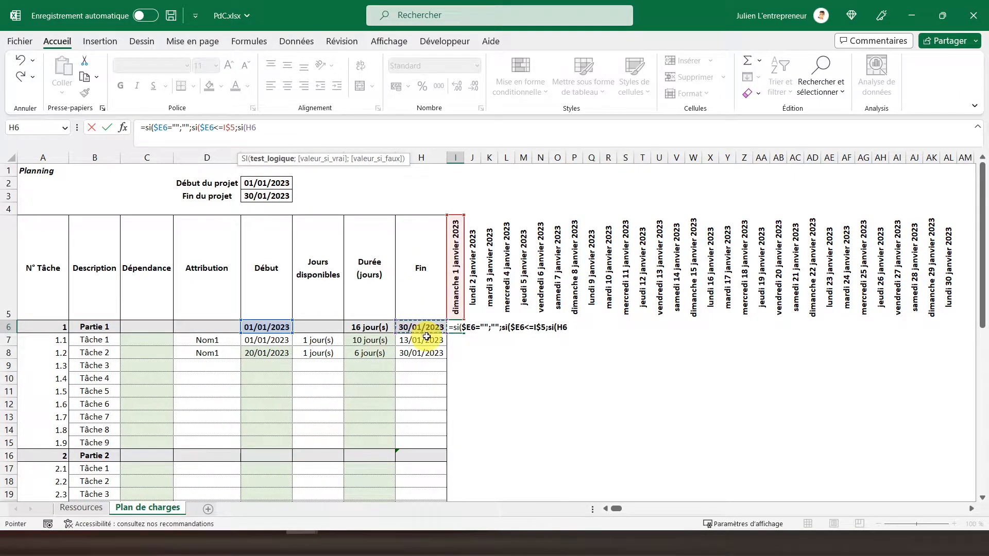
text(>)
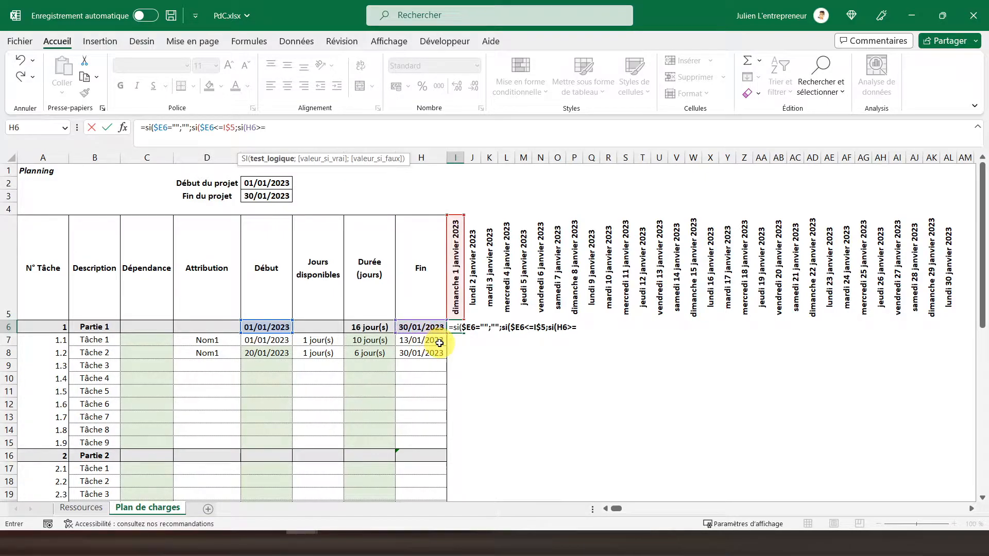
text(=)
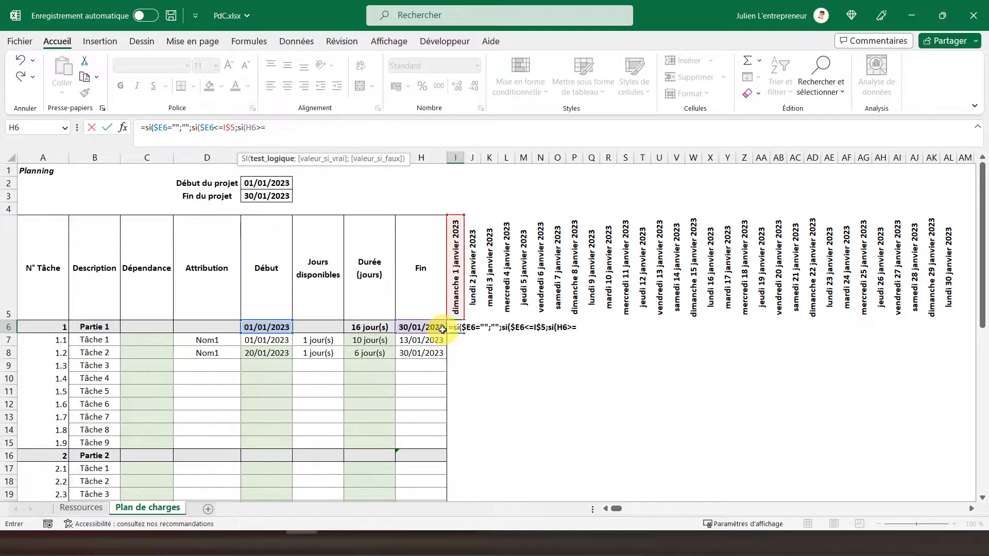
click(457, 277)
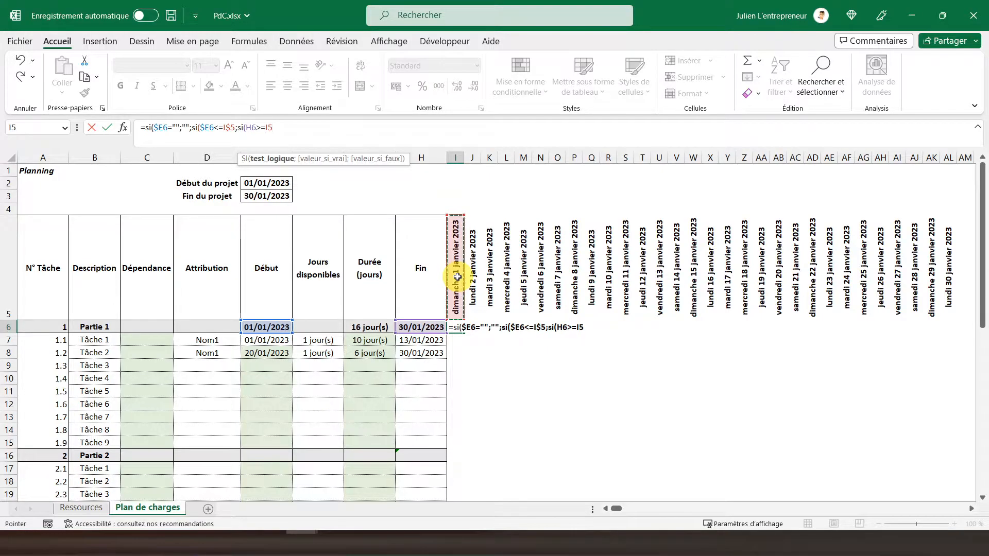
click(247, 127)
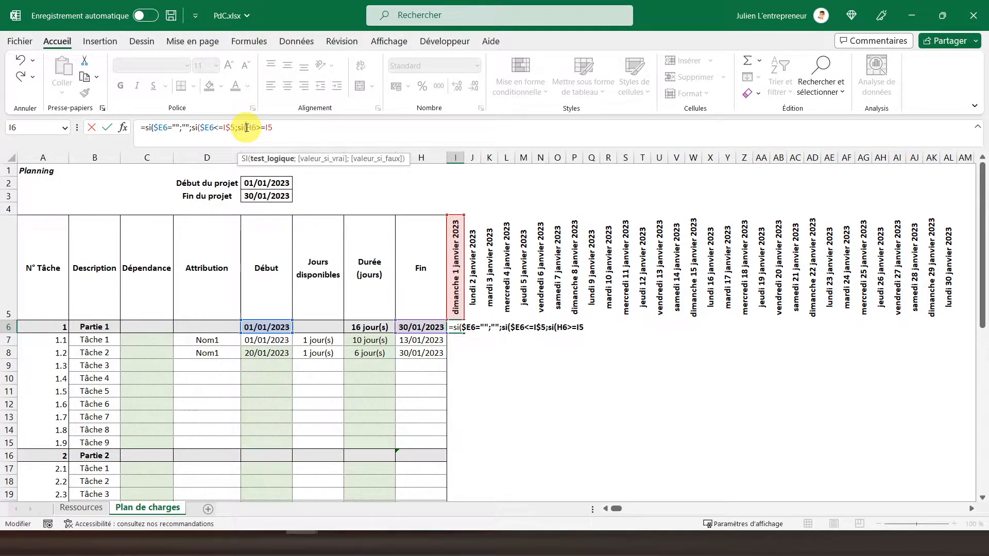
text($)
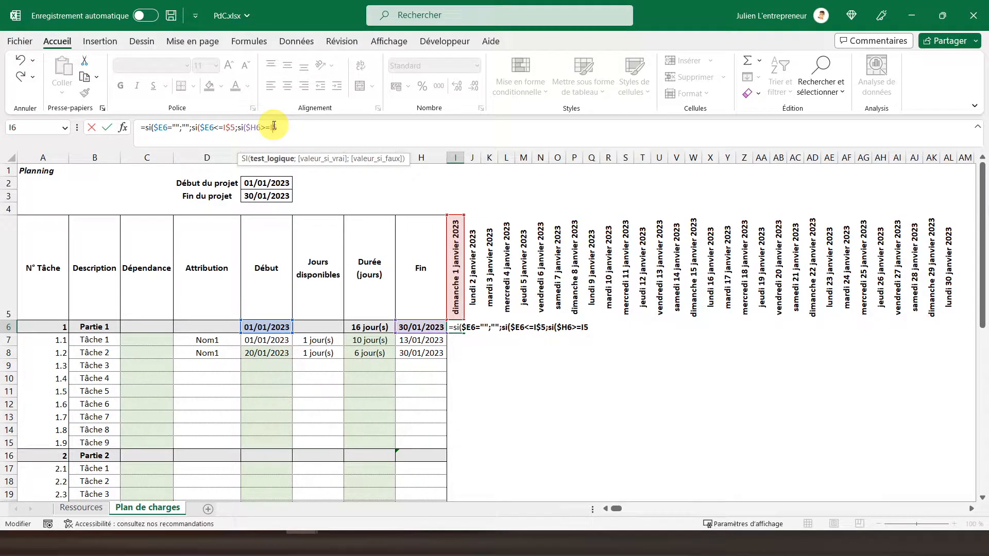
text($)
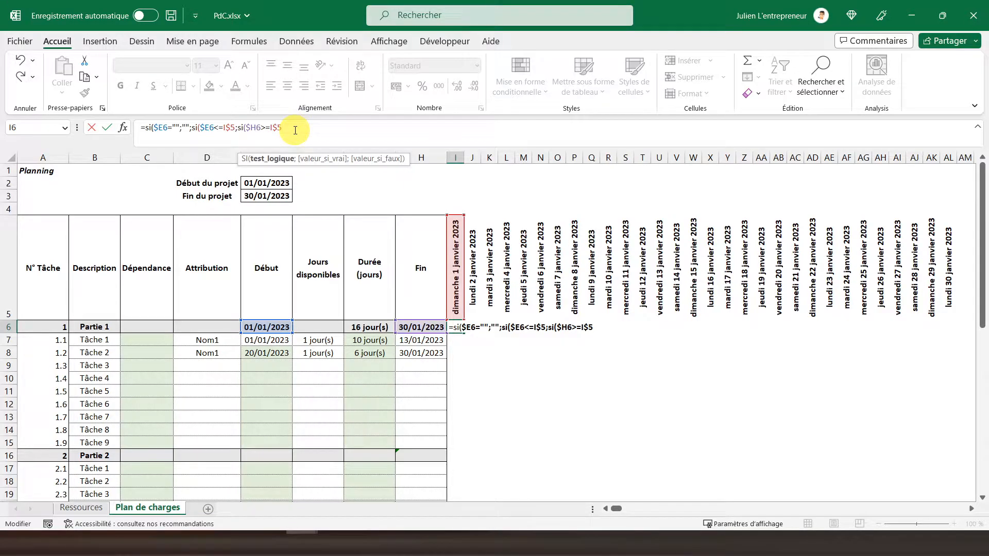
Complete the I6 formula with ;0;"");"")) to return 0 inside the date range and blank otherwise, and validate it.
text(;)
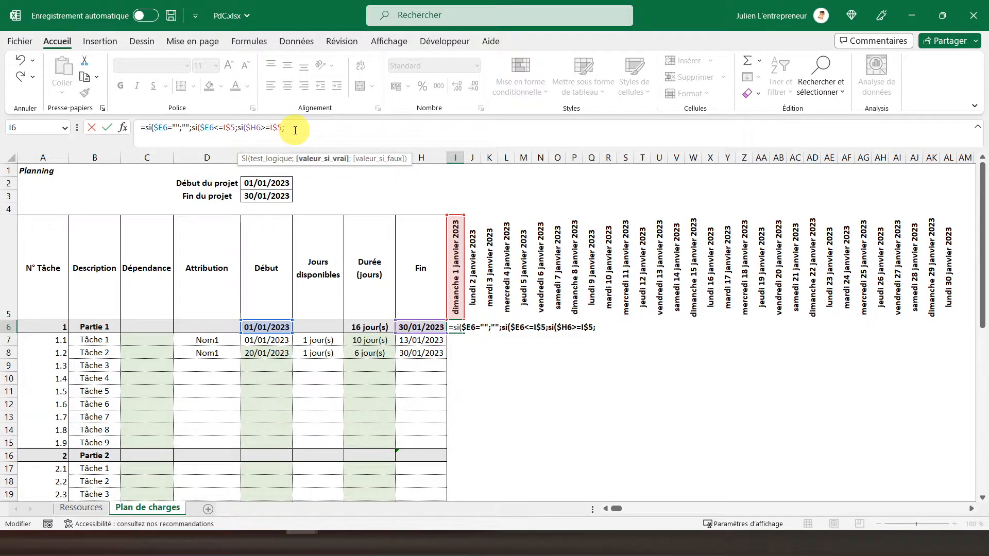
text(0;)
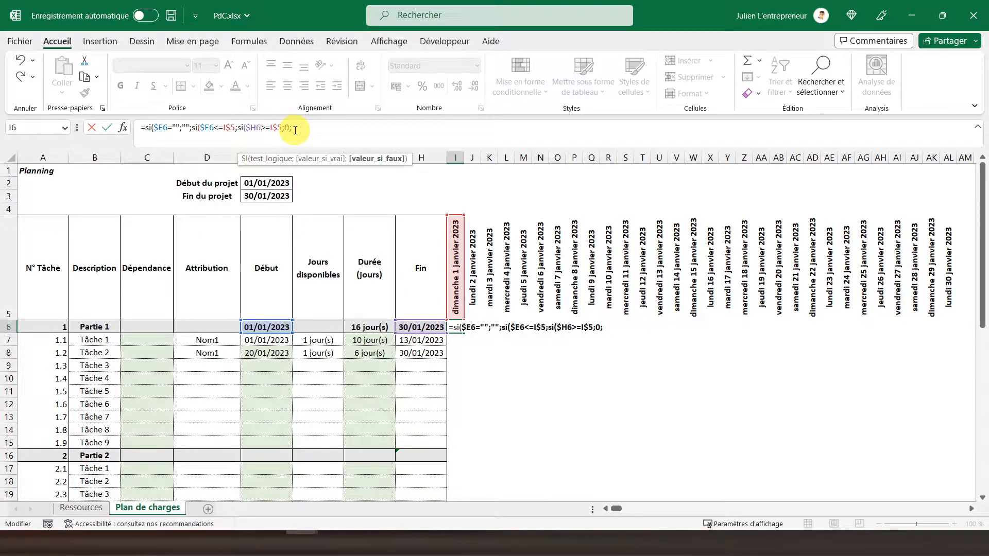
text("");)
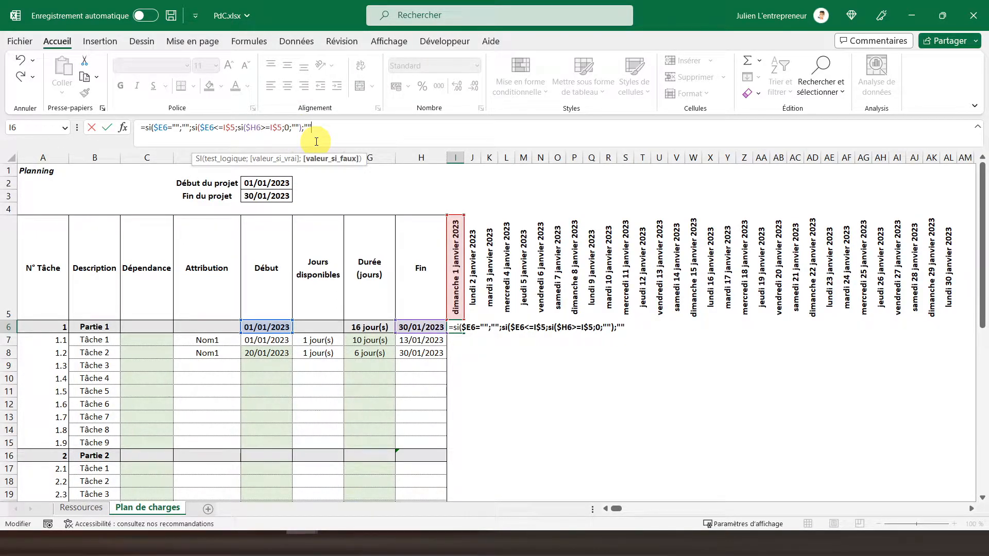
text())
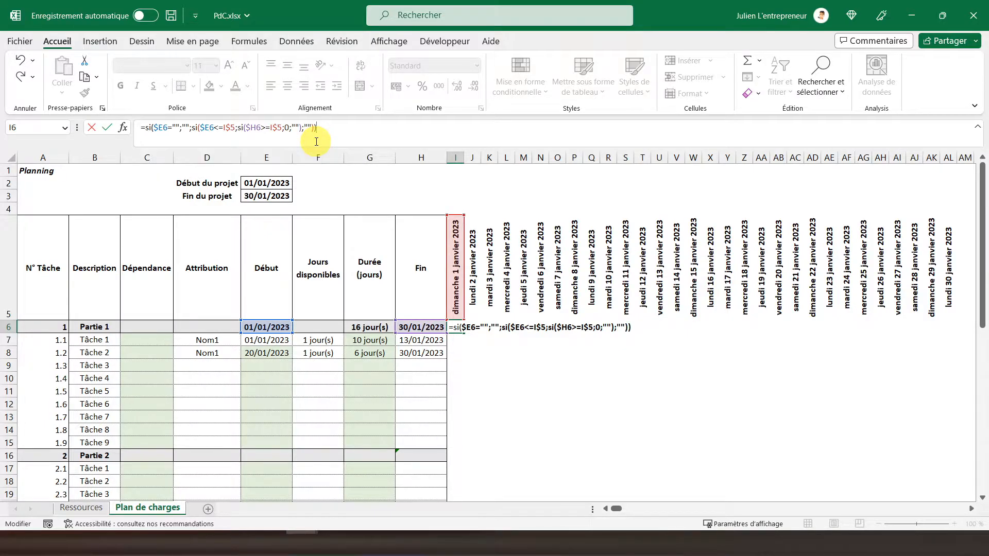
key(Return)
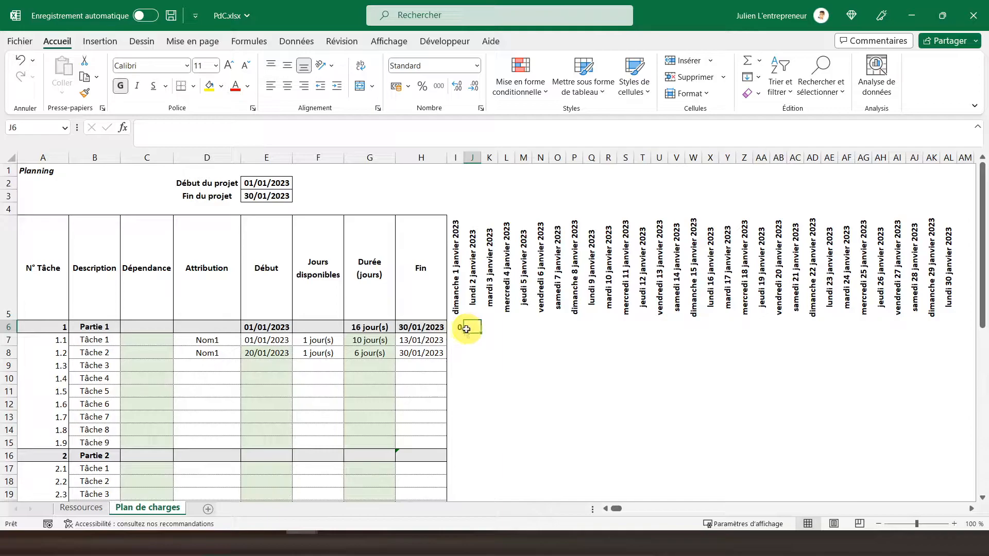
Copy cell I6 and paste only its formula over the range I6:AF12.
click(460, 326)
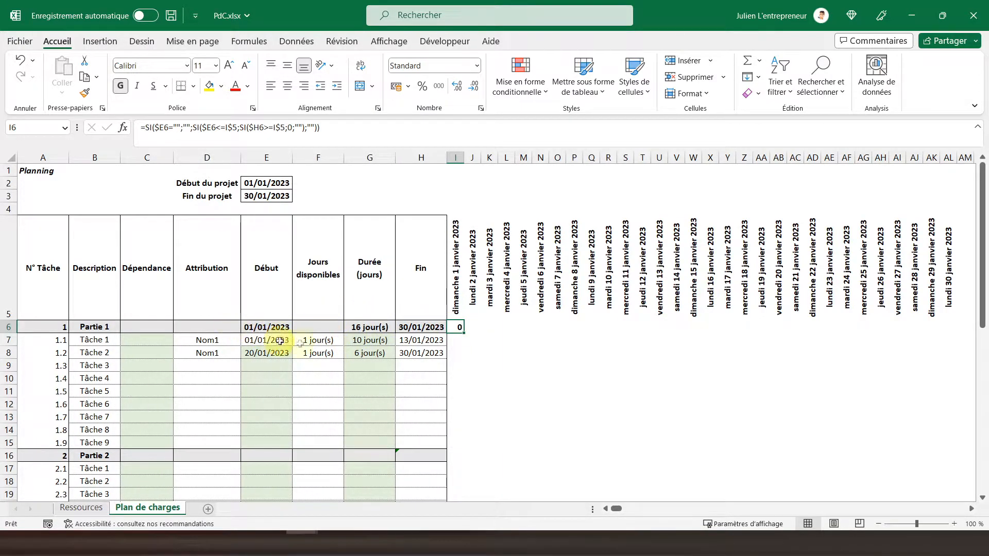
right_click(458, 325)
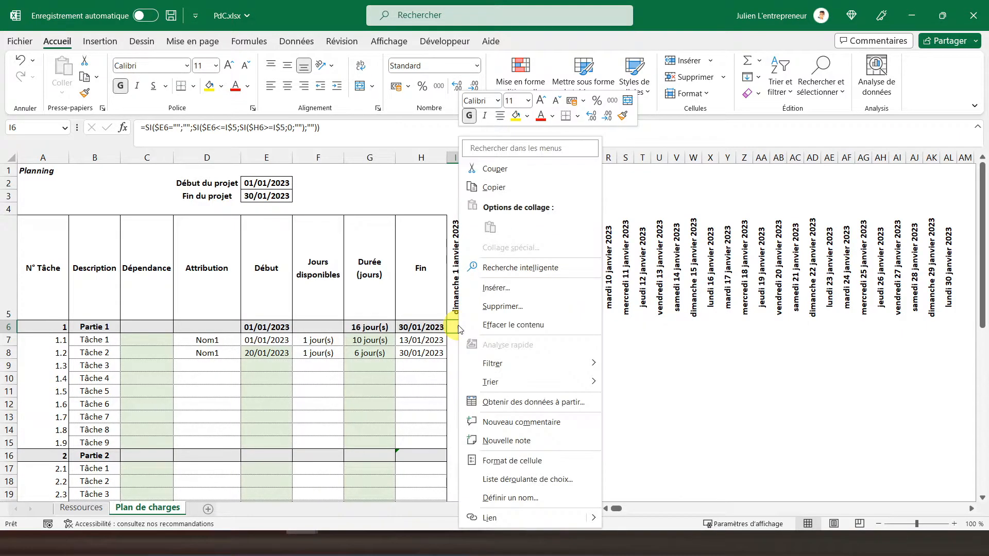
click(492, 189)
drag(460, 324, 851, 407)
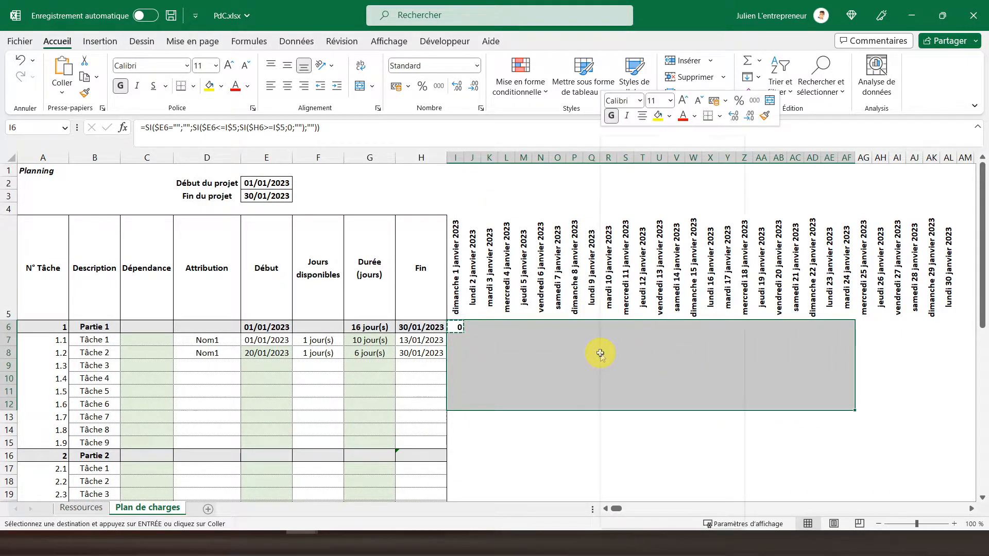
right_click(600, 352)
click(668, 230)
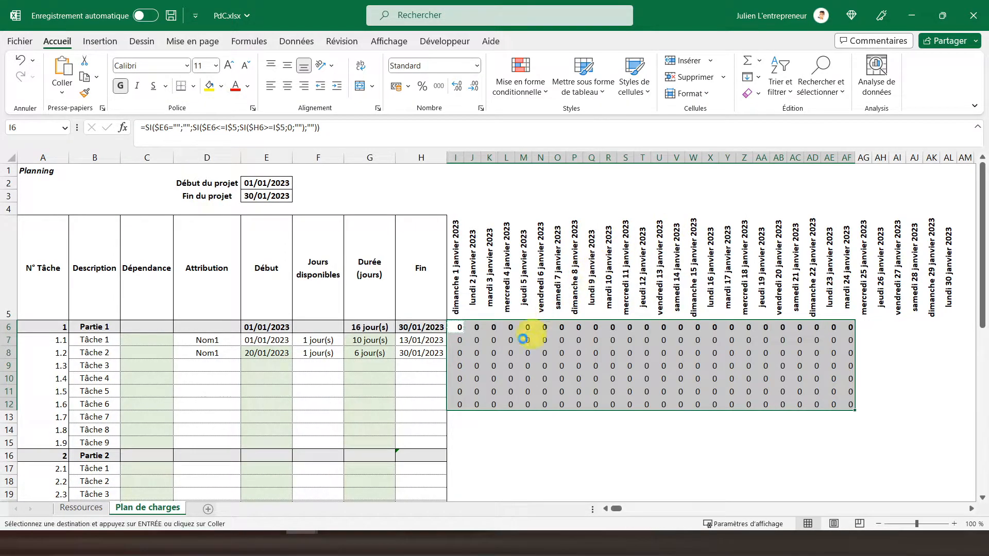
Compare the cells filled under the date header in rows 6 and 7 with those rows' Début and Fin dates.
click(460, 328)
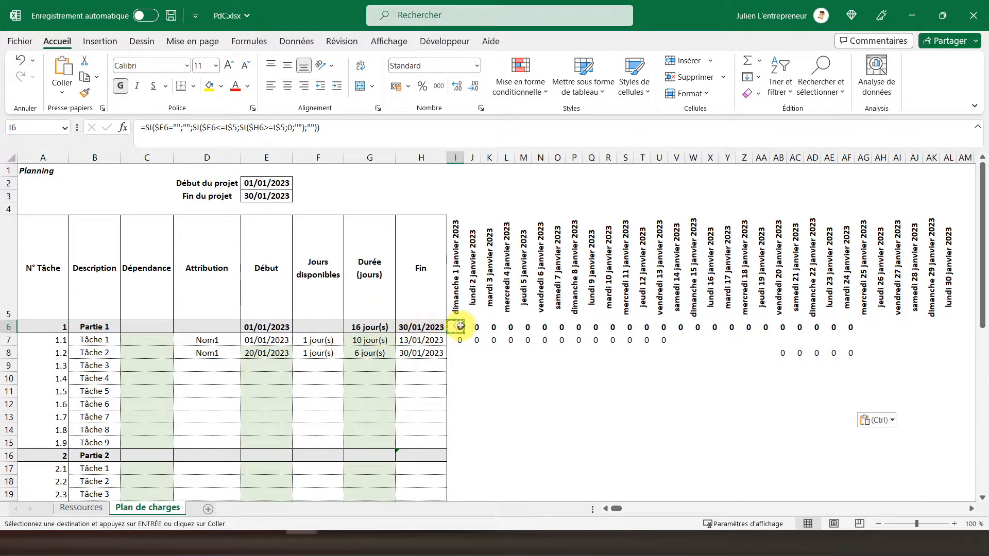
drag(459, 327, 780, 327)
drag(840, 328, 841, 327)
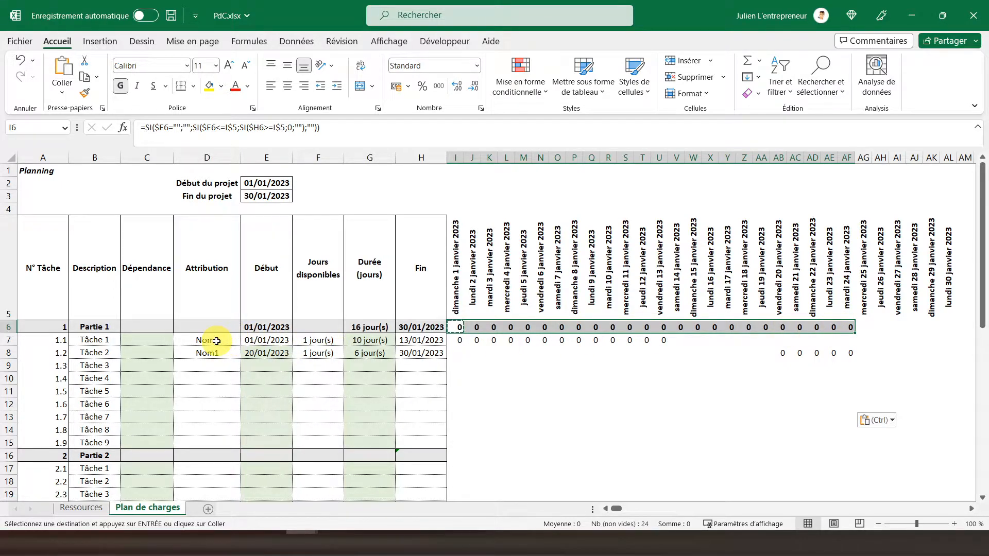
click(260, 341)
click(454, 340)
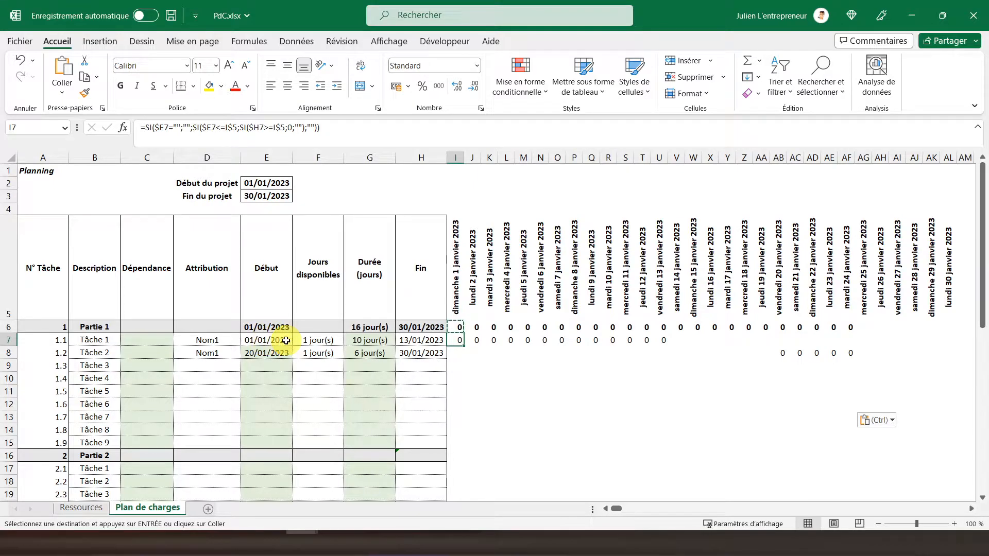
click(264, 341)
click(406, 342)
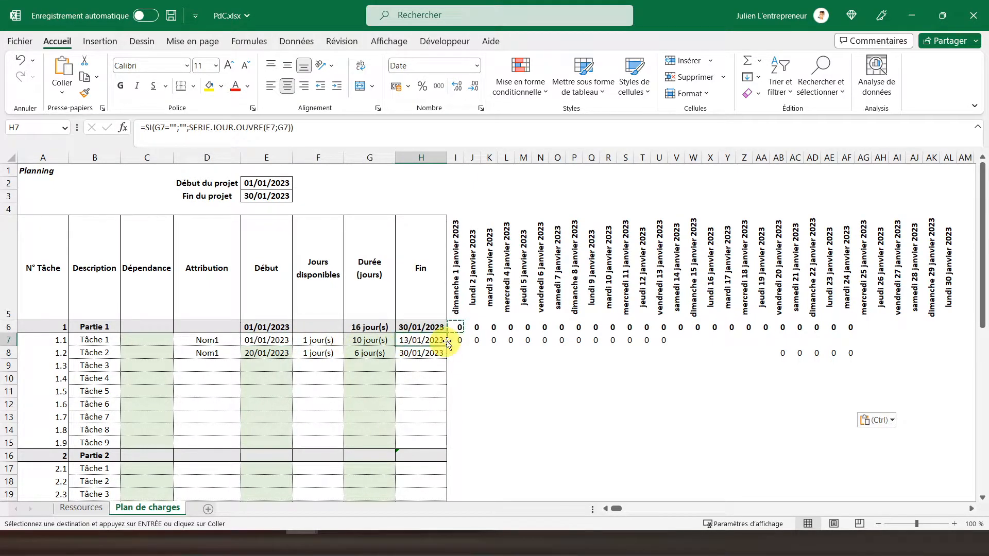
drag(452, 342, 659, 337)
key(ctrl+v)
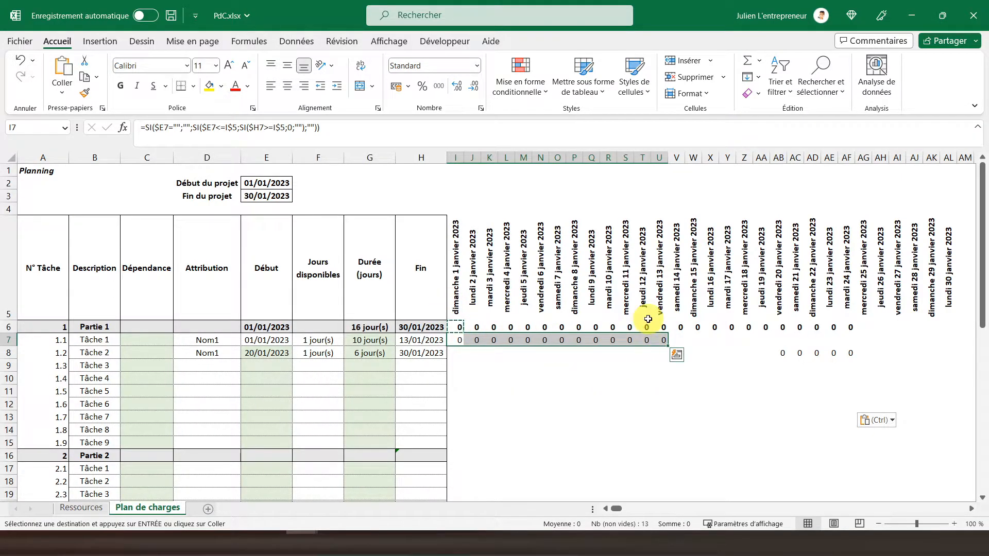
Compare the cells filled under the date header in row 8 with Tâche 2's Début and Fin dates.
click(259, 354)
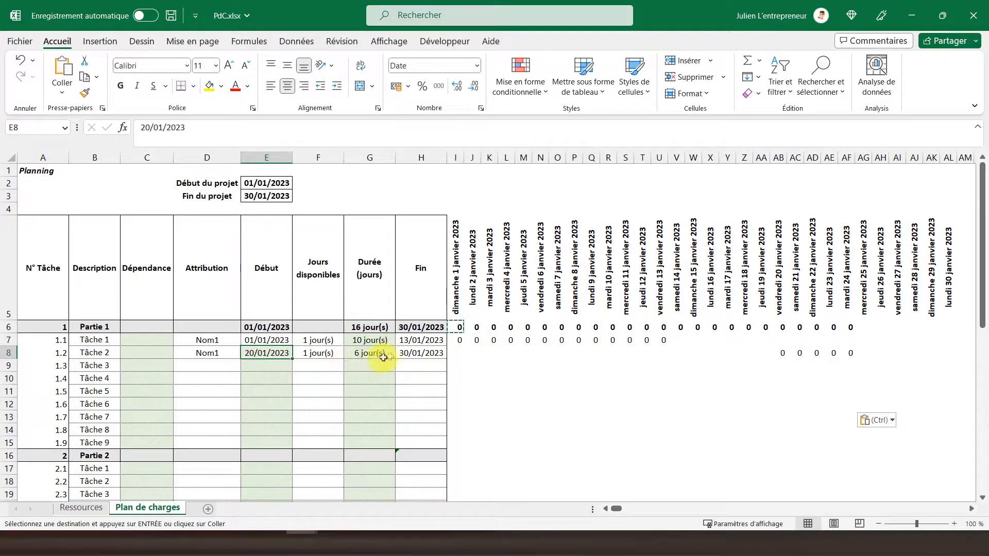
click(414, 354)
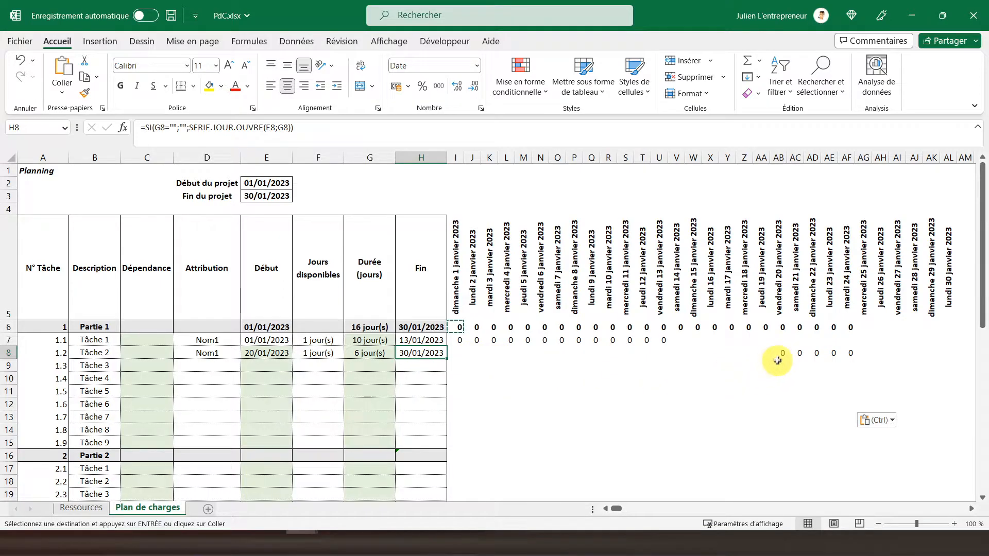
drag(780, 356, 842, 354)
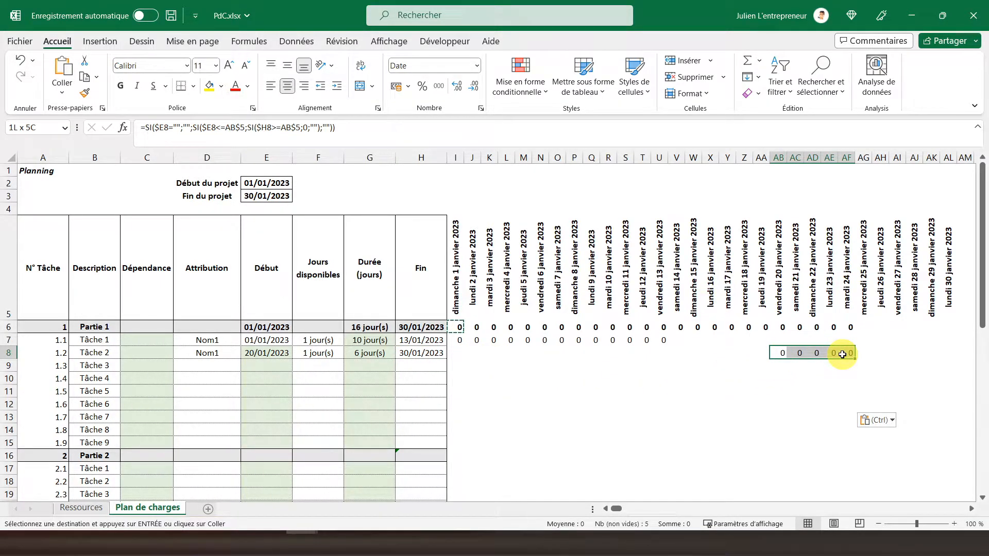
drag(842, 355, 845, 355)
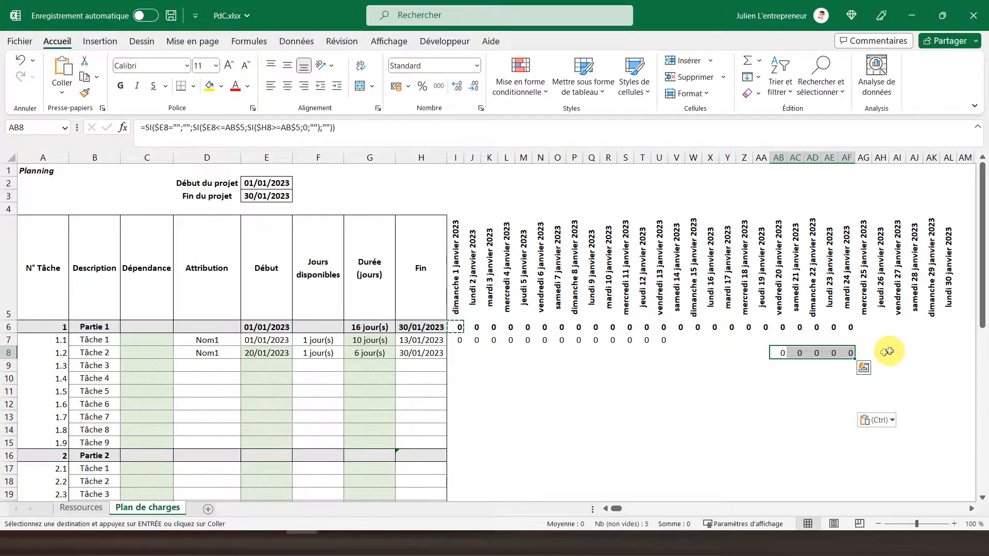
Extend the formula in AF8 across row 8 through column AM.
click(847, 353)
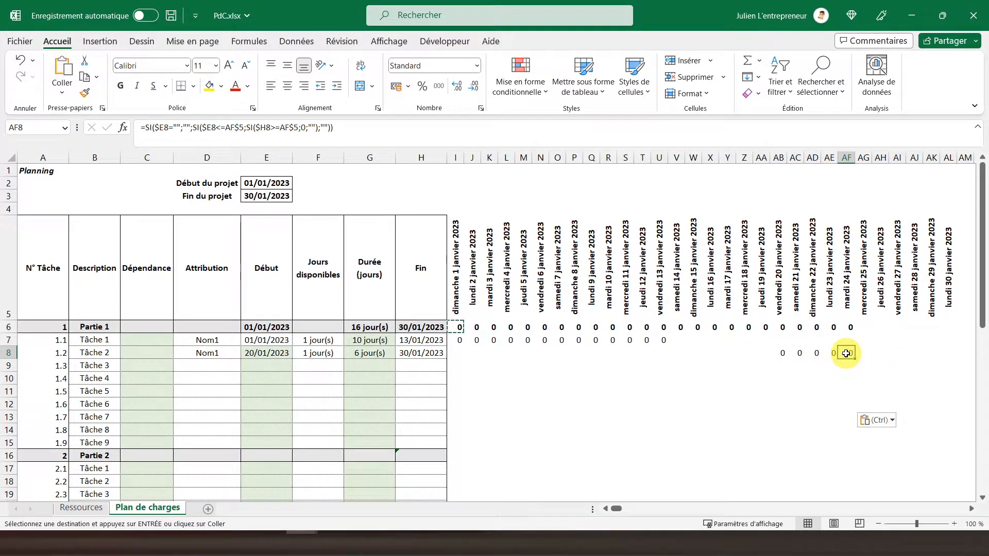
drag(854, 359, 965, 354)
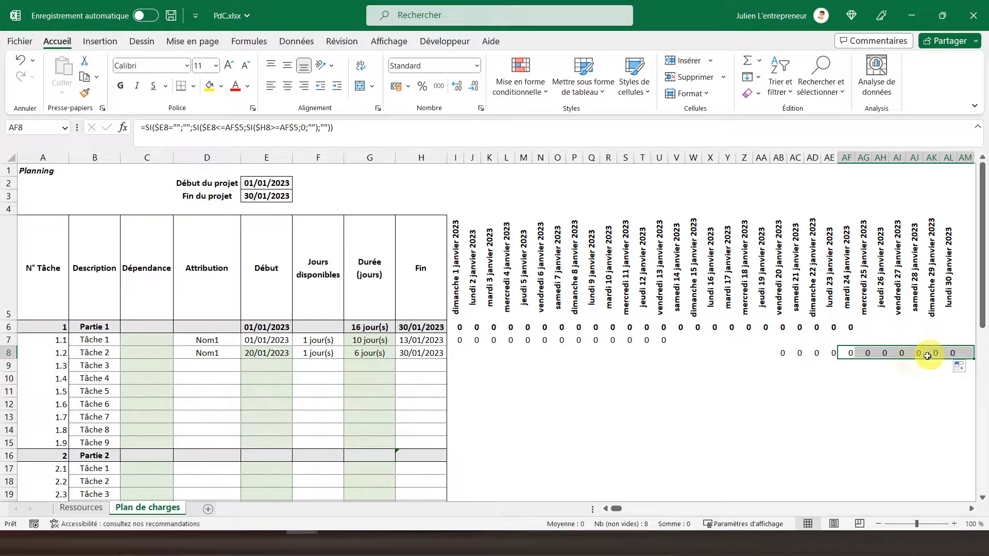
Copy cell I6 and paste it over the whole planning grid, from I6 down to row 45 and across to the last column, XFD.
click(461, 328)
right_click(461, 328)
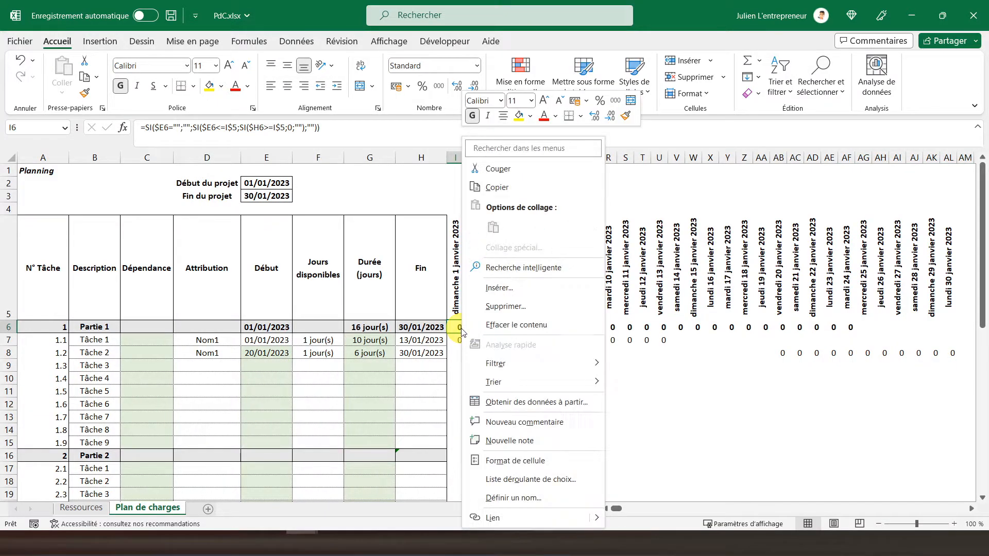
click(504, 189)
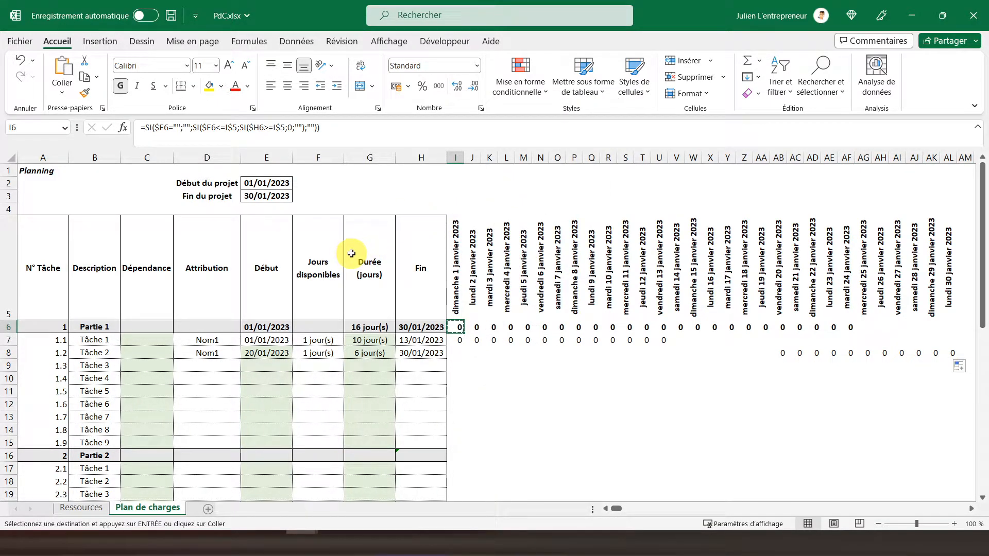
key(shift+Down)
key(shift+Down)
key(shift+Down)
key(shift+Down)
key(shift+Down)
key(shift+Down)
key(shift+Down)
key(shift+Down)
key(shift+Down)
key(shift+Down)
key(shift+Down)
key(shift+Down)
key(shift+Down)
key(shift+Down)
key(shift+Down)
key(shift+Down)
key(shift+Down)
key(shift+Down)
key(shift+Down)
key(shift+Down)
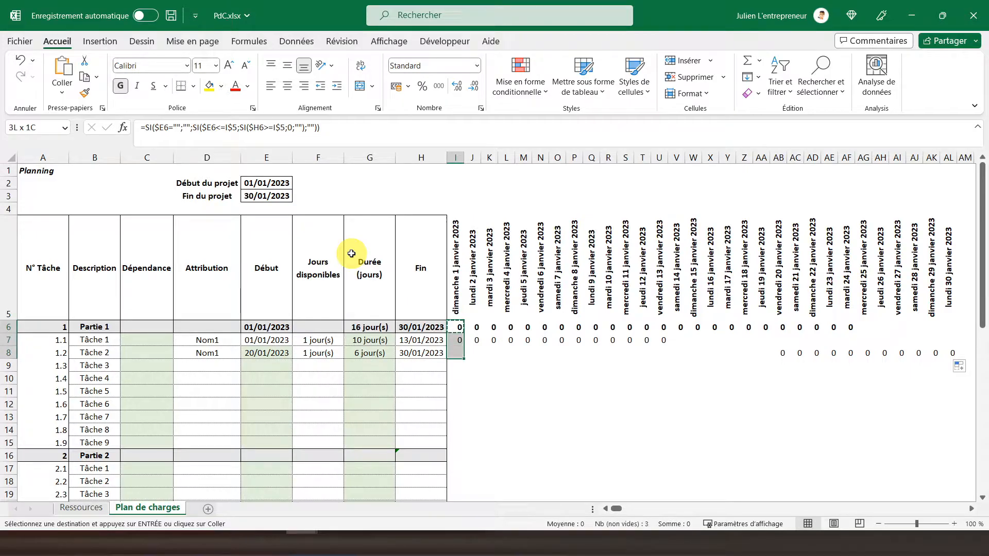
key(shift+Down)
key(shift+Down)
key(shift+Down)
key(shift+Down)
key(shift+Down)
key(shift+Down)
key(shift+Down)
key(shift+Down)
key(shift+Down)
key(shift+Down)
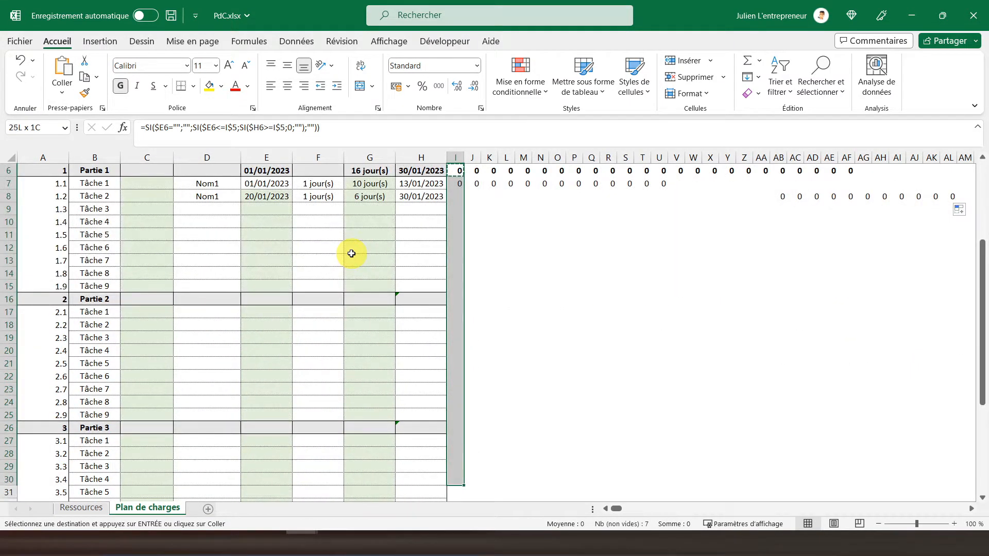
key(shift+Down)
key(shift+Down)
key(shift+Down)
key(shift+Down)
key(shift+Down)
key(shift+Down)
key(shift+Down)
key(shift+Down)
key(shift+Down)
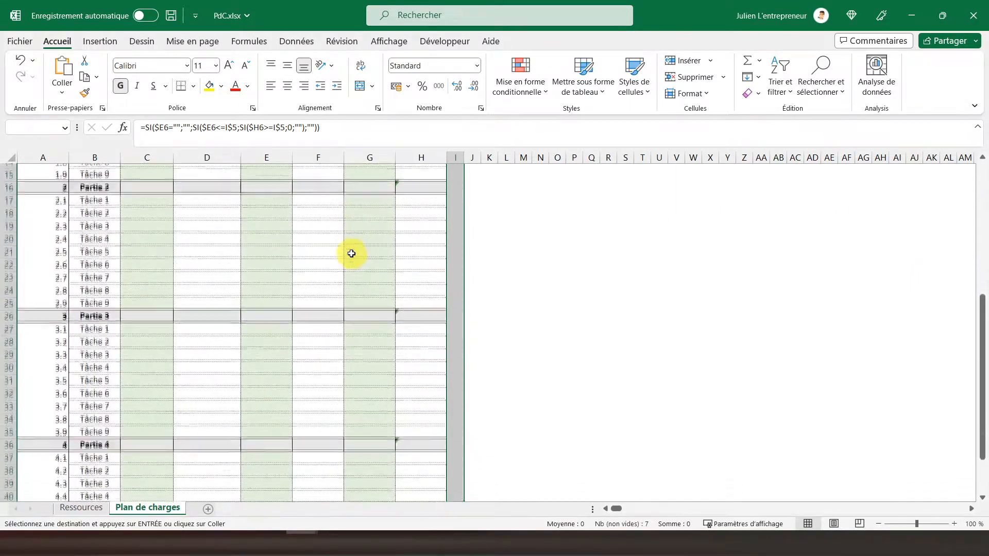
key(shift+Up)
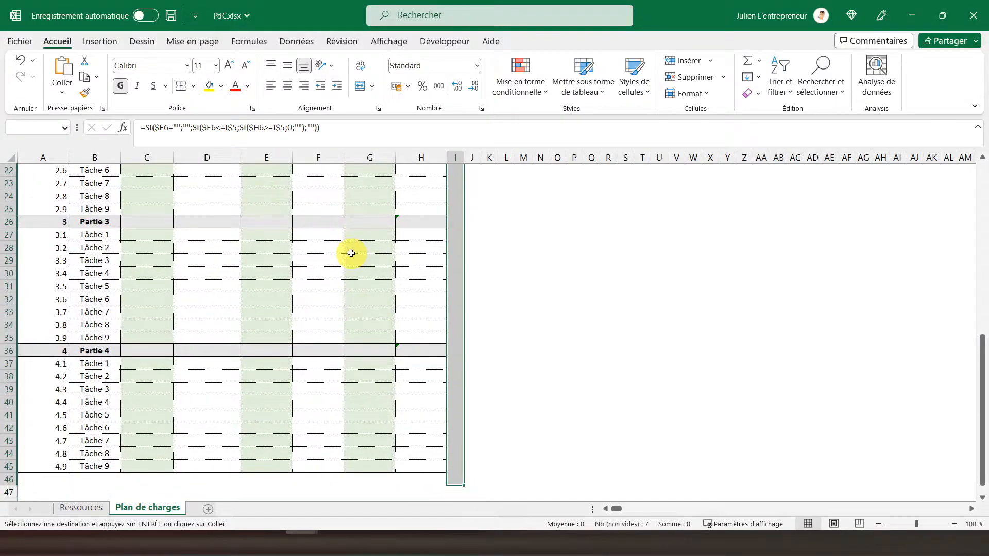
key(shift+Up)
key(ctrl+shift+Right)
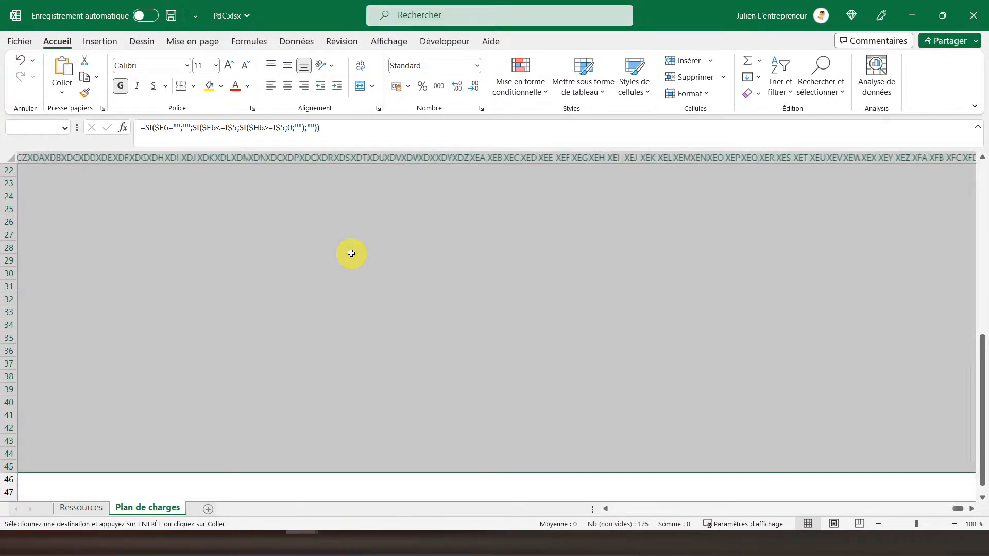
key(Return)
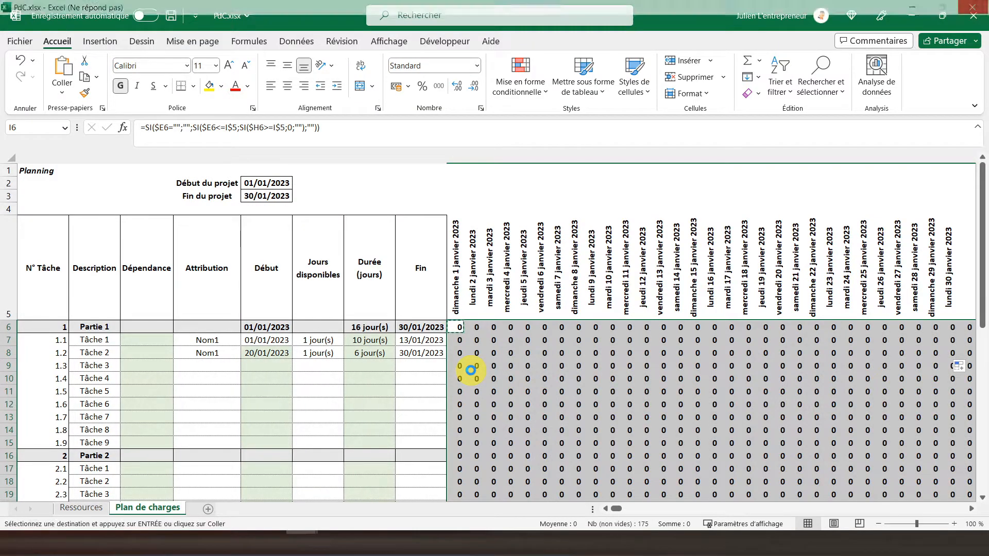
click(455, 328)
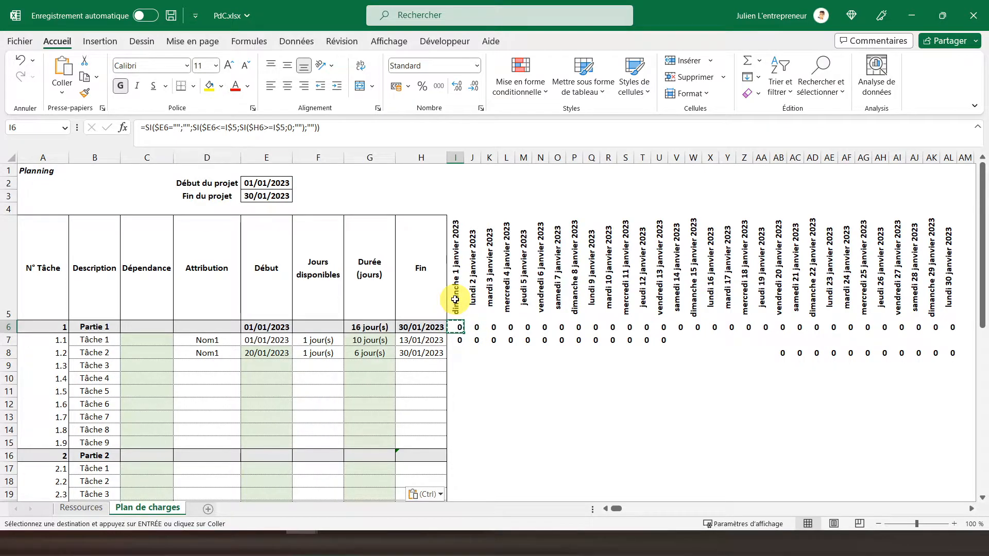
click(454, 299)
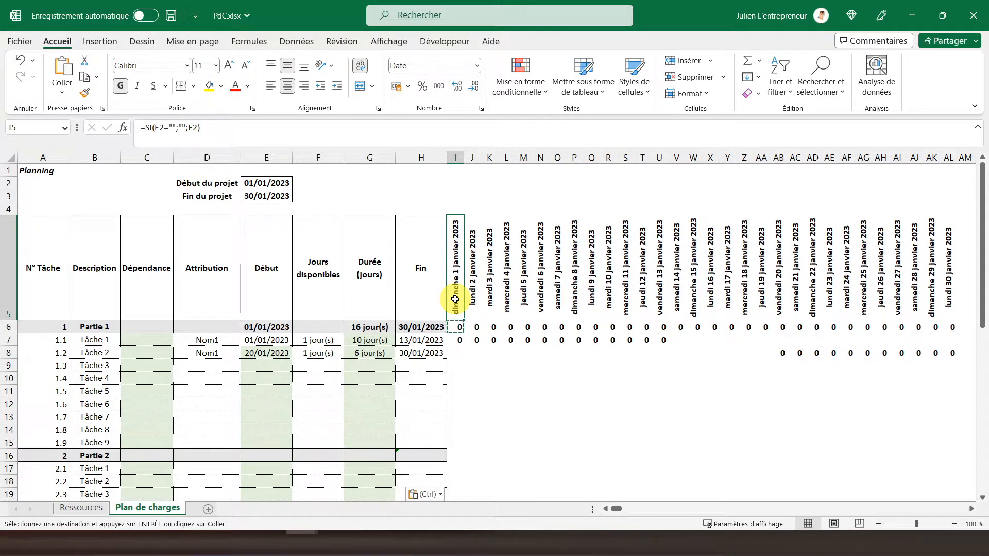
key(ctrl+shift+Right)
key(ctrl+v)
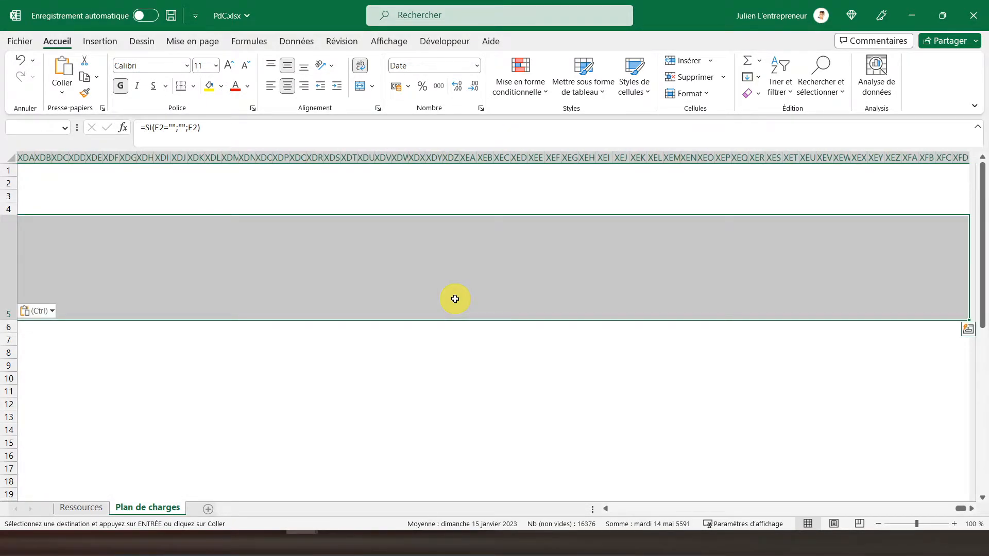
key(ctrl)
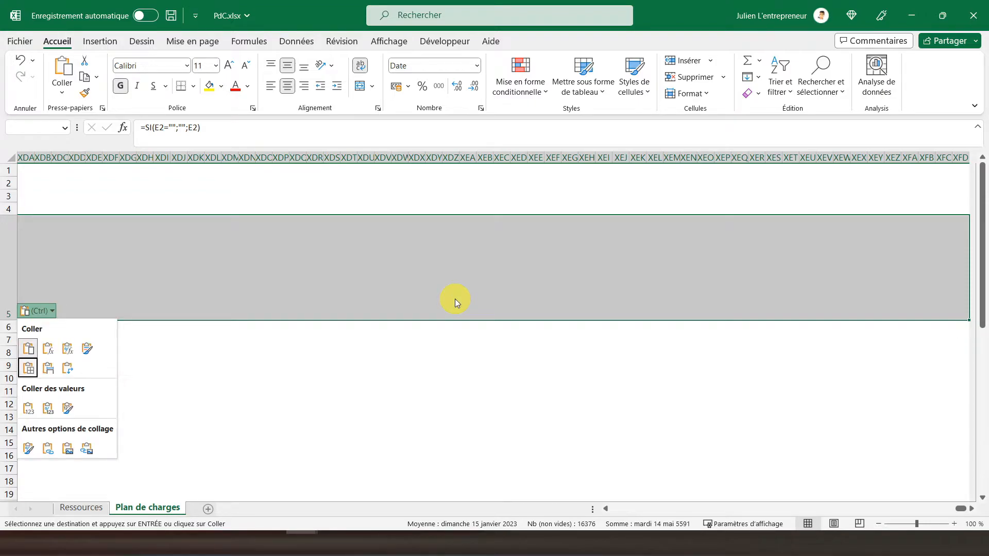
key(Escape)
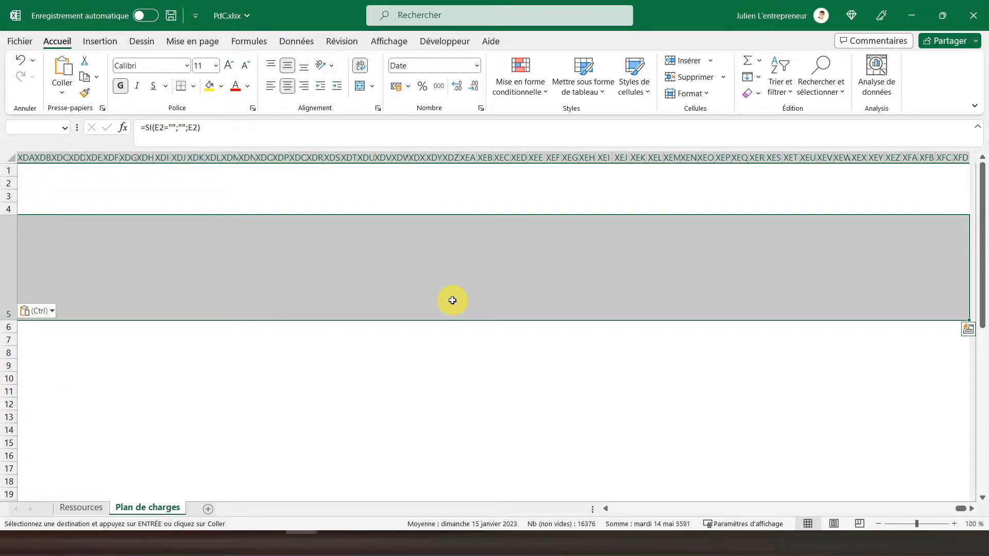
key(Left)
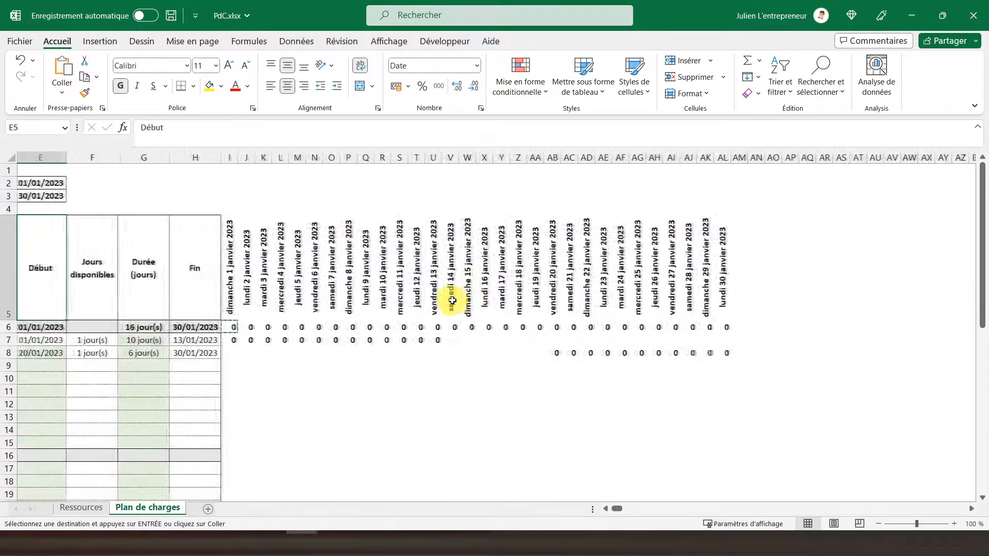
key(Right)
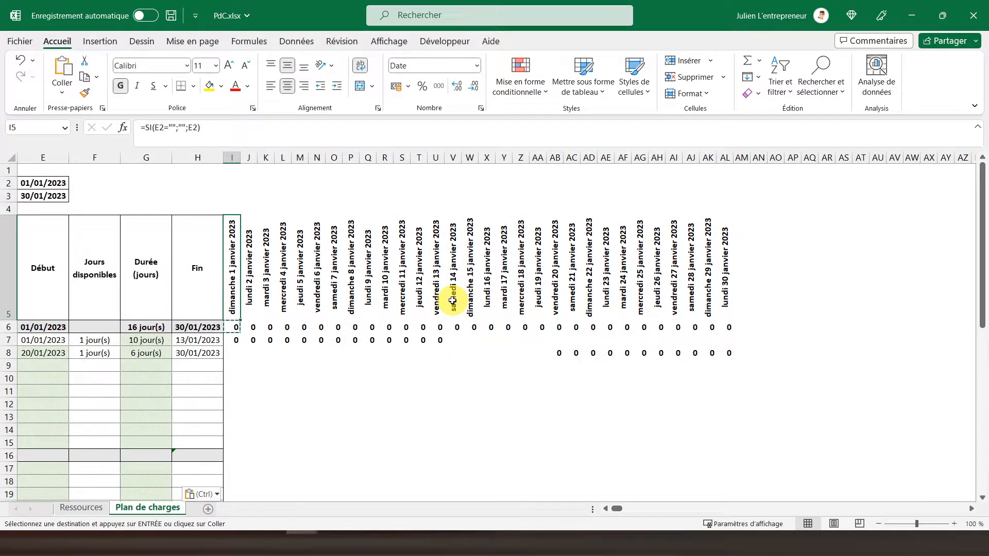
Select I5 through row 45 and across to the last column, and create a conditional formatting rule of the formula type for it.
key(shift+Down)
key(shift+Down)
key(shift+Down)
key(shift+Down)
key(shift+Down)
key(shift+Down)
key(shift+Down)
key(shift+Down)
key(shift+Down)
key(shift+Down)
key(shift+Down)
key(shift+Down)
key(shift+Down)
key(shift+Down)
key(shift+Down)
key(shift+Down)
key(shift+Down)
key(shift+Down)
key(shift+Down)
key(shift+Down)
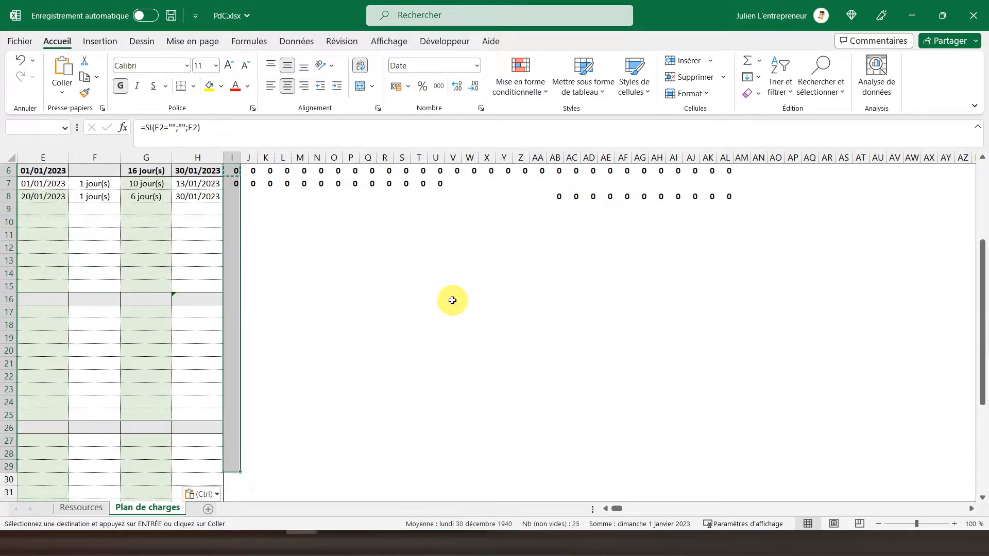
key(shift+Down)
key(shift+Down)
key(shift+Down)
key(shift+Down)
key(shift+Down)
key(shift+Down)
key(shift+Down)
key(shift+Down)
key(shift+Down)
key(shift+Down)
key(shift+Down)
key(shift+Down)
key(shift+Down)
key(shift+Down)
key(shift+Down)
key(shift+Down)
key(shift+Down)
key(shift+Down)
key(shift+Up)
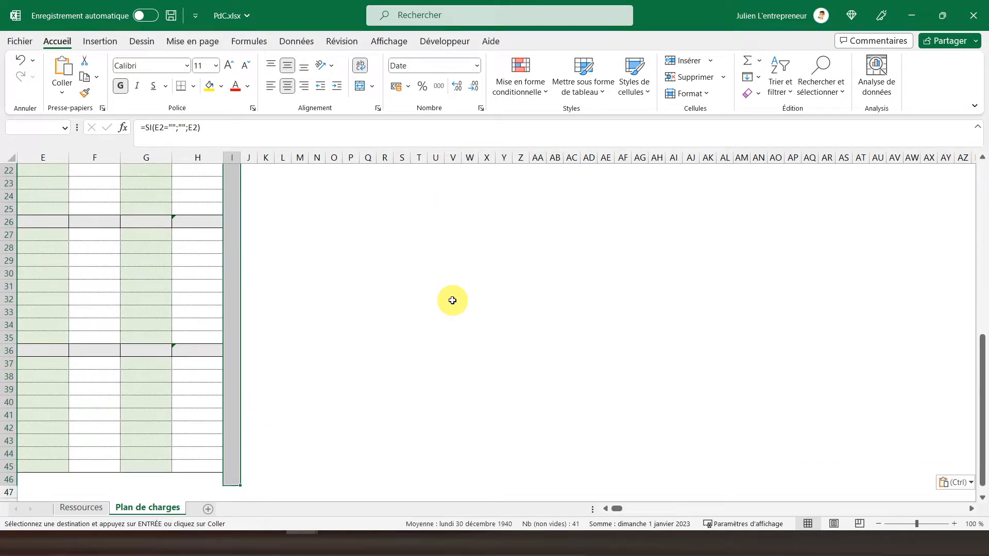
key(ctrl+shift+Right)
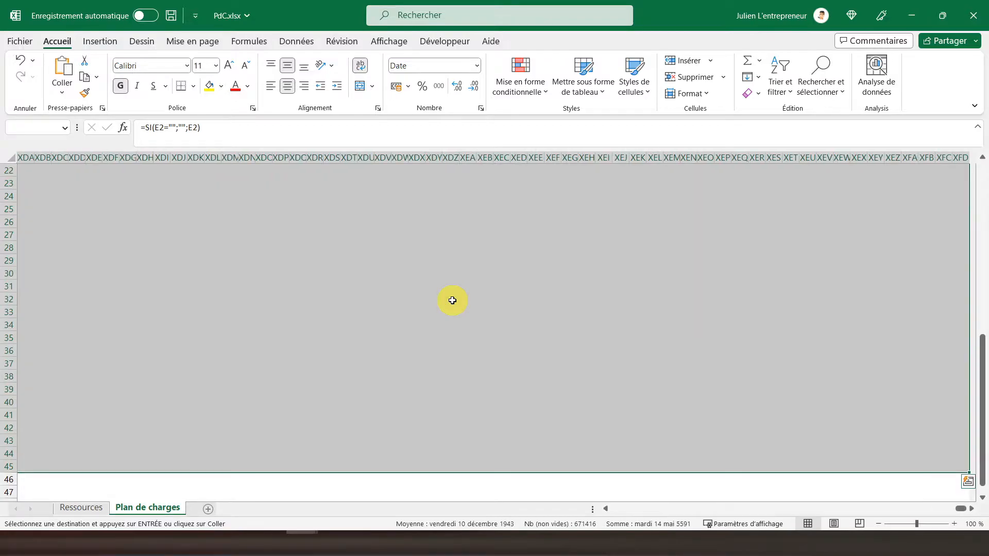
drag(961, 509, 604, 513)
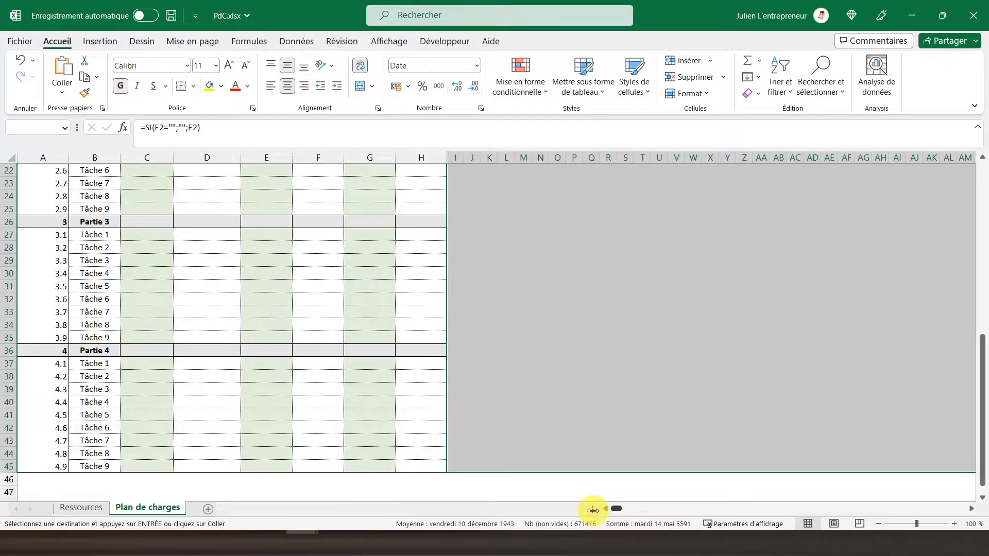
scroll(589, 326, up, 7)
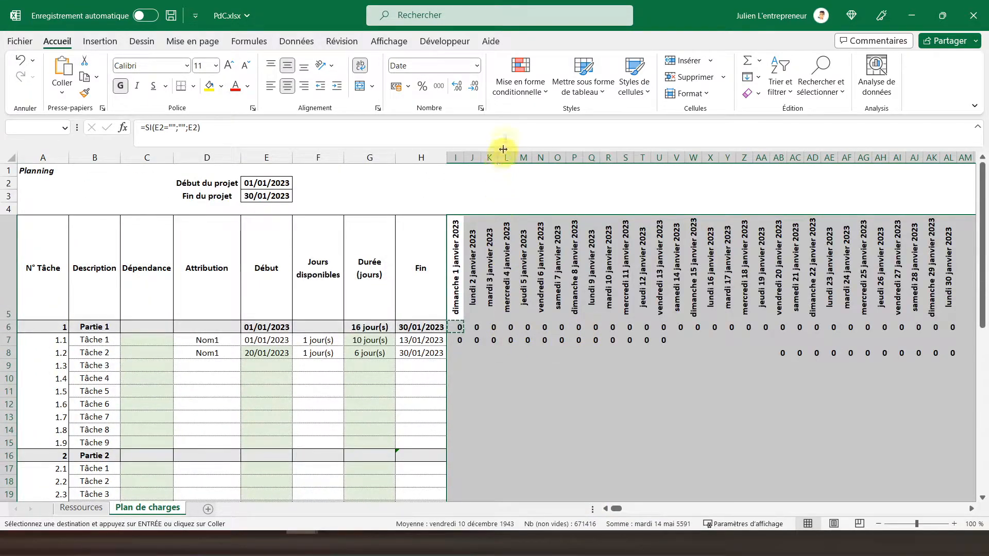
click(510, 93)
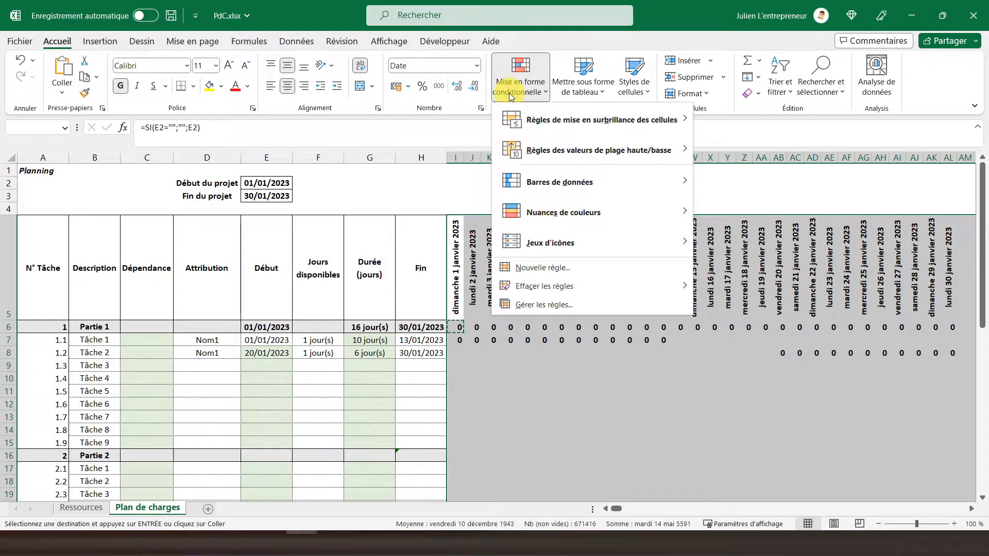
click(541, 268)
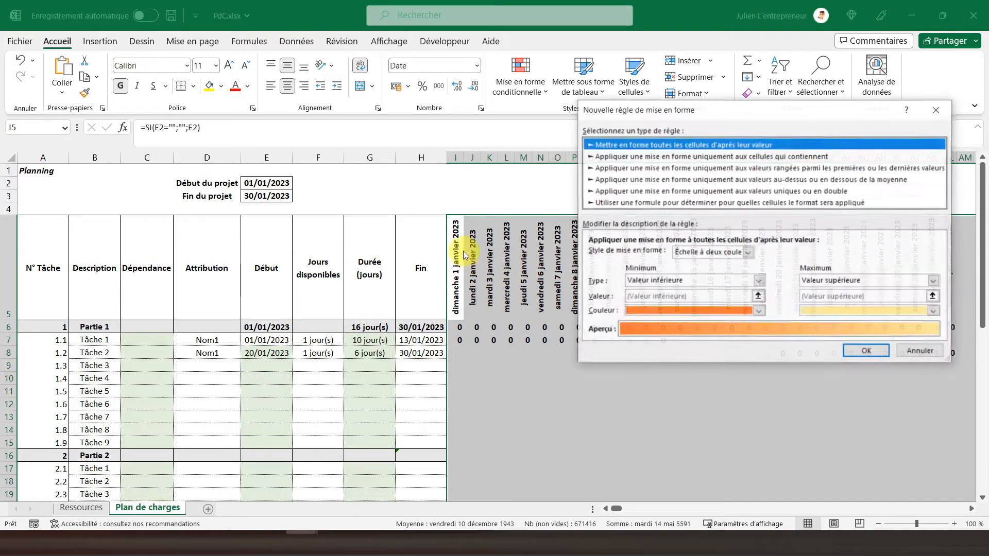
drag(696, 114, 435, 133)
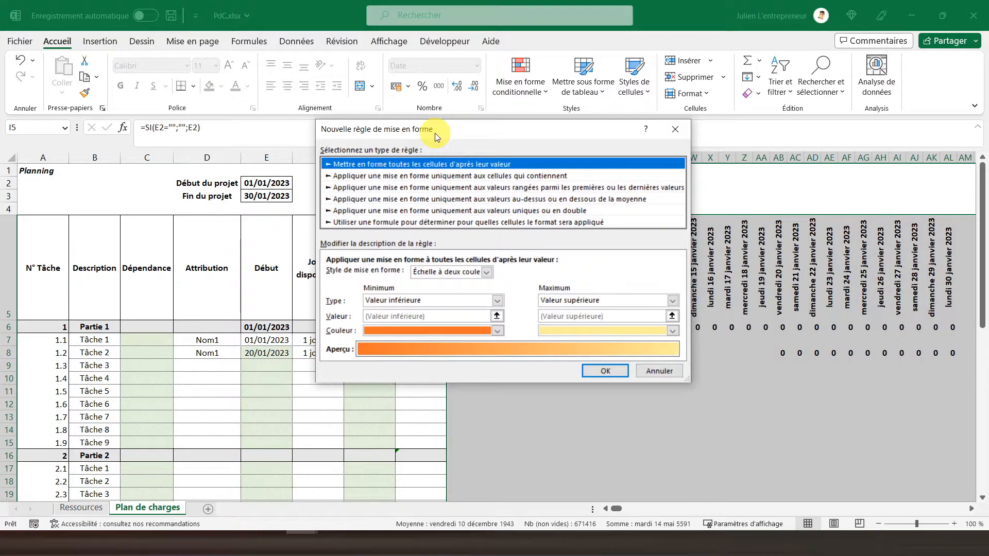
click(367, 224)
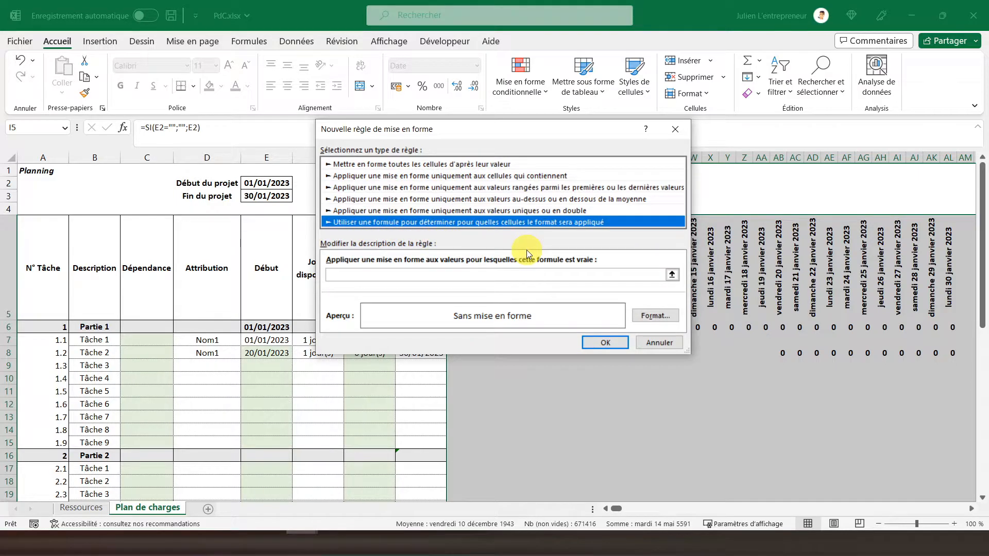
Enter =I$5<>"" as the rule's formula so that it targets columns with a date in the header.
drag(517, 132, 774, 175)
click(598, 323)
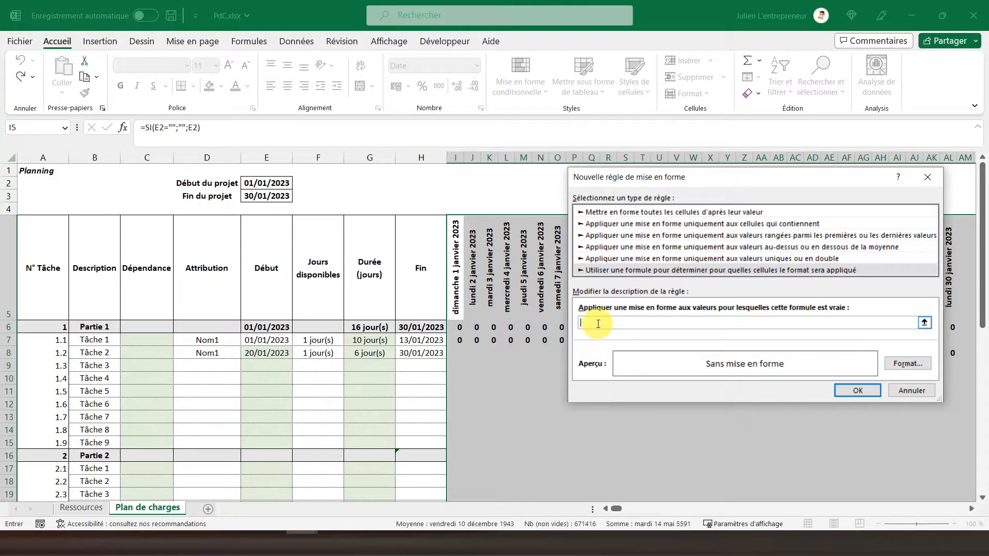
click(455, 277)
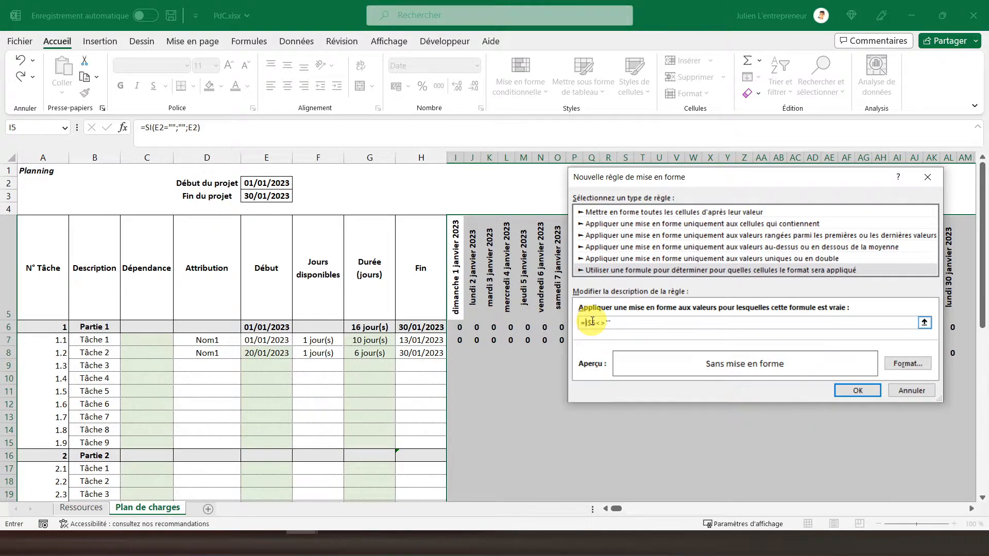
Give the rule an outline border format and apply it to the selected planning grid.
click(892, 363)
click(678, 73)
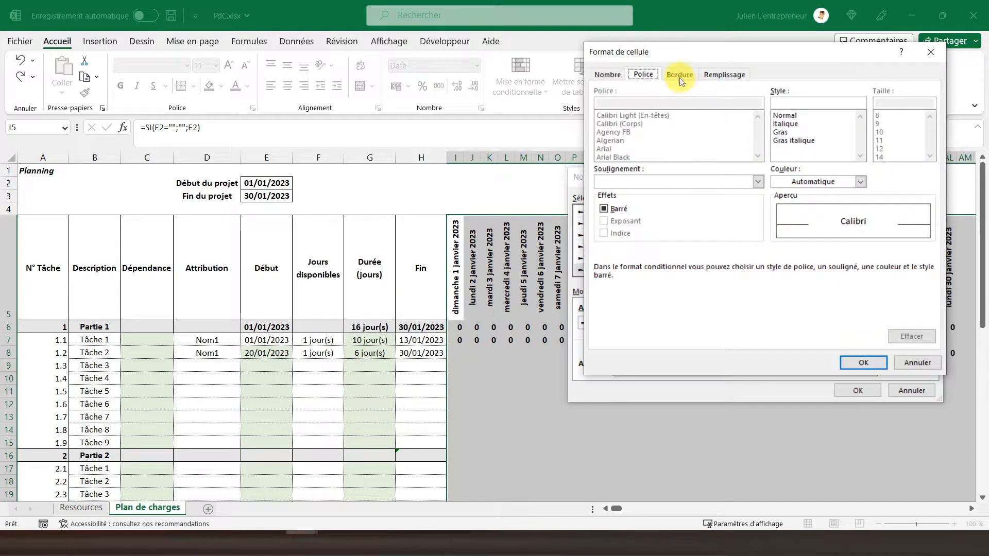
click(780, 113)
click(863, 363)
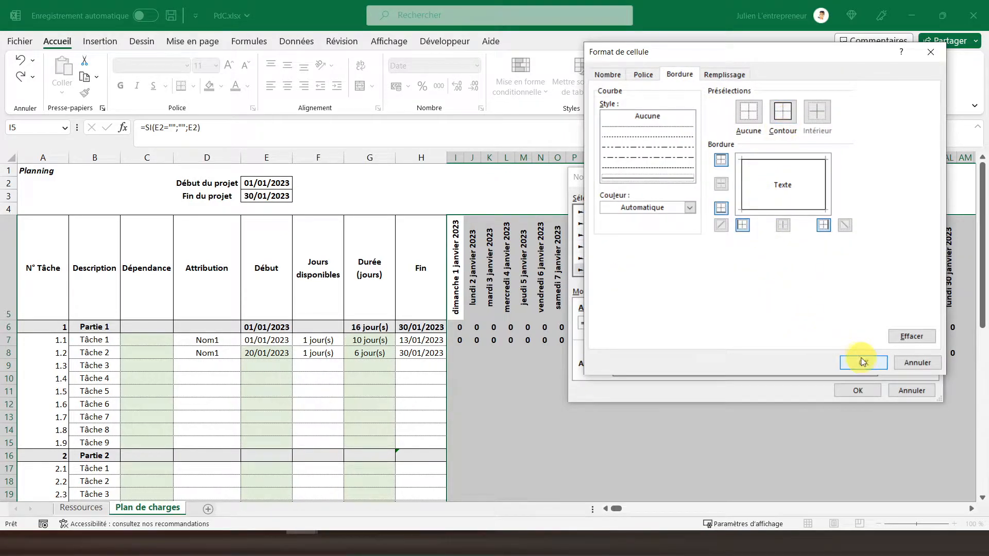
click(850, 391)
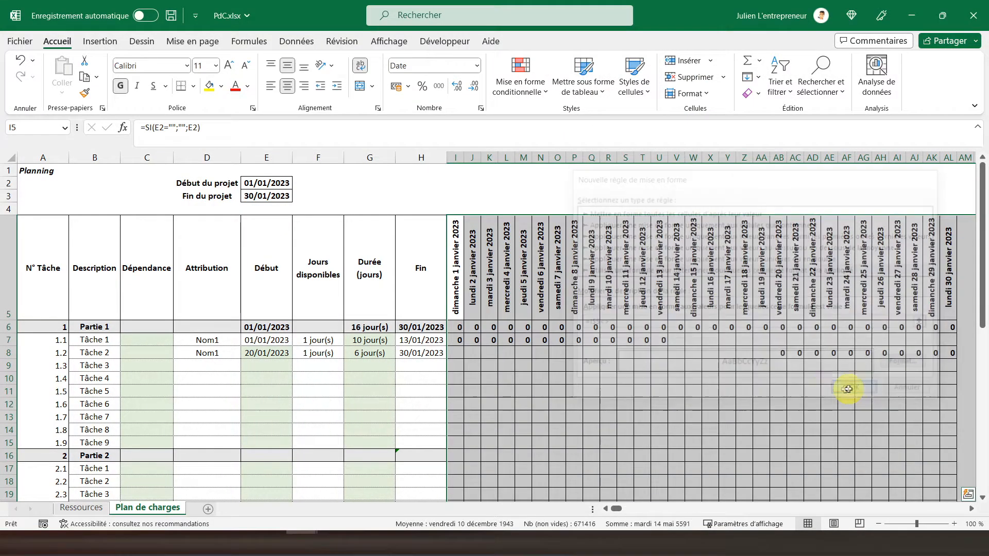
Move along row 6 across the dated columns and back to examine where the planning grid's conditional borders start and stop.
click(505, 326)
key(Right)
key(Right)
key(Right)
key(Right)
key(Right)
key(Right)
key(Right)
key(Right)
key(Right)
key(Right)
key(Right)
key(Right)
key(Right)
key(Right)
key(Right)
key(Right)
key(Right)
key(Right)
key(Right)
key(Right)
key(Right)
key(Right)
key(Right)
key(Right)
key(Right)
key(Right)
key(Right)
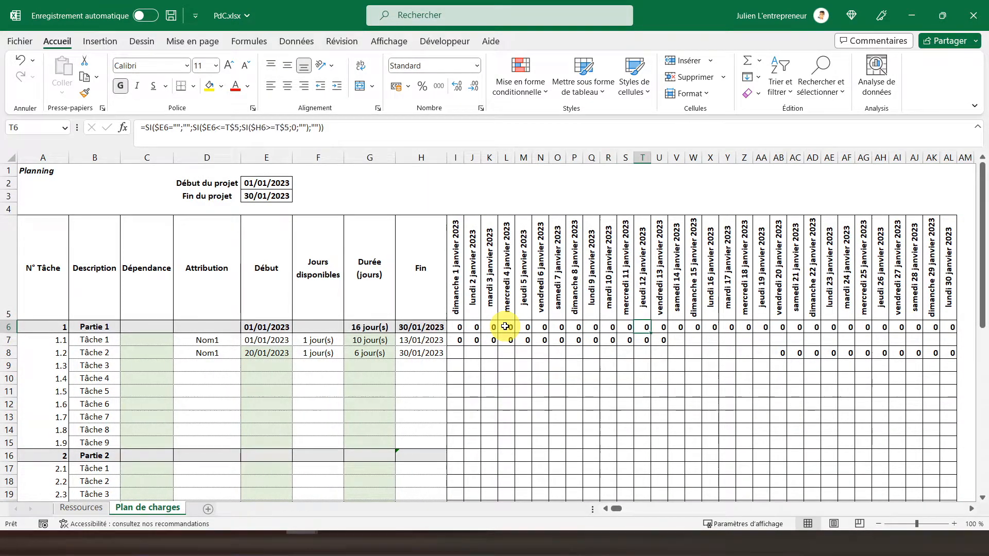
key(Left)
key(Left)
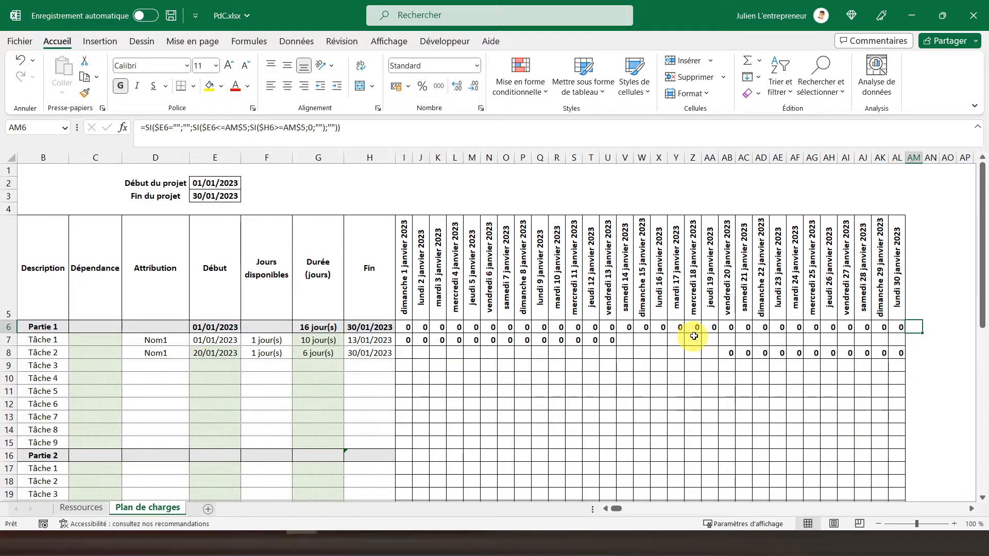
key(Left)
key(Left)
key(Left)
key(Left)
key(Left)
key(Left)
key(Left)
key(Left)
key(Left)
key(Left)
key(Left)
key(Left)
key(Left)
key(Left)
key(Left)
key(Left)
key(Left)
key(Left)
key(Left)
key(Left)
key(Left)
key(Left)
key(Left)
key(Left)
key(Left)
key(Left)
key(Left)
key(Left)
key(Left)
key(Left)
key(Left)
key(Left)
key(Left)
key(Left)
key(Left)
key(Left)
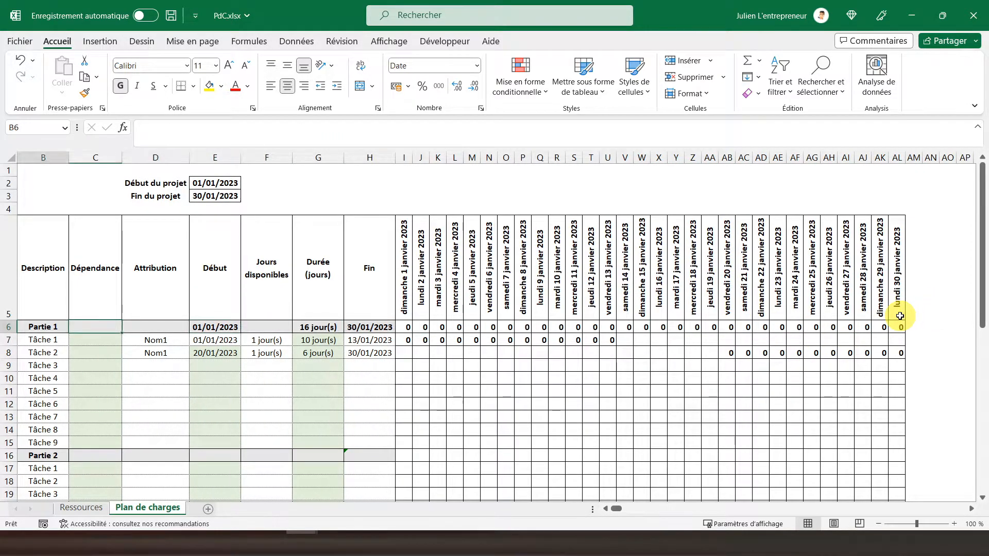
key(Right)
key(Right)
key(Right)
key(Right)
key(Right)
key(Right)
key(Right)
key(Right)
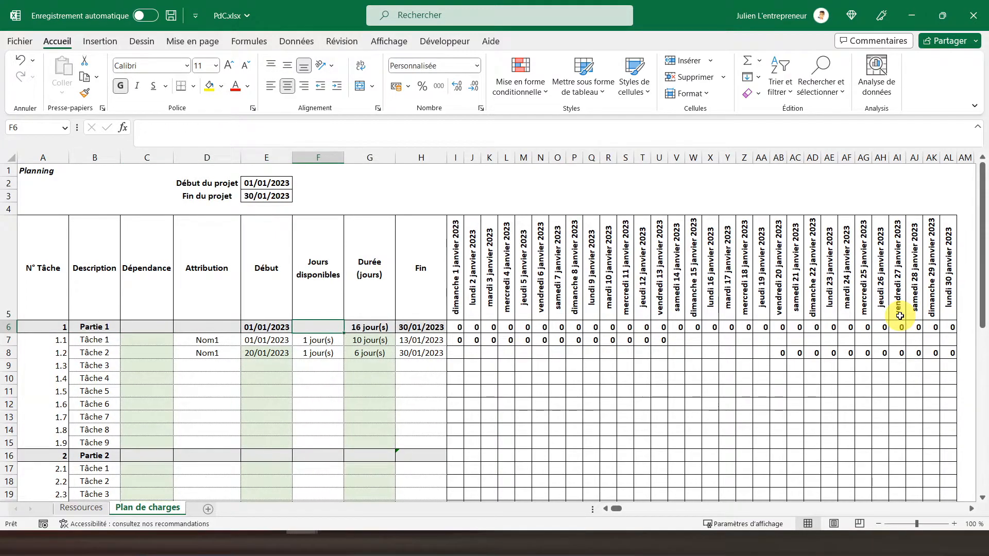
key(Left)
key(Right)
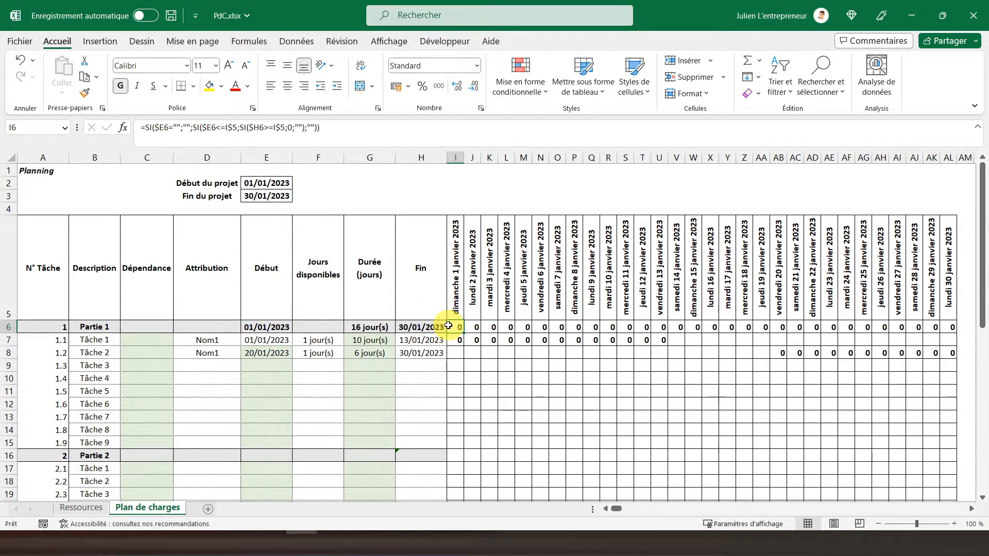
Select row 6 from I6 to the last column and create a formula-type conditional formatting rule for it.
key(ctrl+shift+Right)
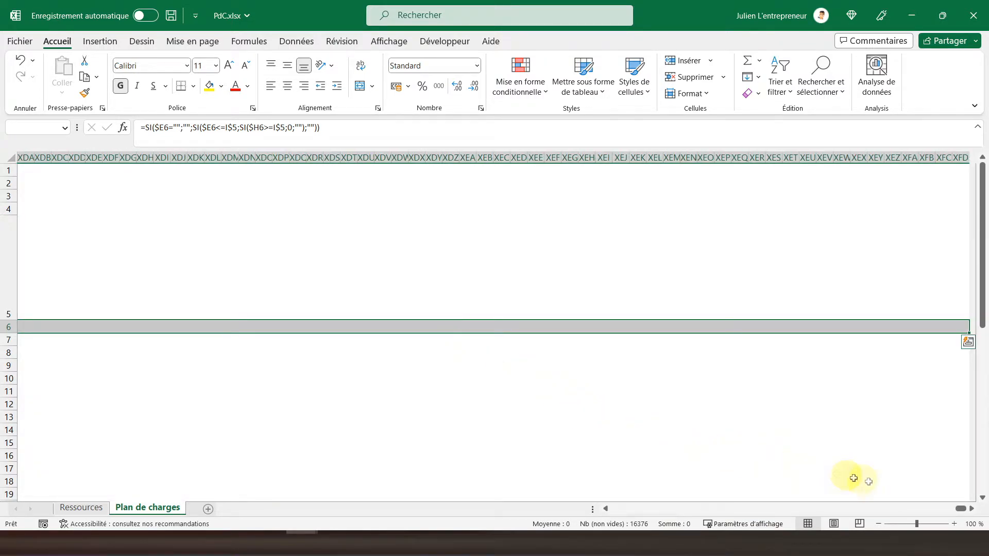
drag(959, 510, 585, 511)
click(510, 87)
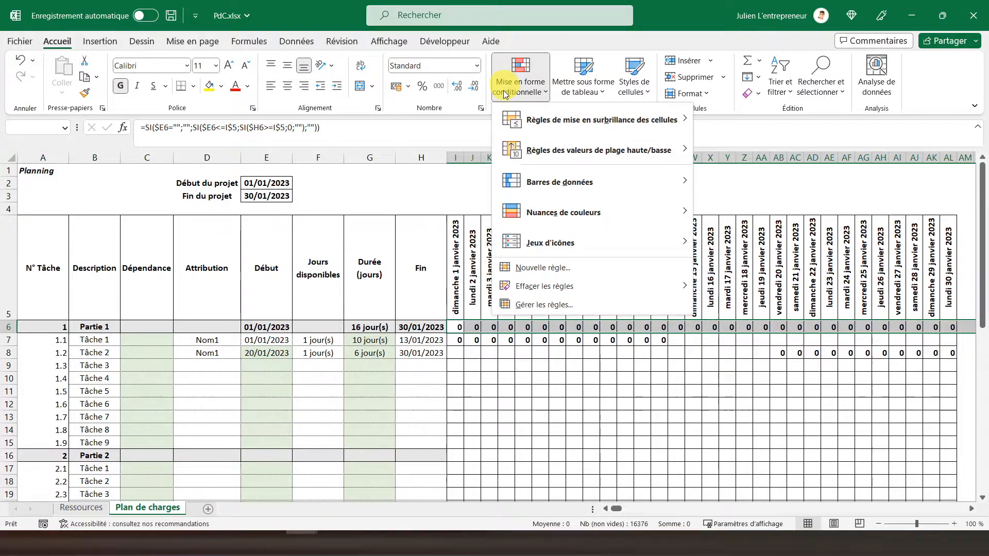
click(539, 267)
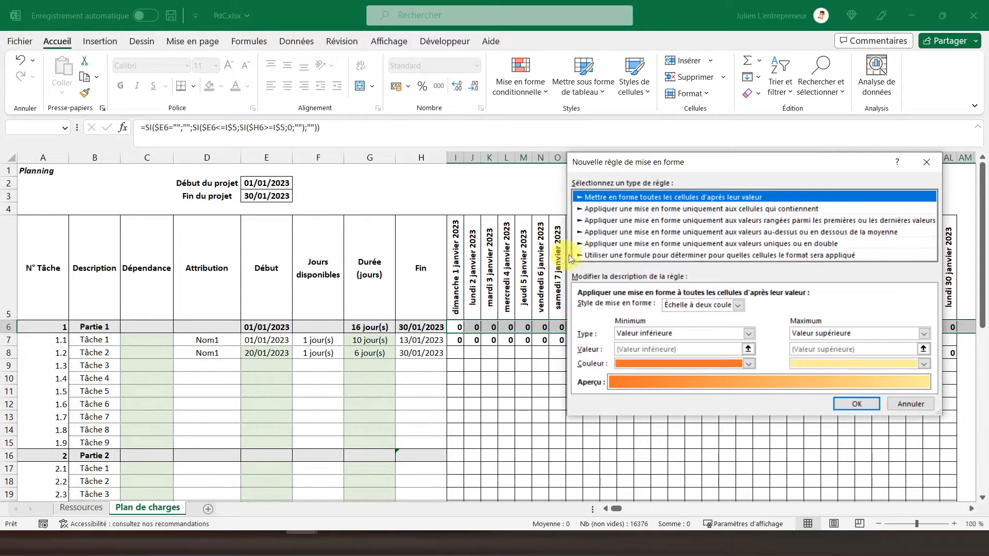
click(643, 255)
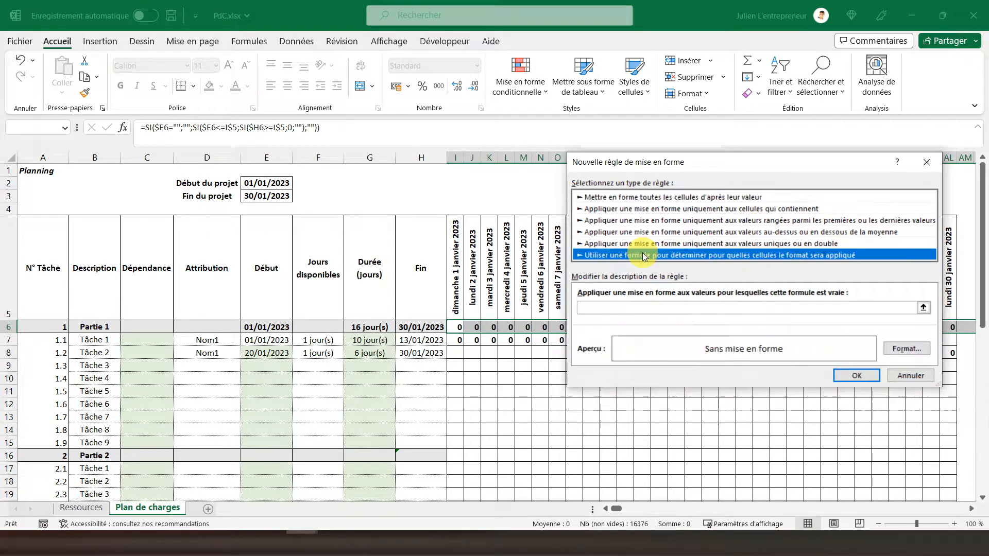
Enter =I$5<>"" as the new rule's formula, keeping the column reference relative and the row absolute.
click(614, 306)
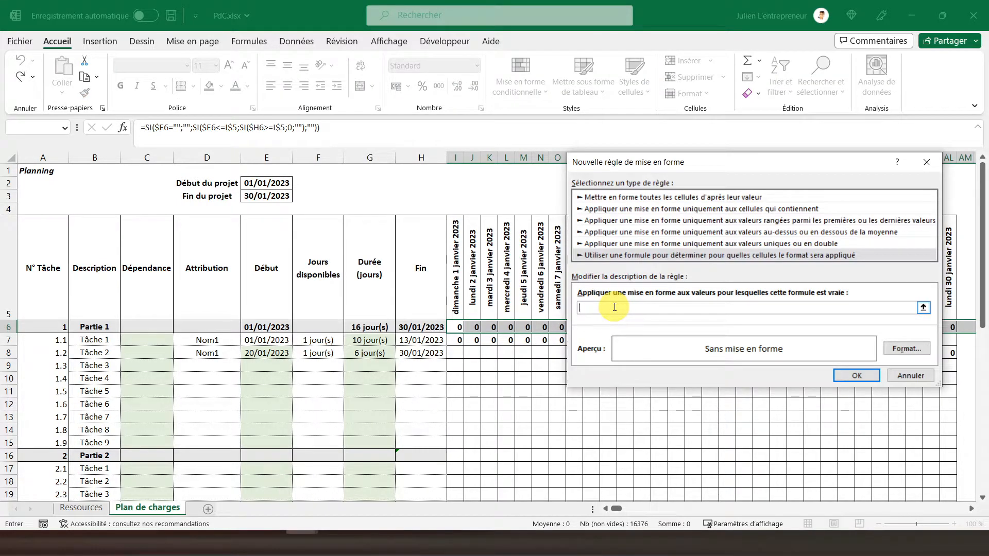
text(=)
click(455, 265)
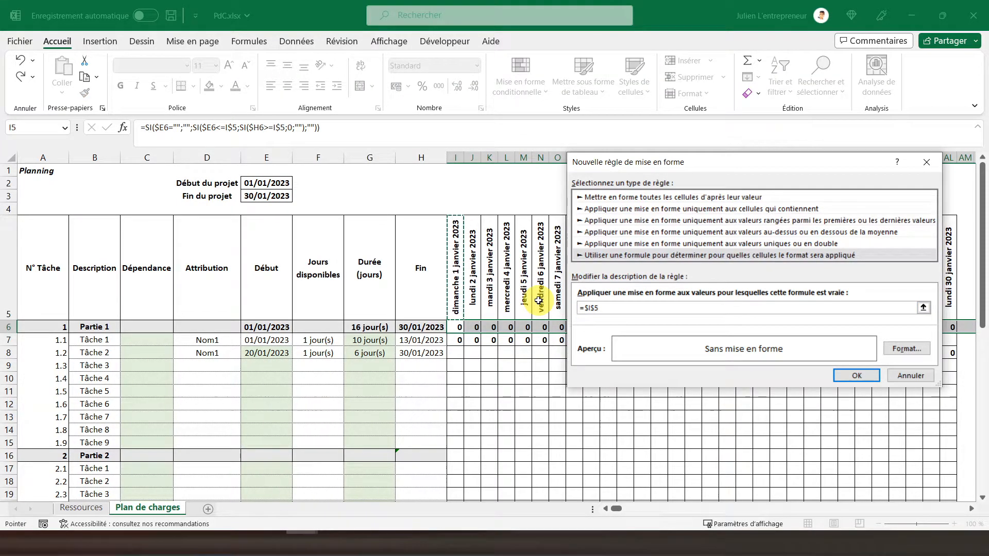
text(<>"")
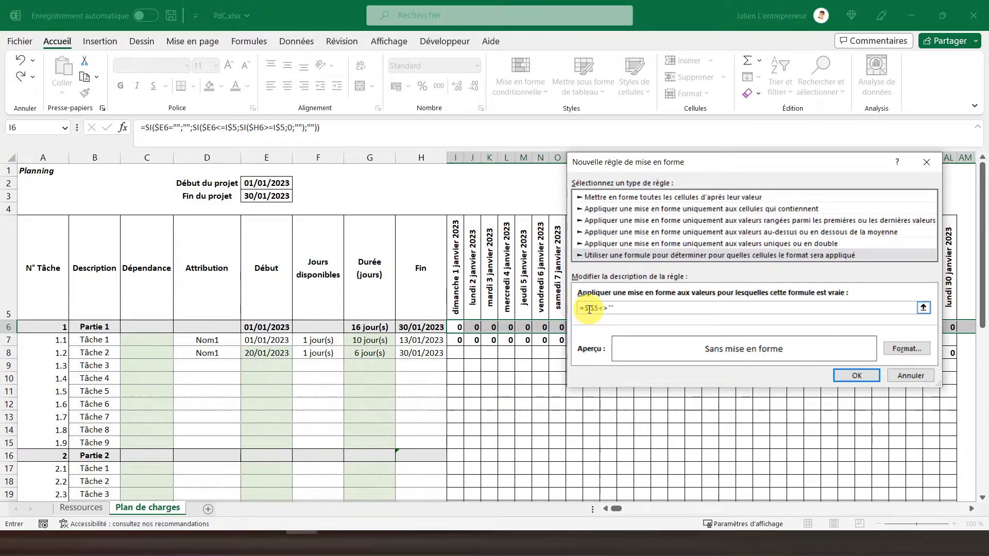
click(588, 309)
key(BackSpace)
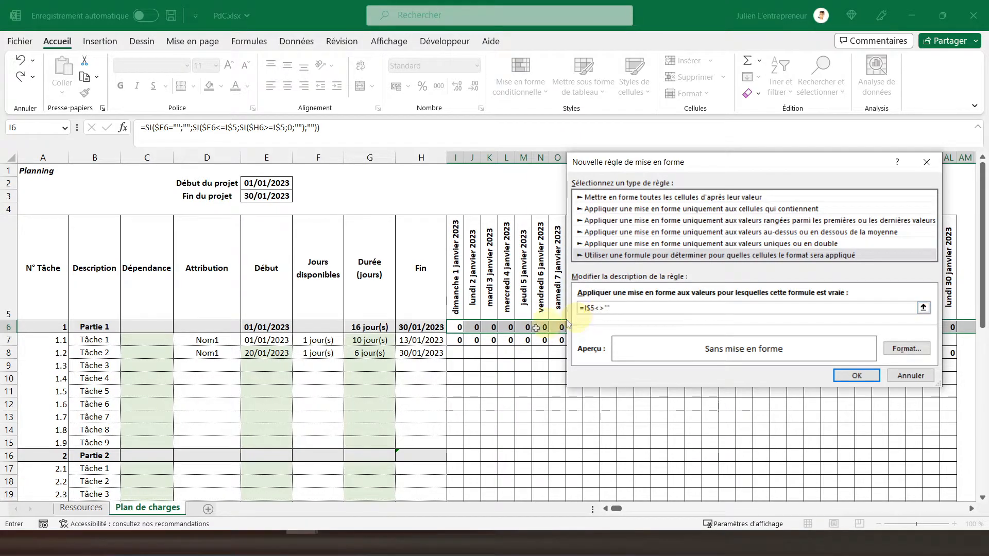
Give the rule a light grey fill and an outline border, and apply it to row 6 of the grid.
click(905, 348)
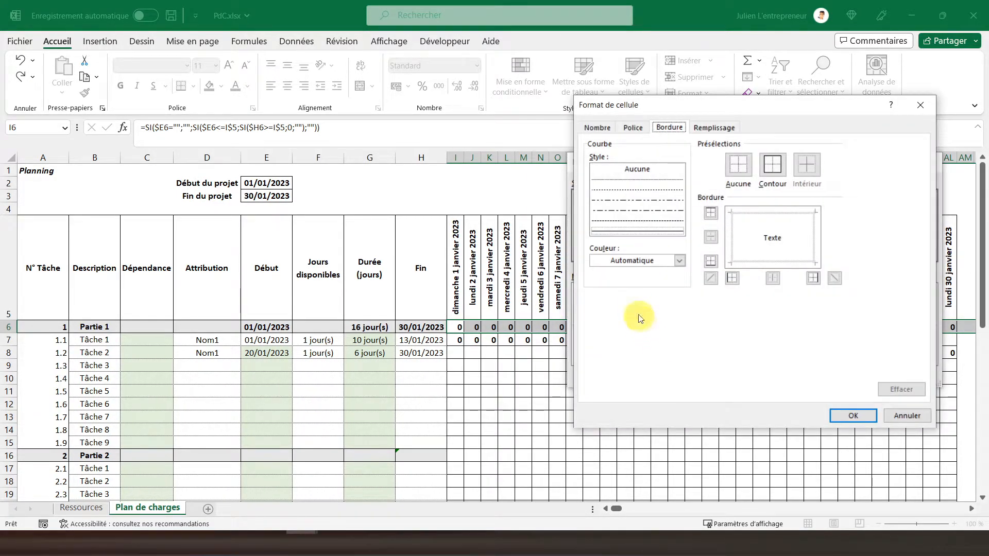
click(698, 130)
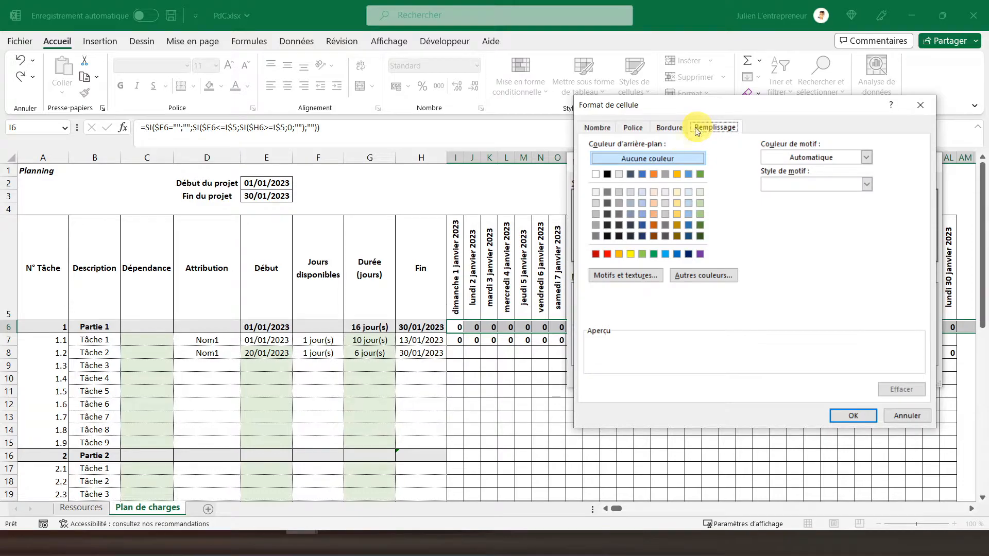
click(618, 174)
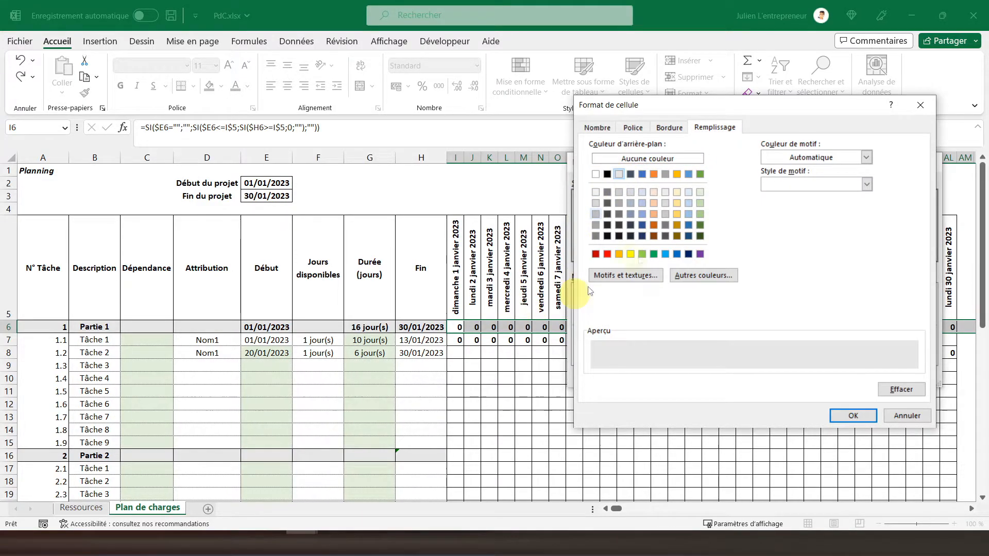
drag(726, 110, 511, 84)
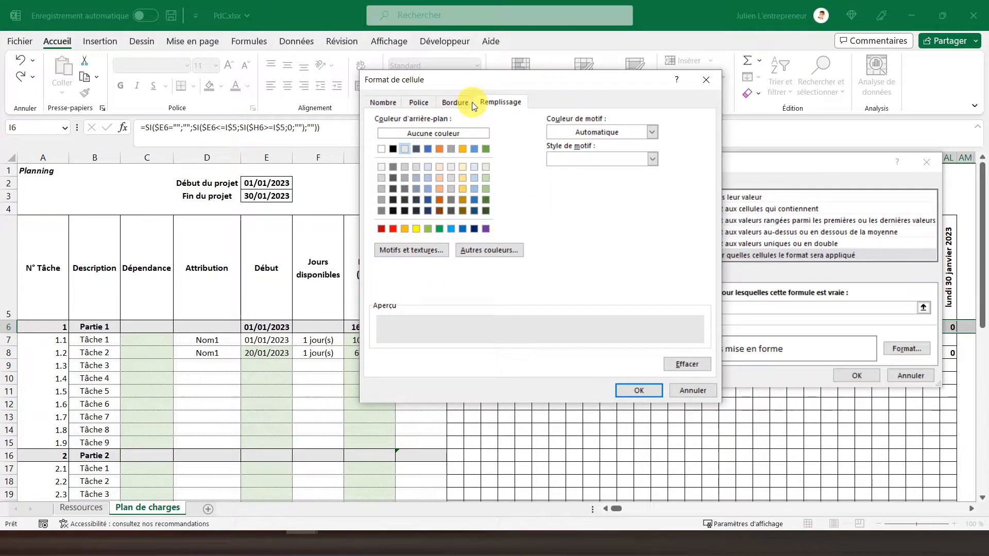
click(455, 102)
click(561, 142)
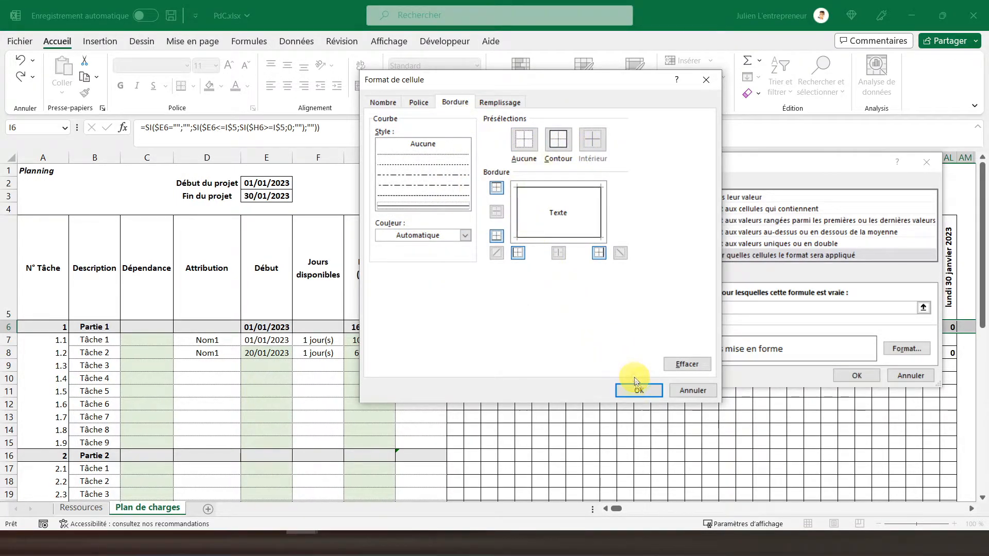
click(638, 389)
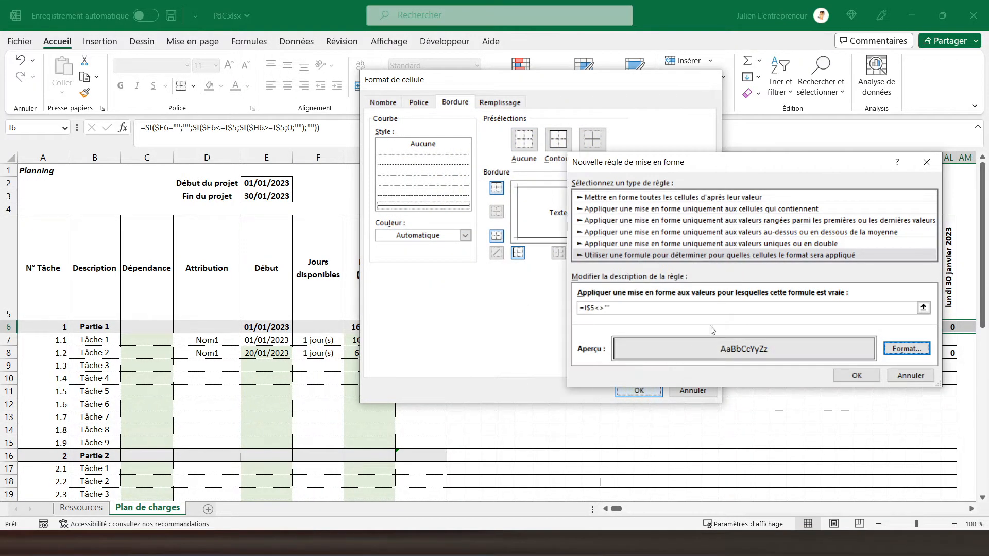
click(855, 377)
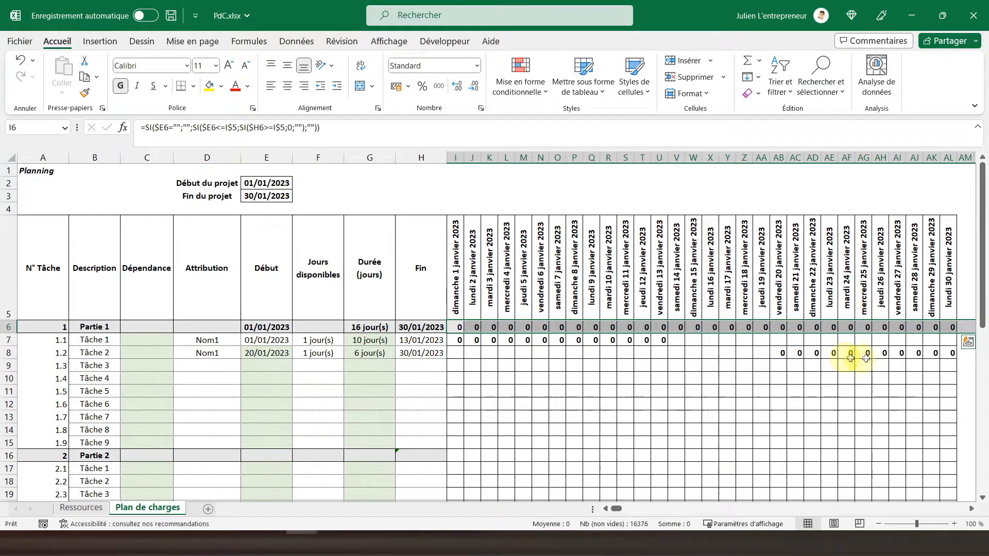
click(878, 354)
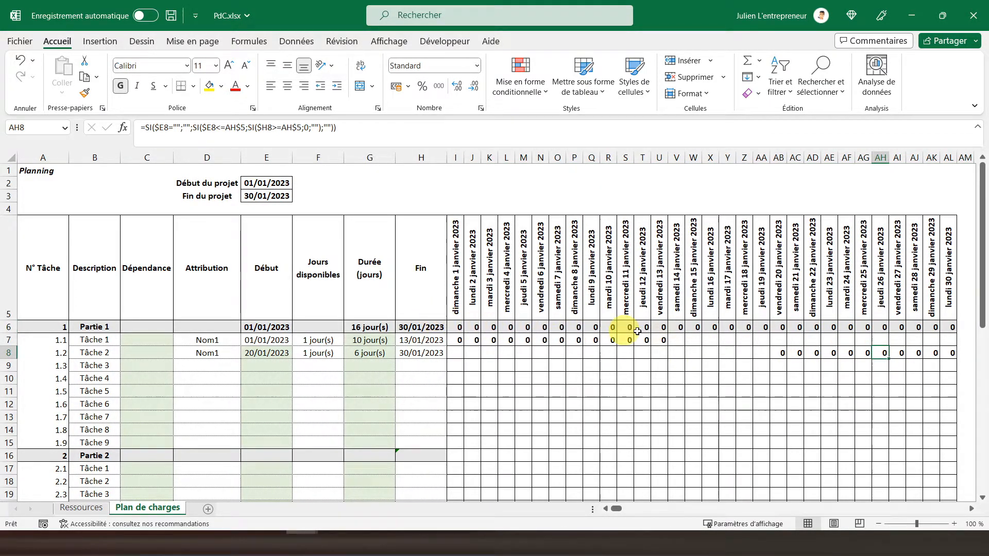
Open the conditional formatting rules manager for cell I6 and move it clear of the planning rows.
click(457, 327)
click(520, 83)
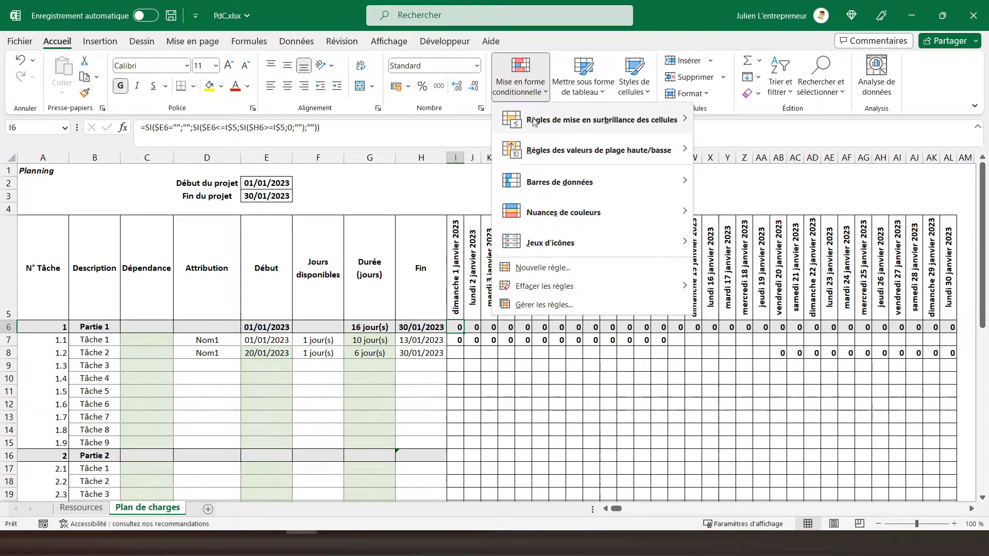
click(533, 304)
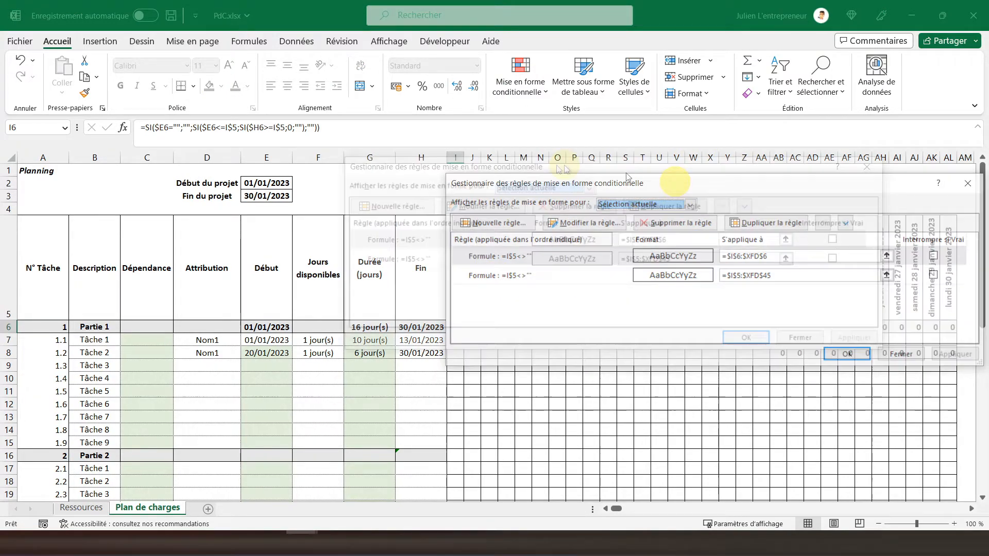
drag(671, 185, 450, 137)
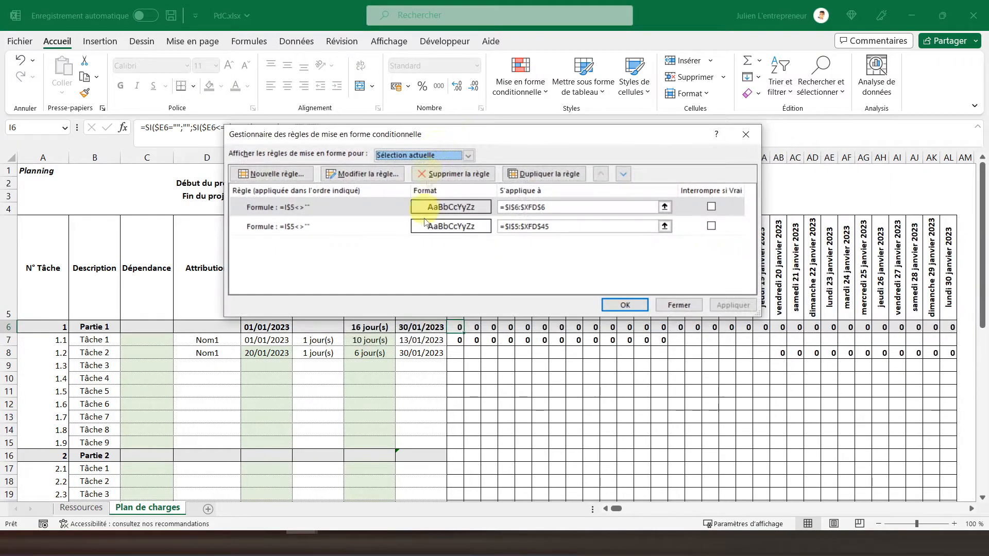
Extend the grey-fill rule's range with the Partie 2 row, from I16 to XFD16.
click(563, 206)
click(664, 207)
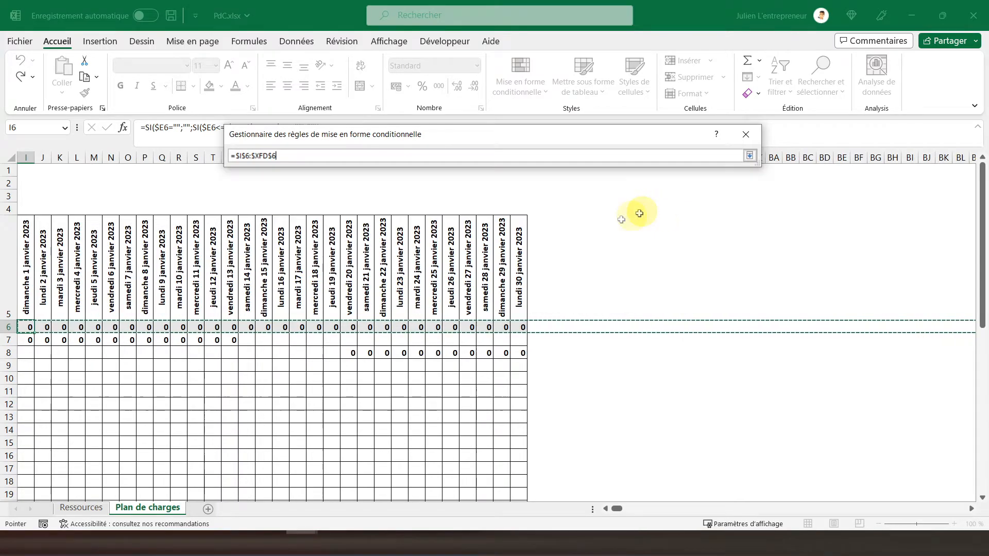
scroll(691, 392, down, 3)
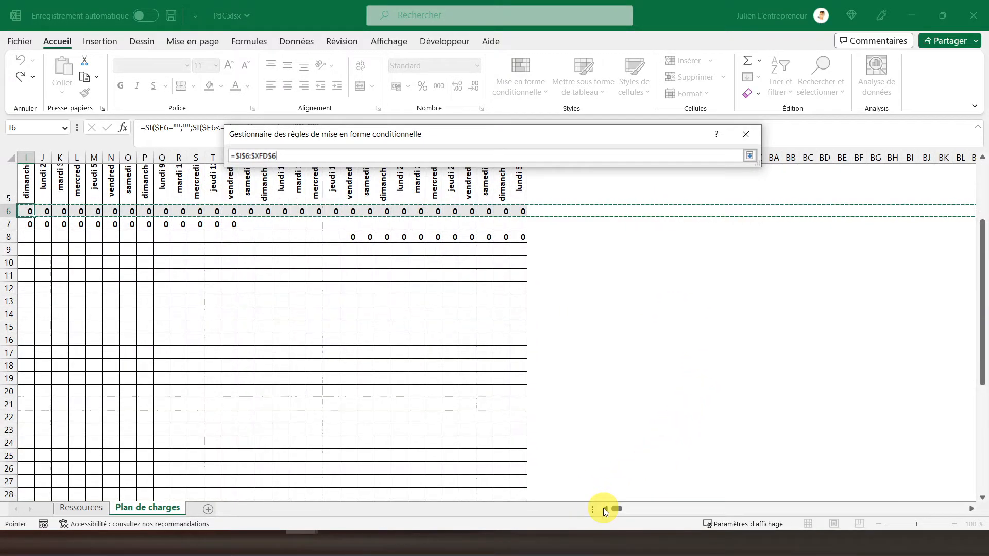
click(605, 508)
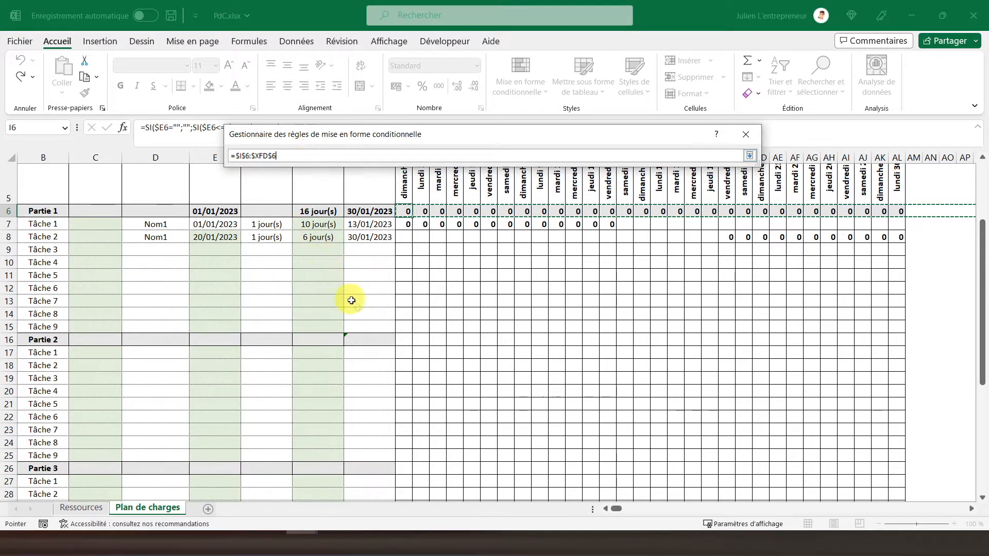
ctrl+click(404, 338)
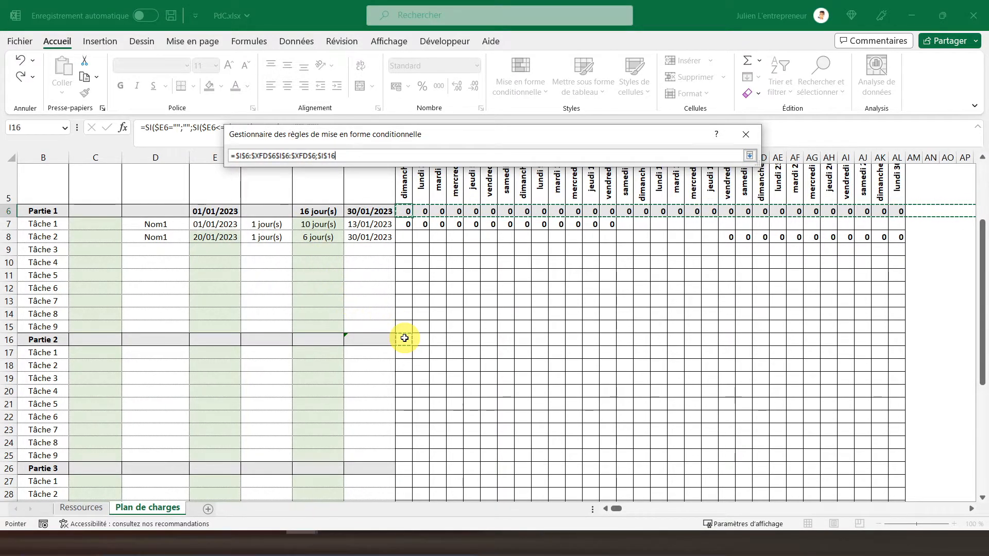
key(ctrl+shift+Right)
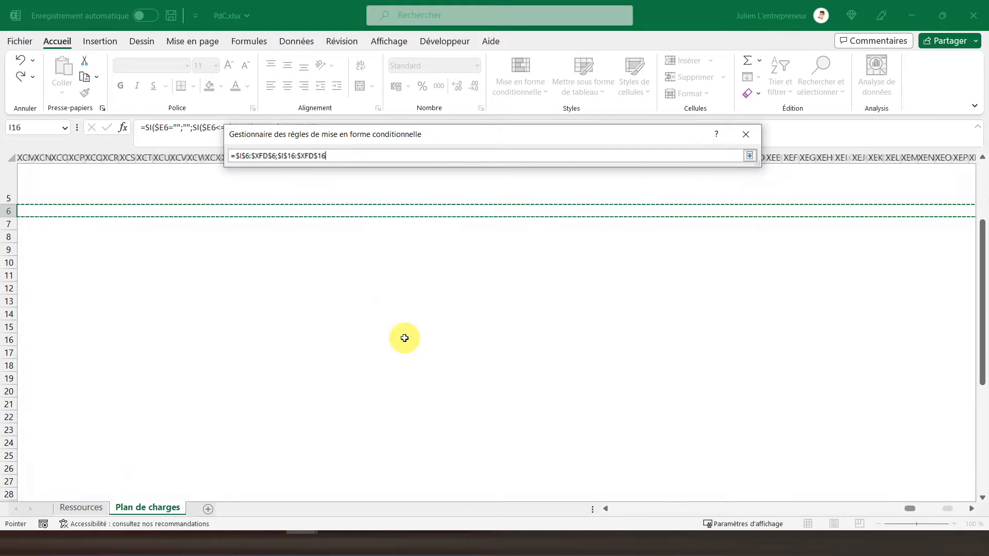
Add the Partie 3 row, from I26 to XFD26, to the grey-fill rule's range.
scroll(404, 338, down, 3)
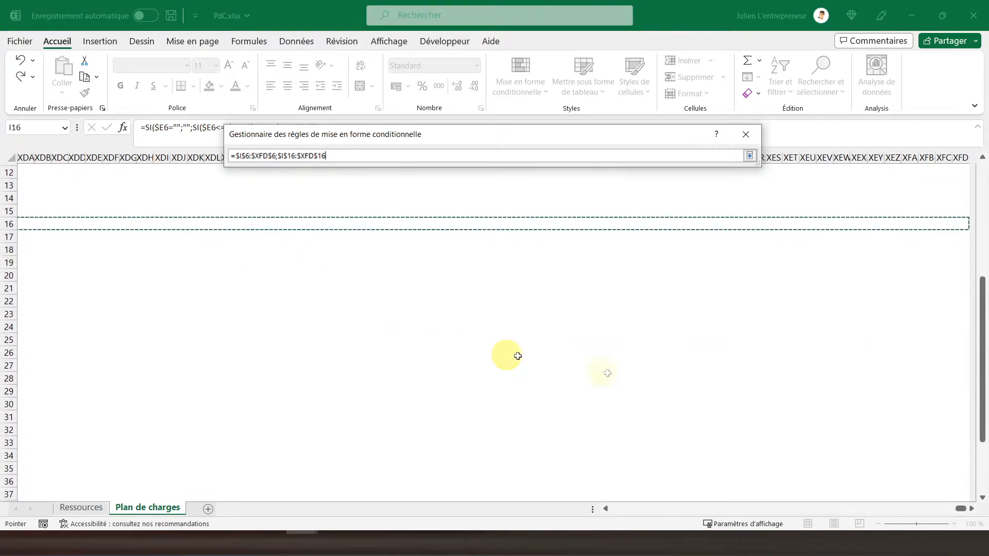
drag(962, 508, 582, 511)
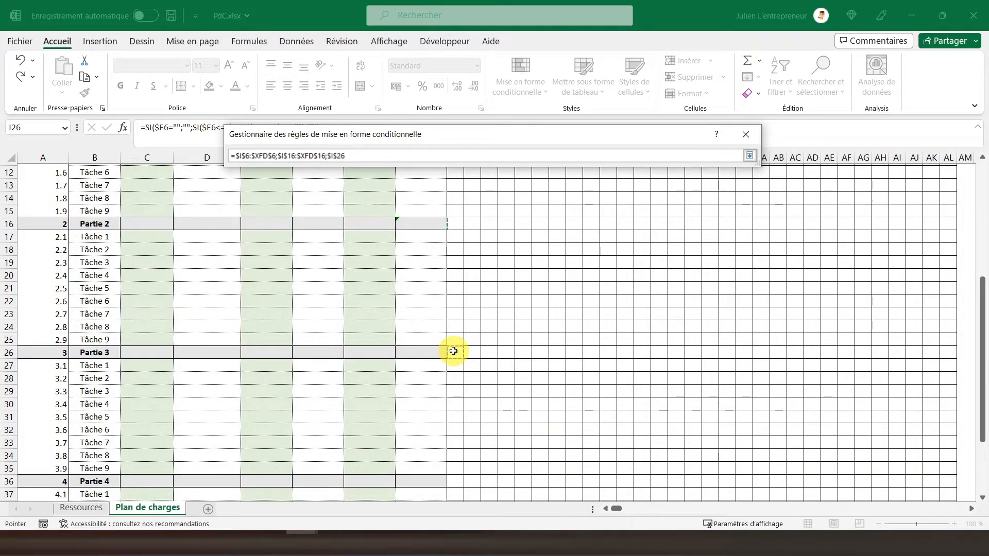
key(ctrl+shift+Right)
Add the Partie 4 row, from I36 to XFD36, to the grey-fill rule's range and apply the updated rule.
drag(961, 509, 592, 508)
scroll(483, 348, down, 4)
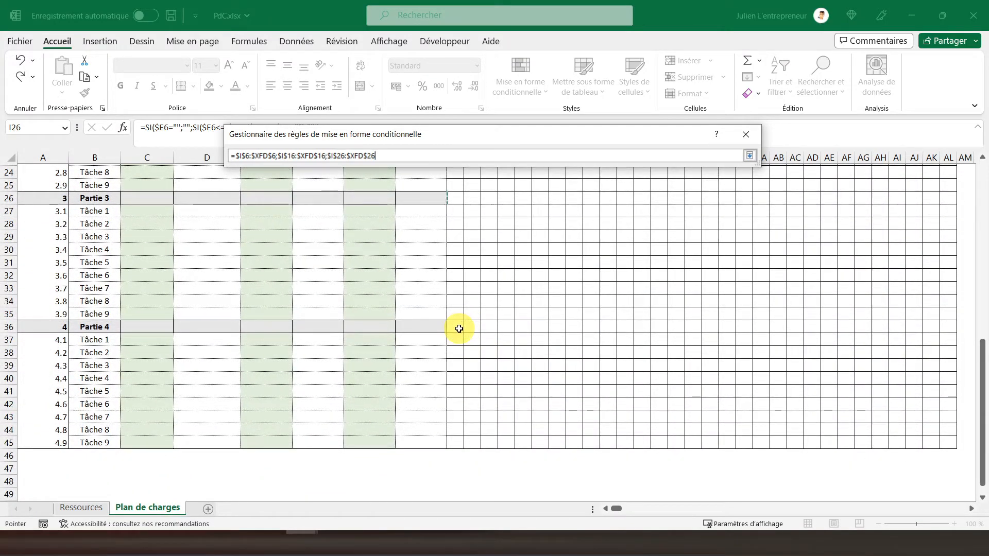
ctrl+click(459, 329)
key(ctrl+shift+Right)
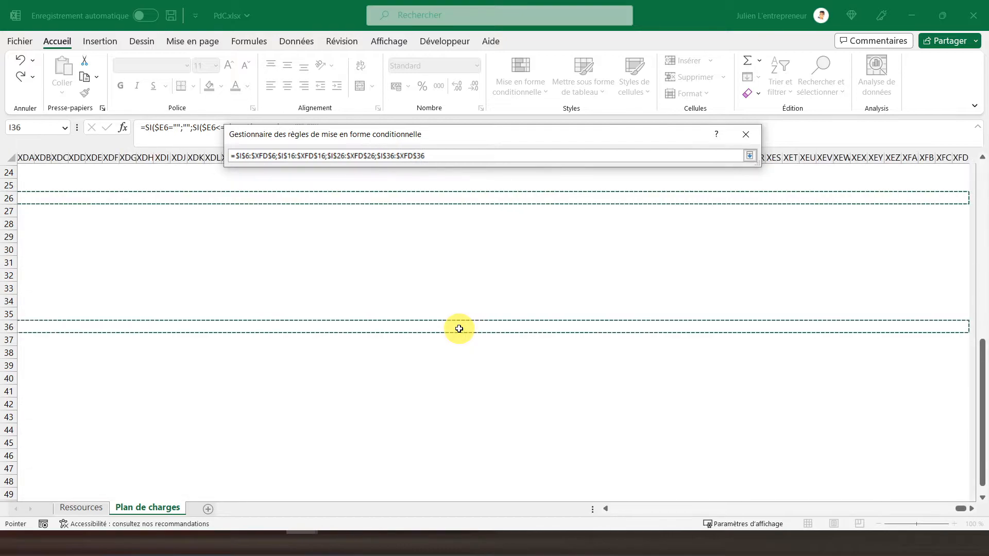
key(Return)
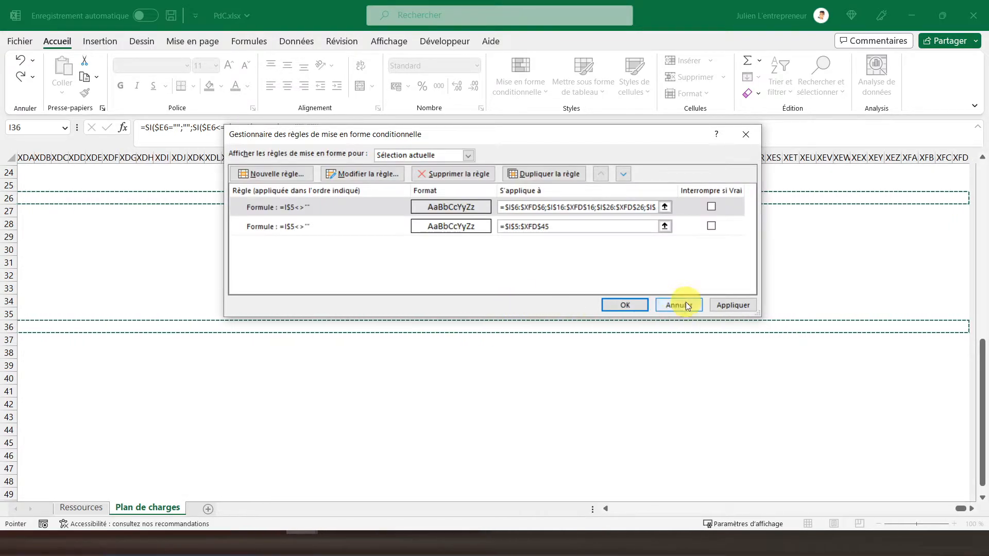
click(734, 305)
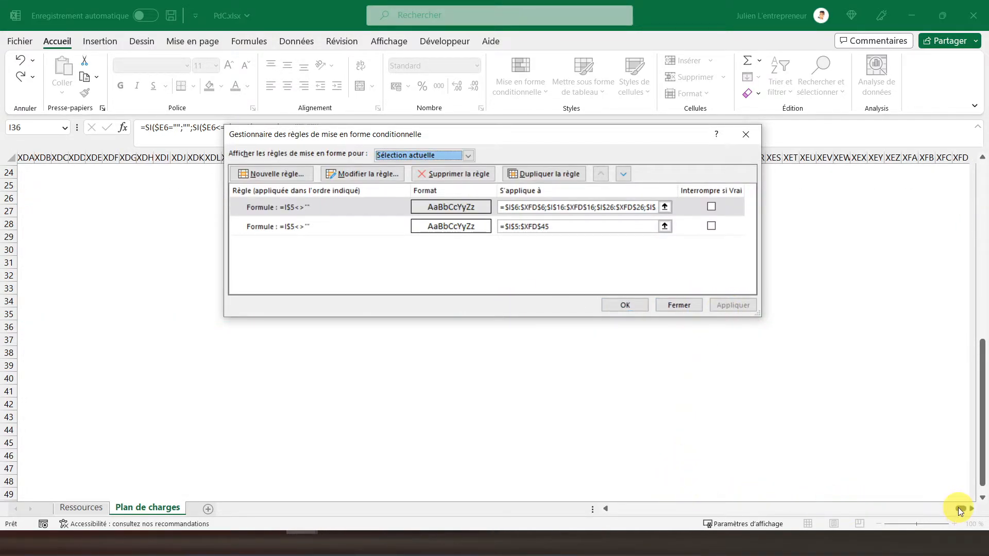
Confirm the conditional formatting rules and return to the beginning of the planning grid at the Partie 1 rows.
click(624, 305)
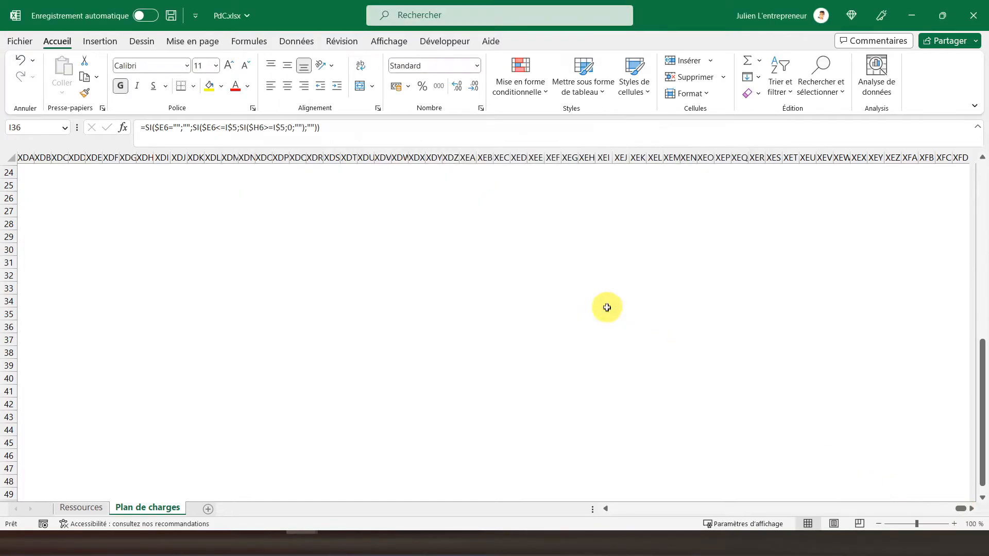
drag(958, 510, 573, 504)
scroll(640, 329, up, 5)
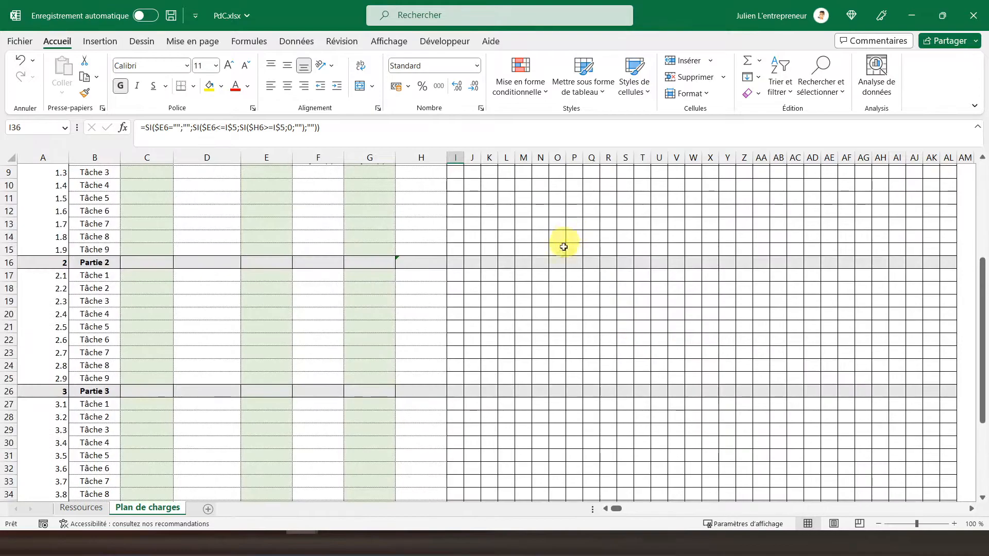
scroll(565, 245, up, 2)
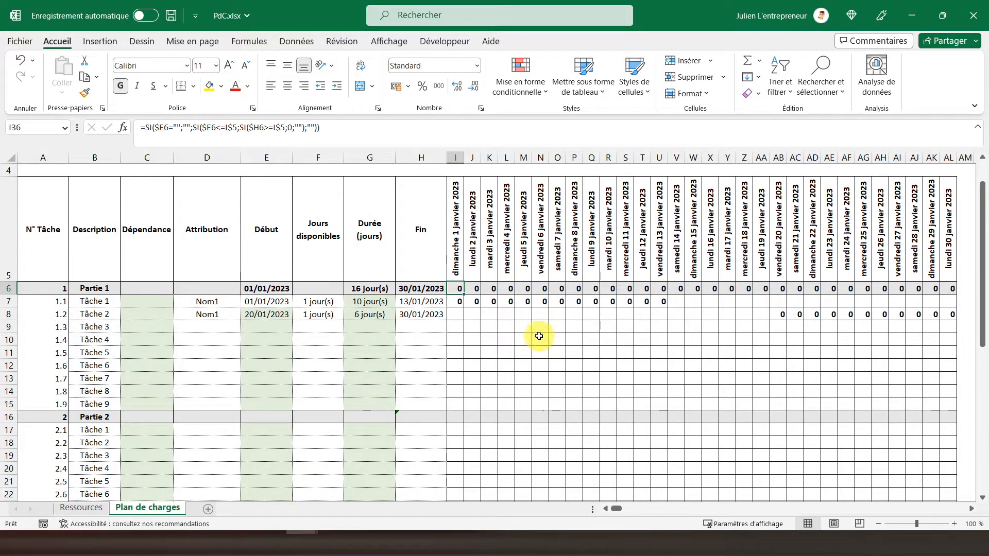
Select the whole planning grid from I6 to XFD45, covering every part and task row.
click(454, 285)
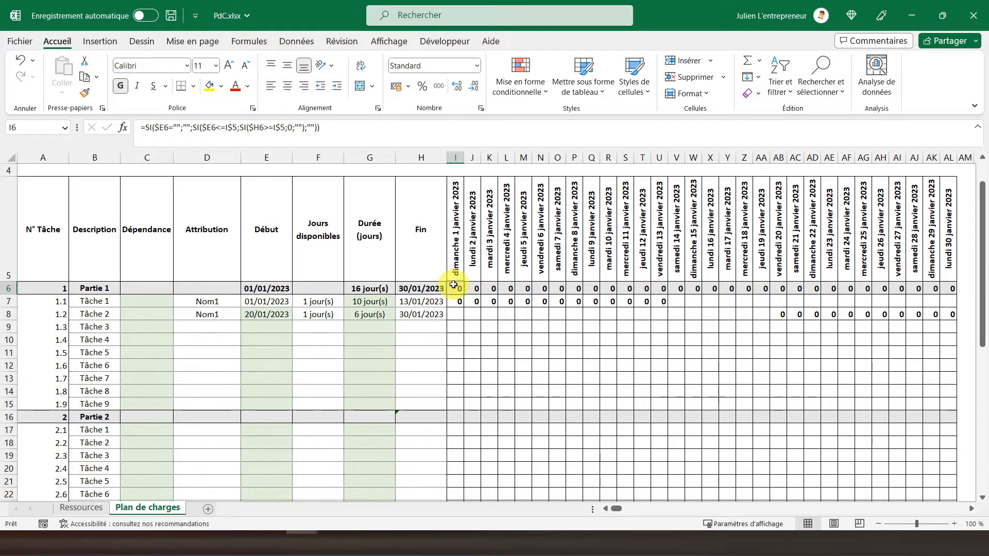
key(shift+Down)
key(shift+Down)
key(shift+Down)
key(shift+Down)
key(shift+Down)
key(shift+Down)
key(shift+Down)
key(shift+Down)
key(shift+Down)
key(shift+Down)
key(shift+Down)
key(shift+Down)
key(shift+Down)
key(shift+Down)
key(shift+Down)
key(shift+Down)
key(shift+Down)
key(shift+Down)
key(shift+Down)
key(shift+Down)
key(shift+Down)
key(shift+Down)
key(shift+Down)
key(shift+Down)
key(shift+Down)
key(shift+Down)
key(shift+Down)
key(shift+Down)
key(shift+Down)
key(shift+Down)
key(shift+Down)
key(shift+Down)
key(shift+Down)
key(shift+Down)
key(shift+Down)
key(shift+Down)
key(shift+Down)
key(shift+Down)
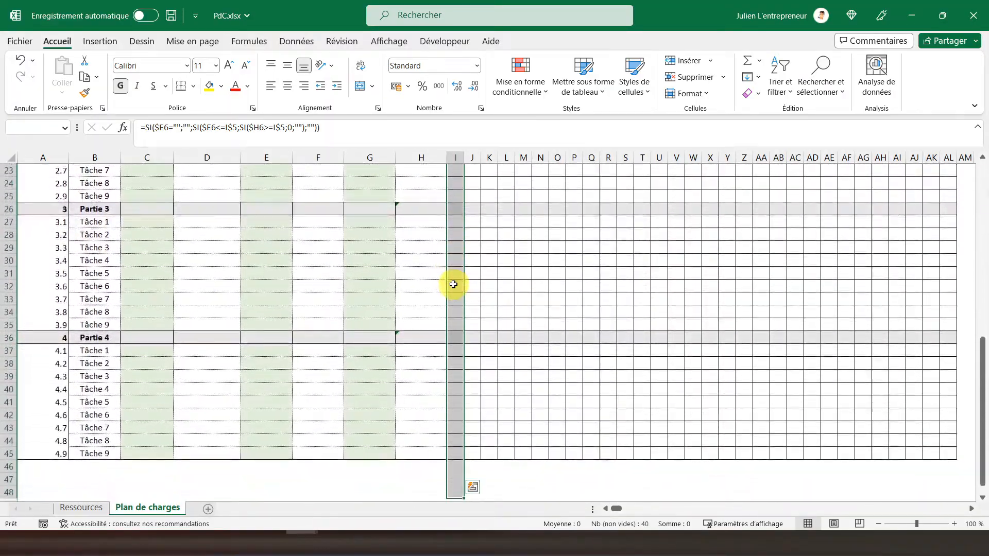
key(ctrl+shift+Right)
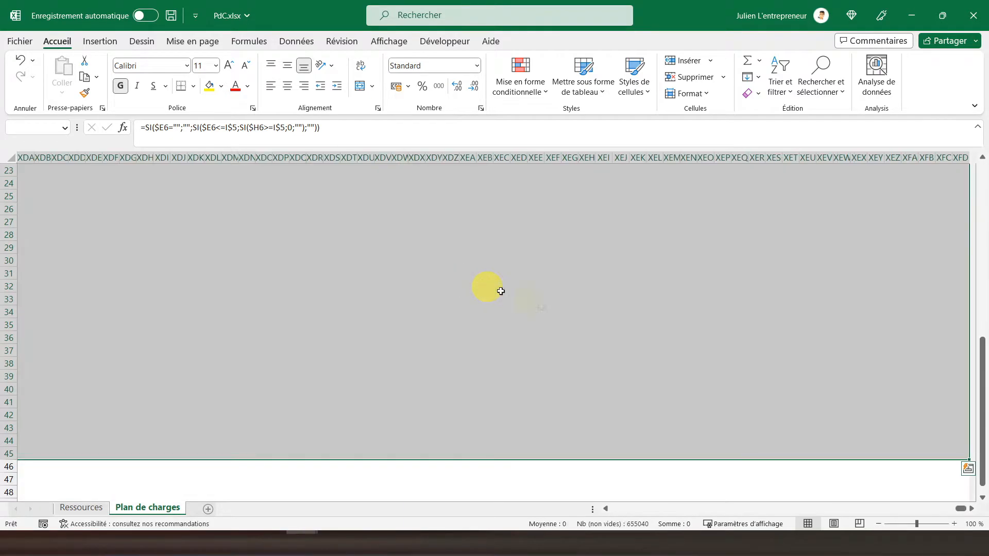
drag(961, 508, 581, 510)
scroll(579, 312, up, 7)
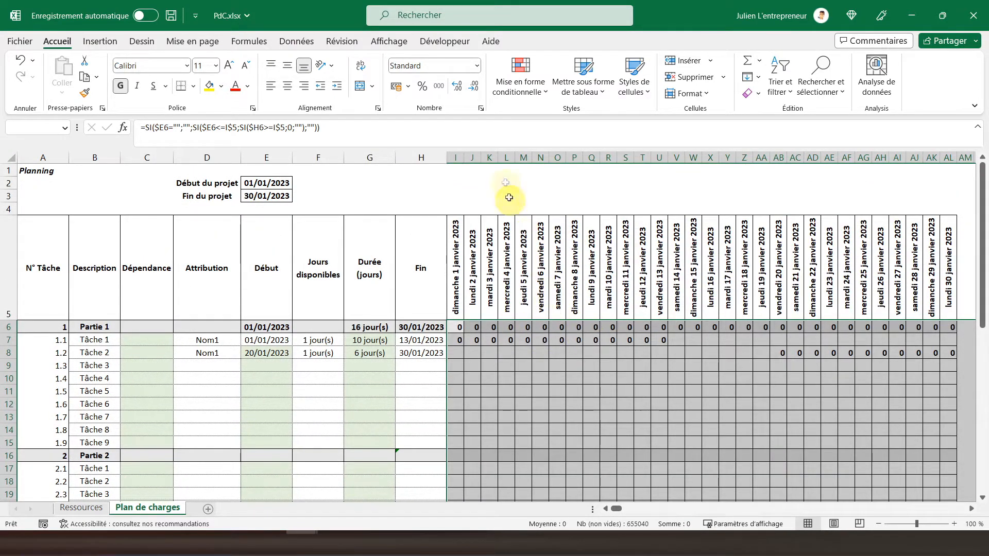
Add a highlight rule for cells equal to 0 with a custom format combining an outline border and a green fill.
click(519, 87)
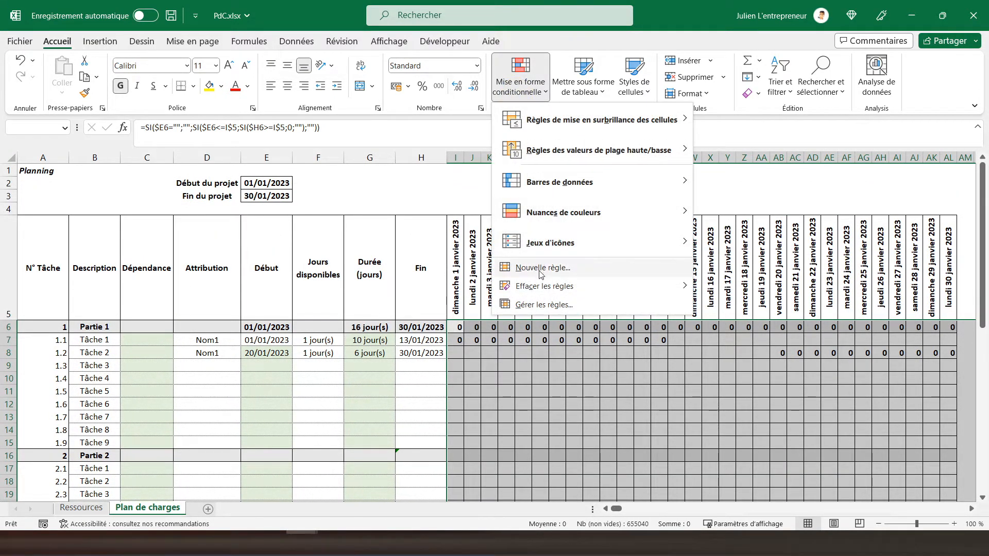
mouse_move(617, 130)
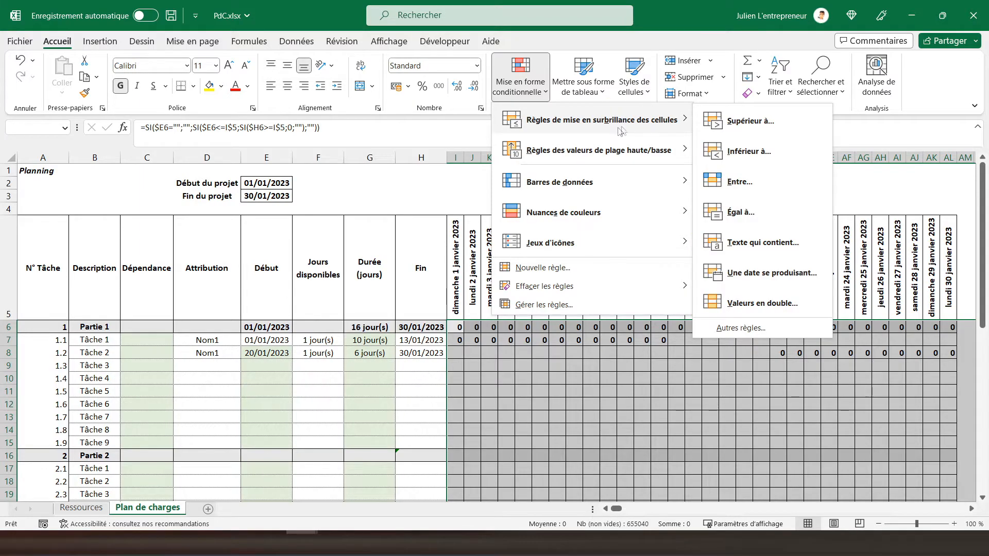
click(741, 212)
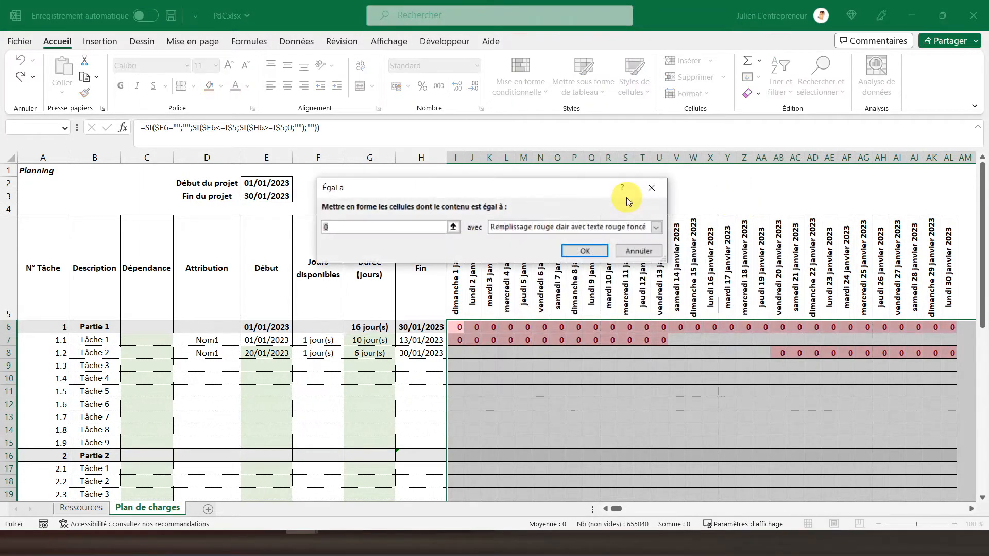
click(614, 227)
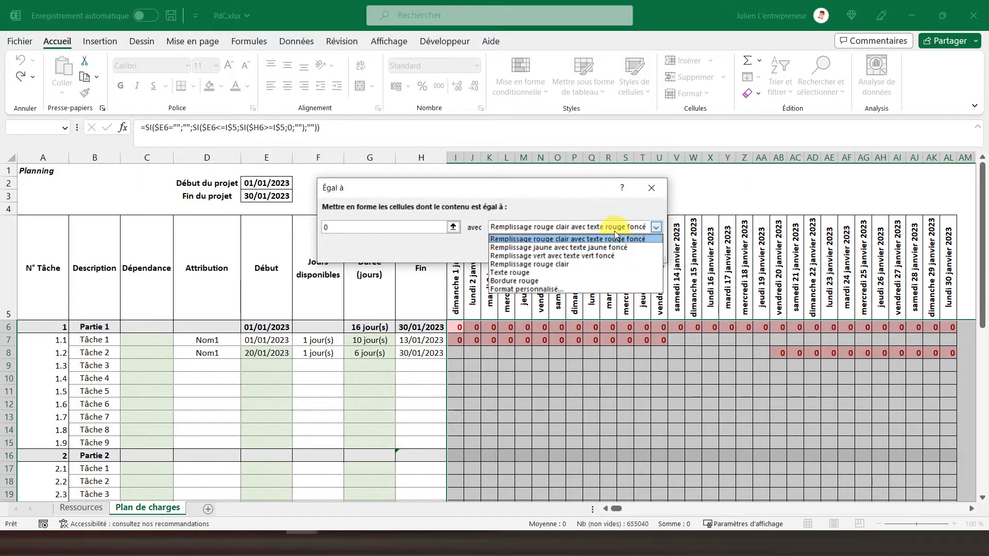
click(528, 292)
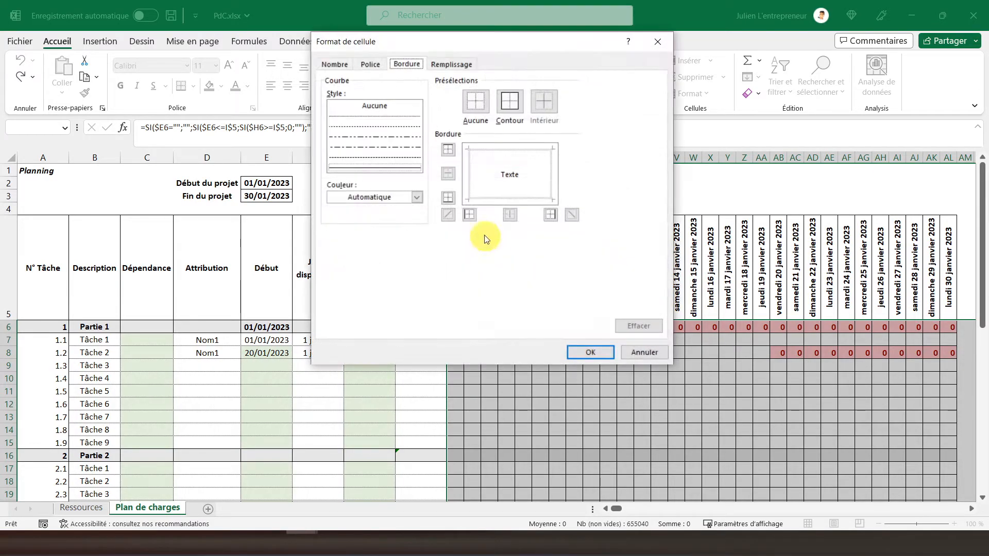
click(509, 102)
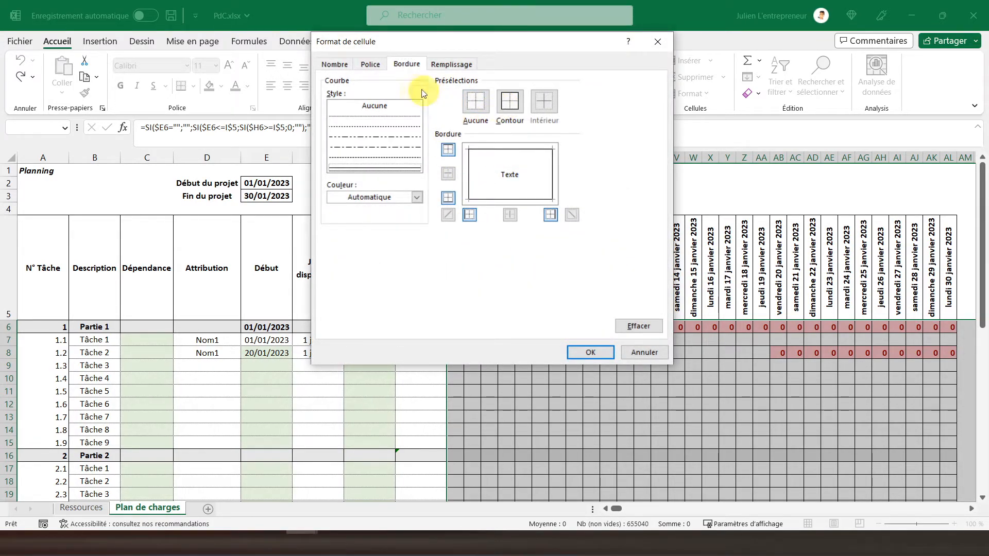
click(452, 65)
click(391, 191)
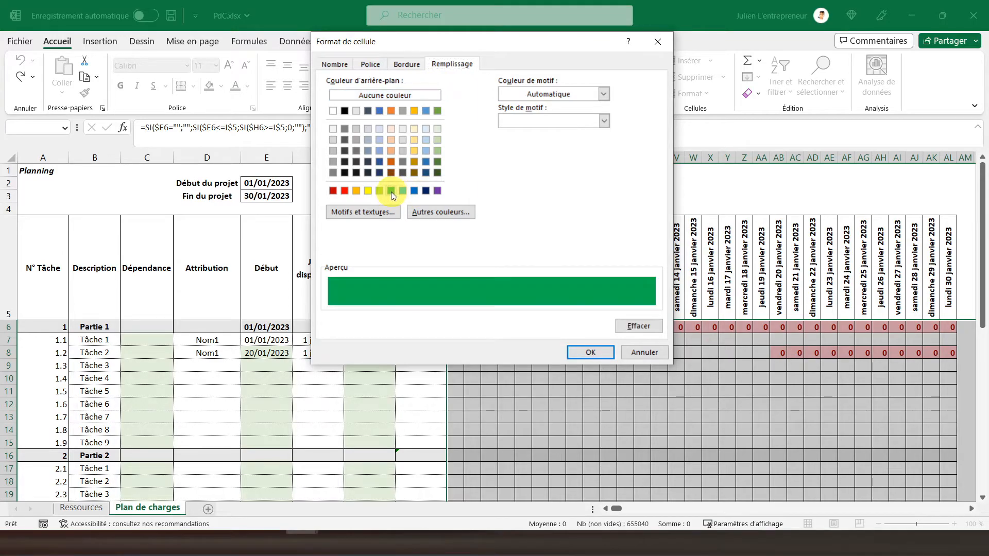
click(589, 354)
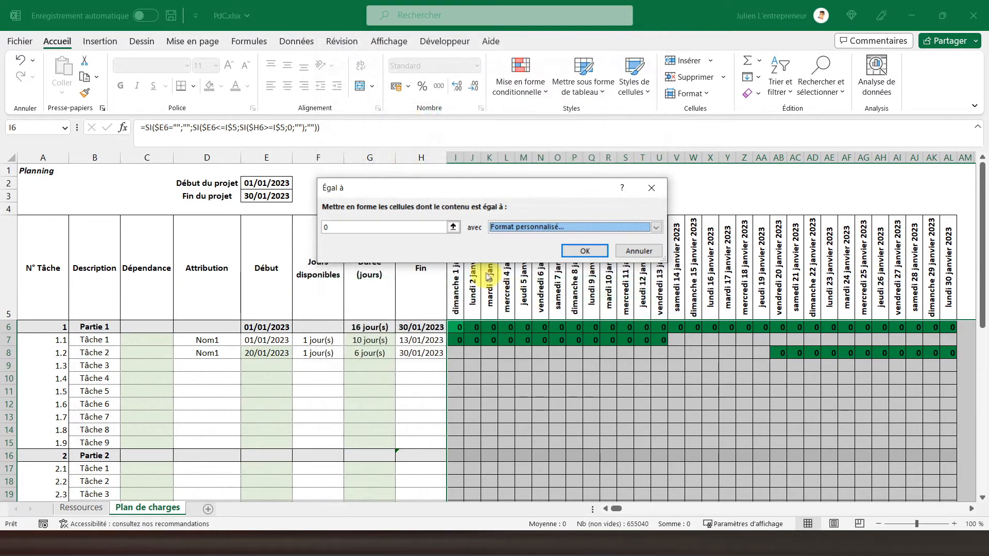
click(585, 252)
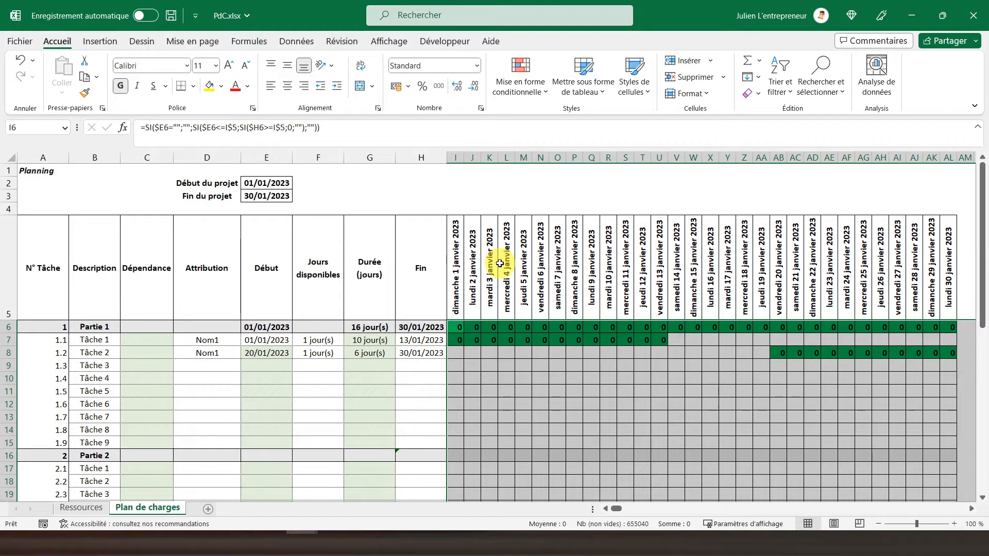
Lower the priority of the green cell-value-0 rule to just below the grey-fill part-row rule and apply the new order.
click(521, 97)
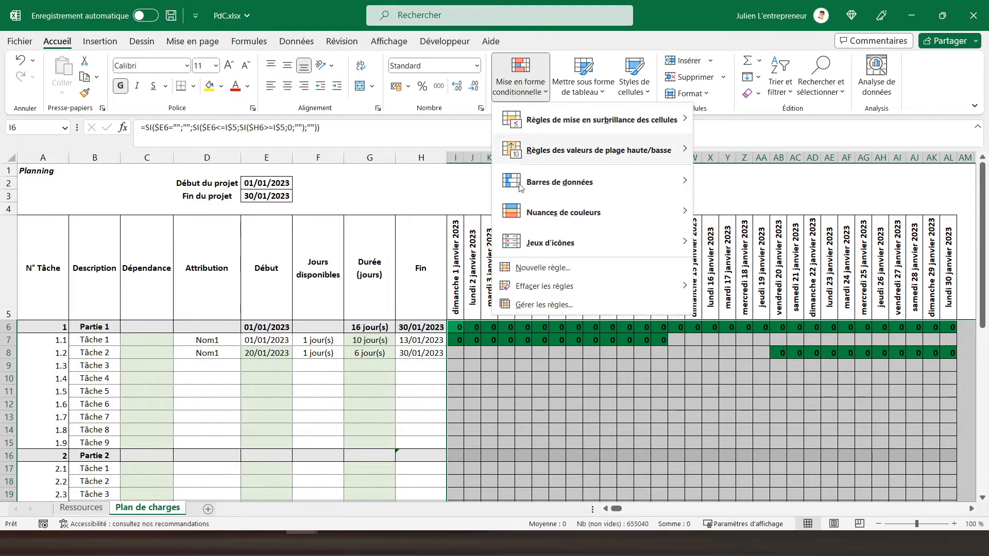
click(528, 304)
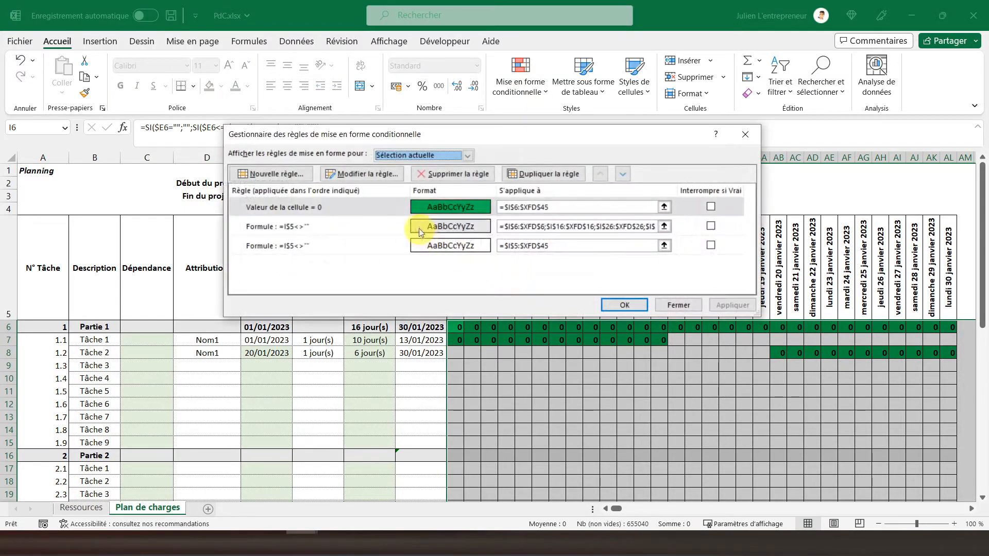
click(388, 207)
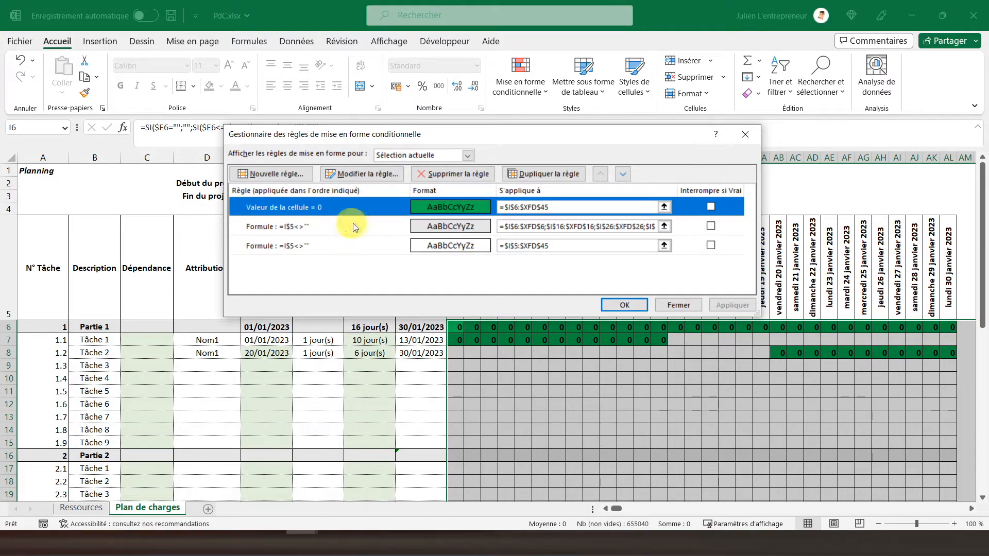
click(622, 175)
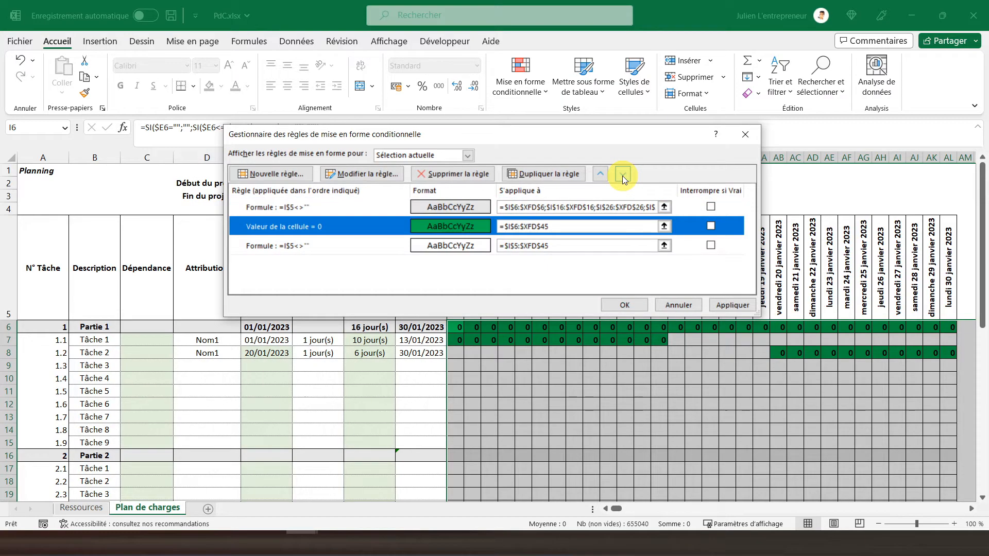
click(723, 305)
click(623, 304)
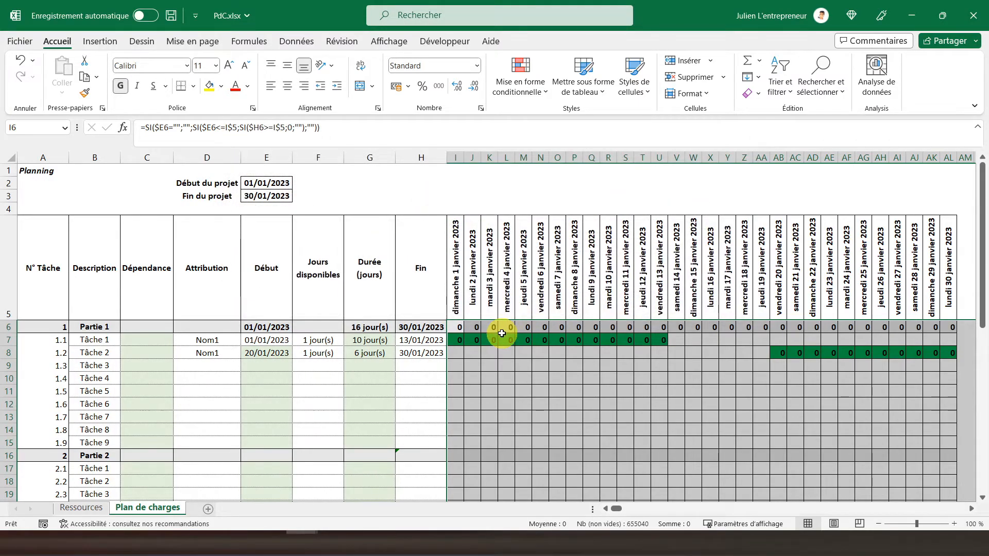
Hide the zeros in the selected planning grid with the custom number format ;;;.
scroll(502, 333, down, 1)
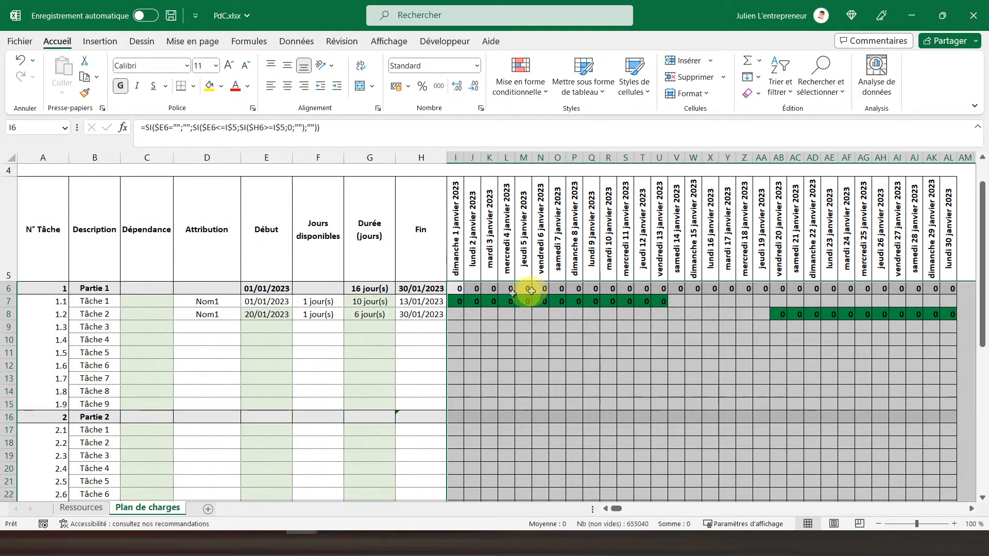
scroll(448, 294, down, 4)
scroll(448, 291, up, 5)
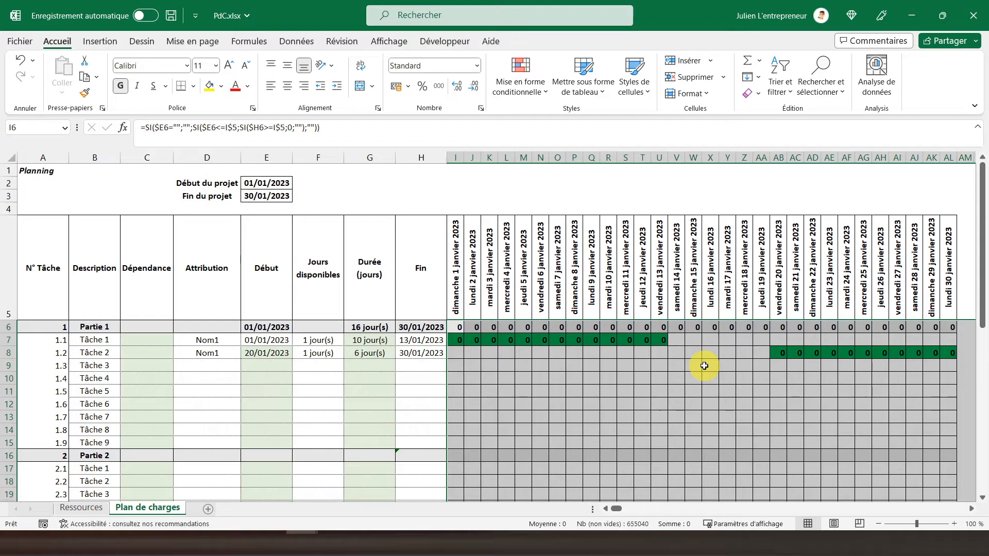
right_click(464, 369)
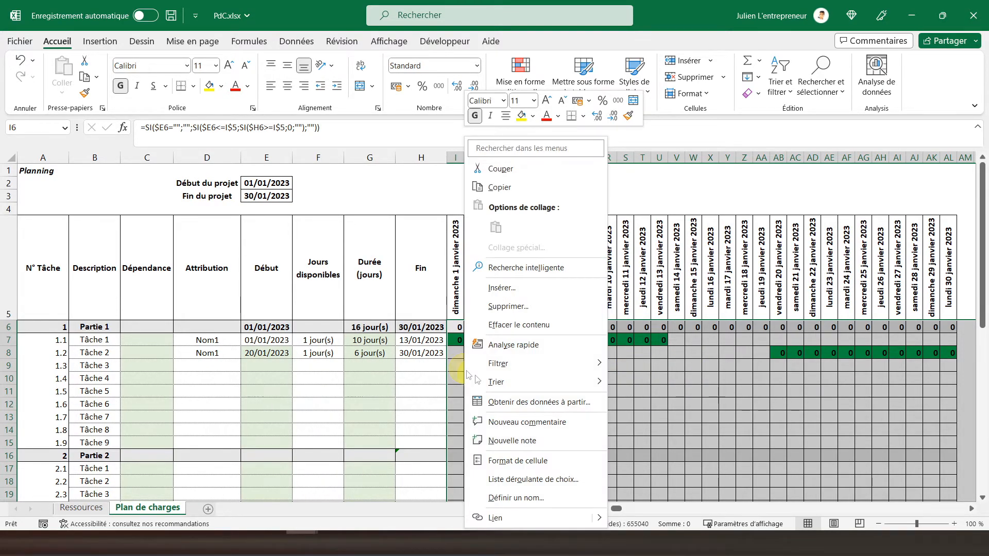
click(510, 461)
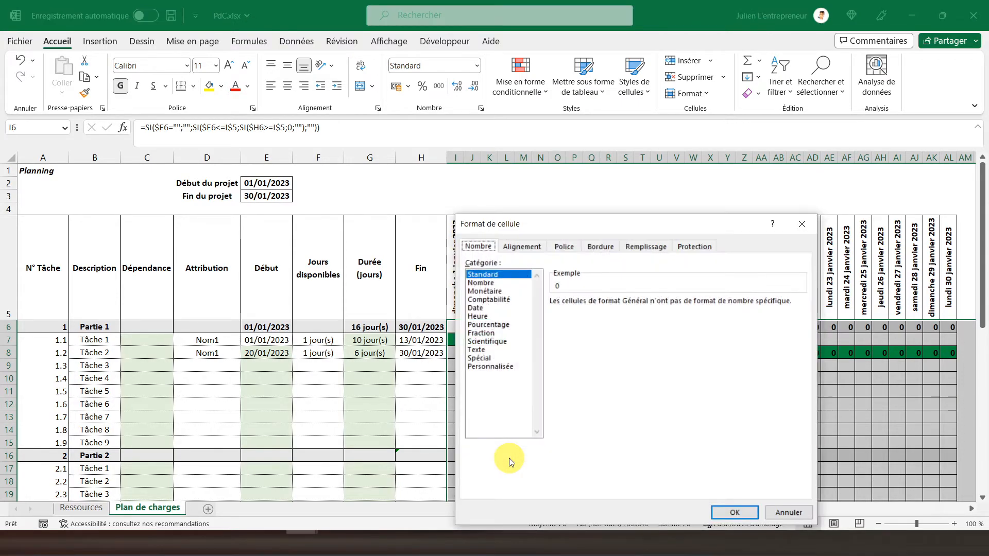
click(501, 367)
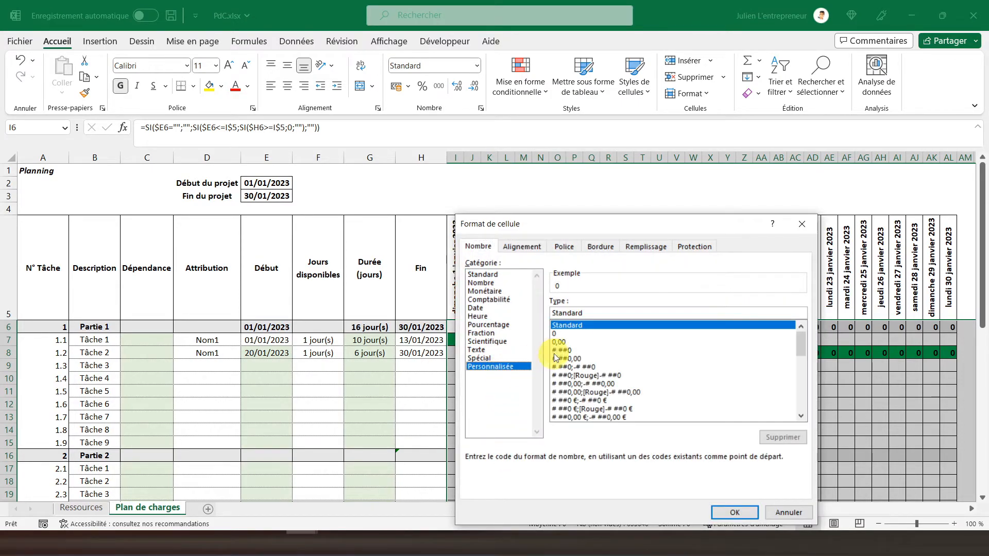
click(561, 333)
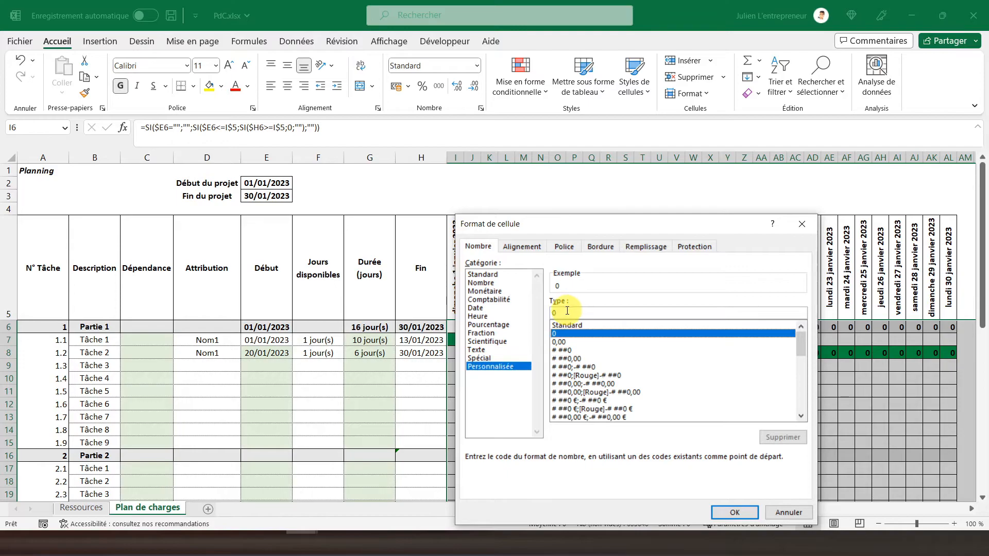
key(BackSpace)
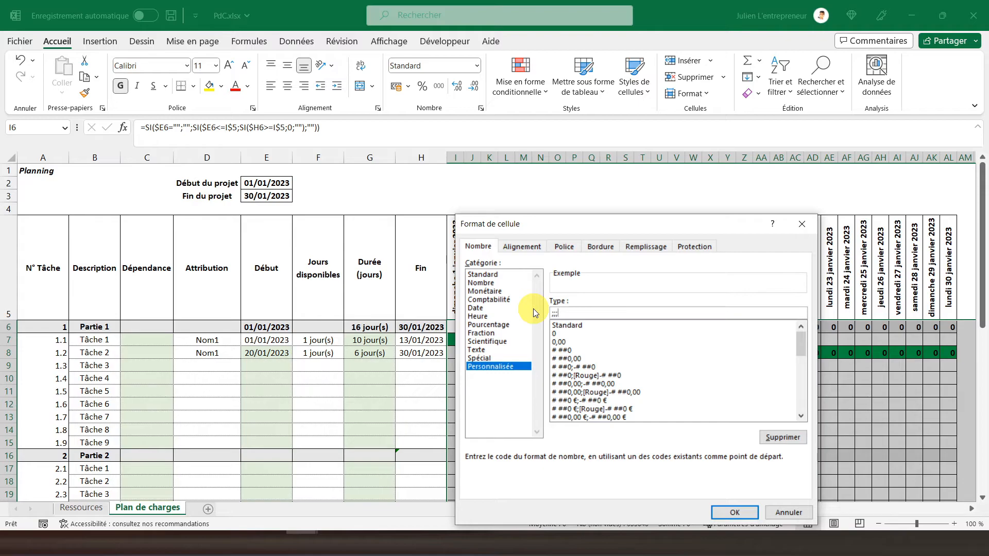
click(733, 512)
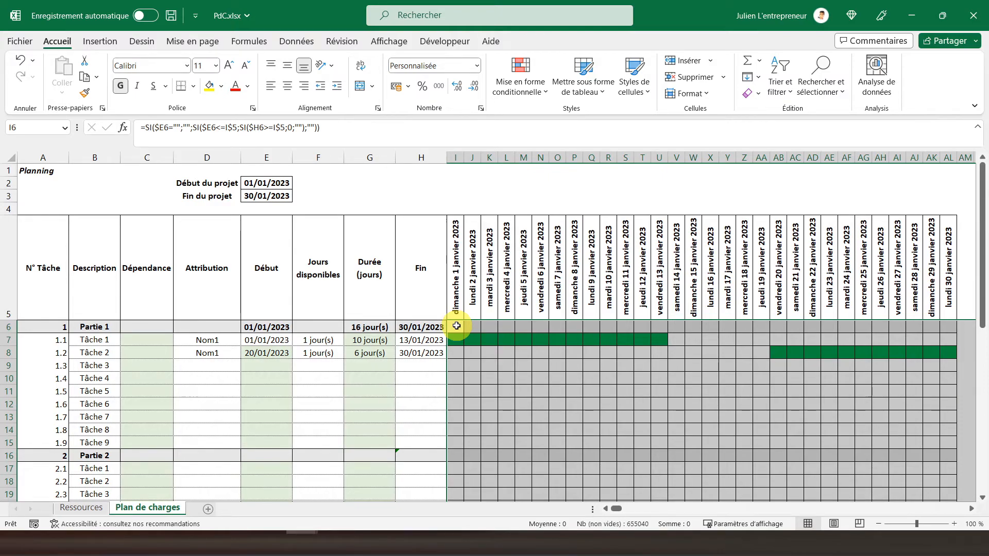
Select title cell A1 on both the Plan de charges and Ressources sheets, finishing on Plan de charges.
click(456, 325)
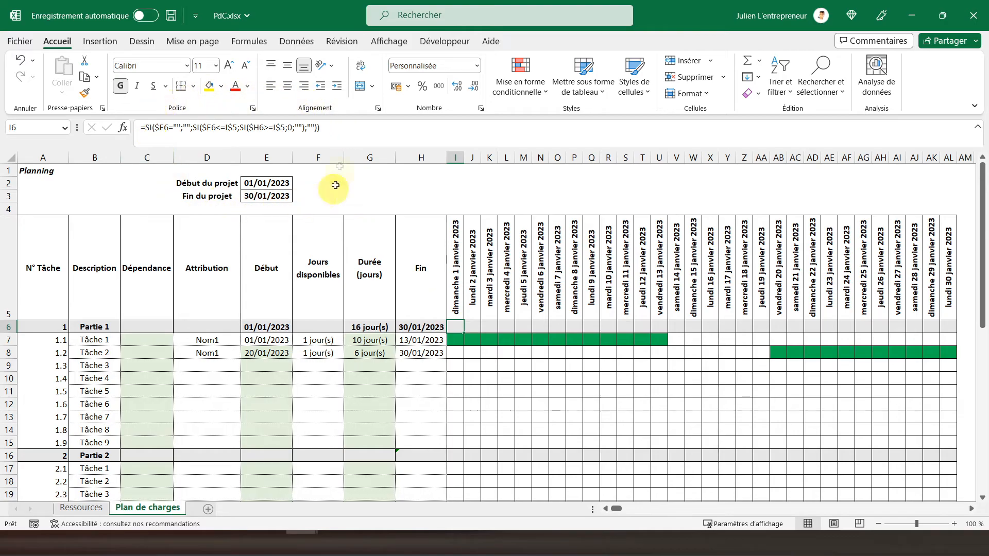
click(450, 340)
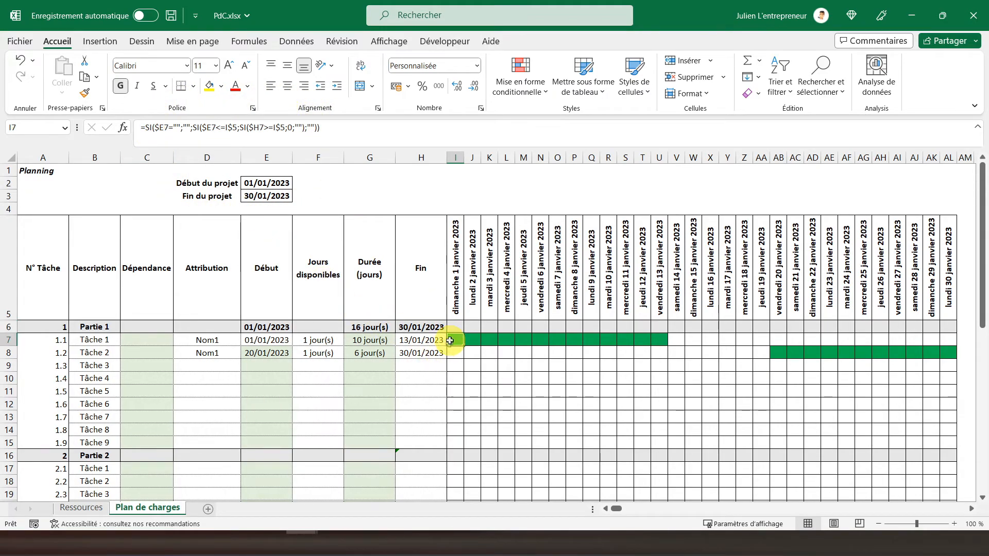
scroll(447, 350, down, 7)
scroll(446, 359, up, 7)
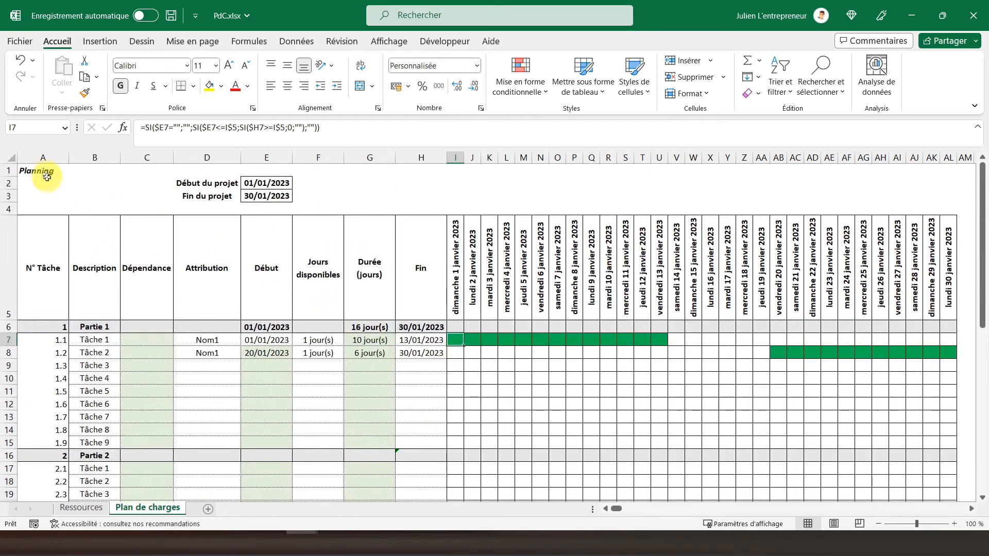
click(37, 171)
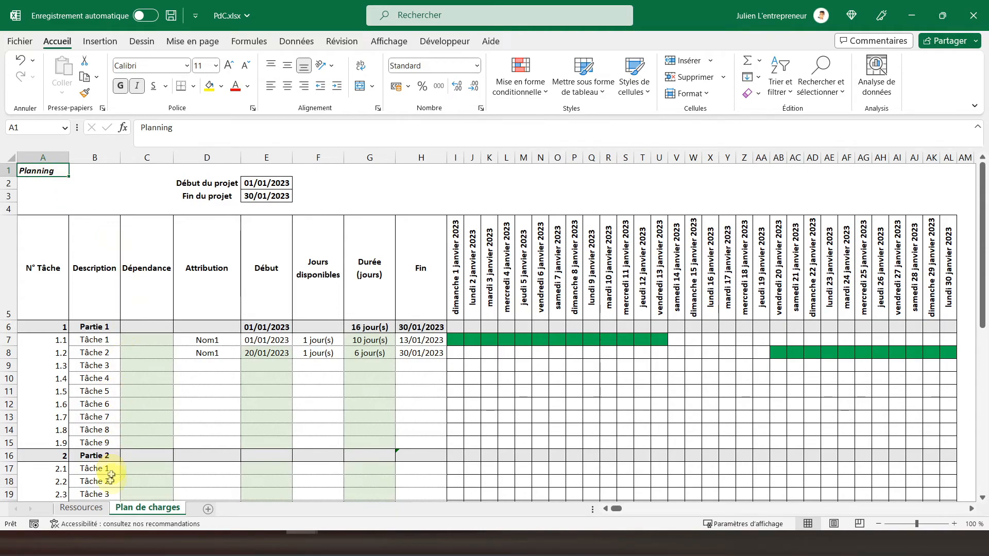
click(81, 508)
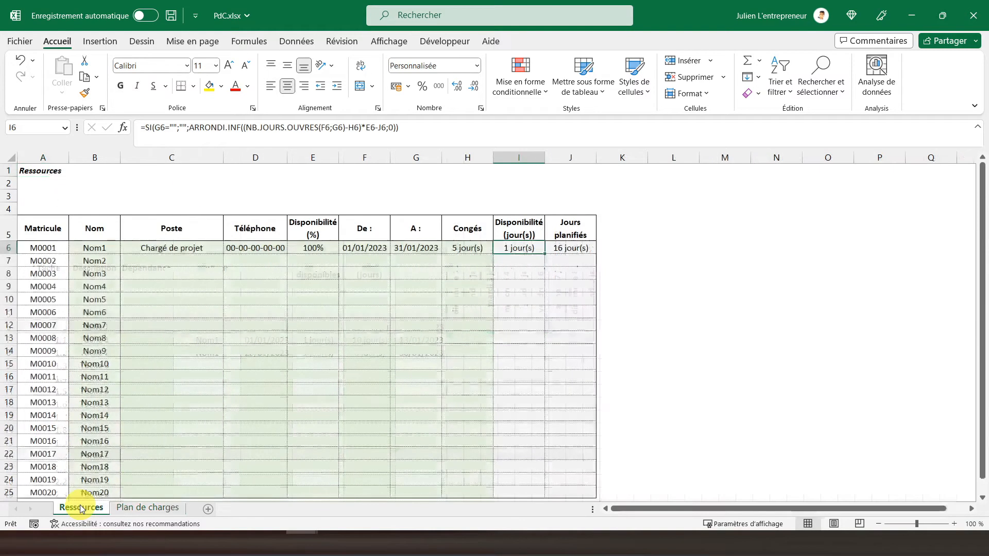
click(23, 168)
click(137, 509)
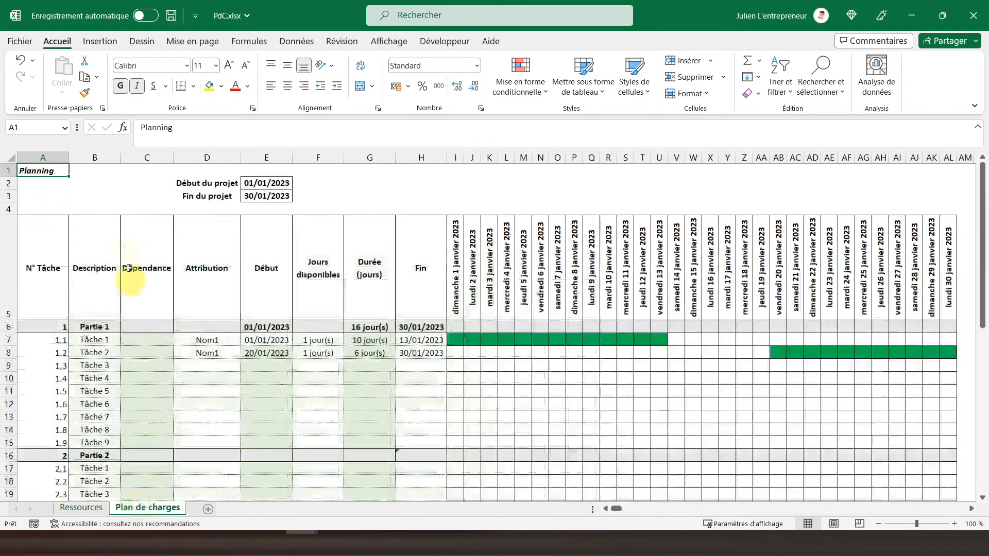